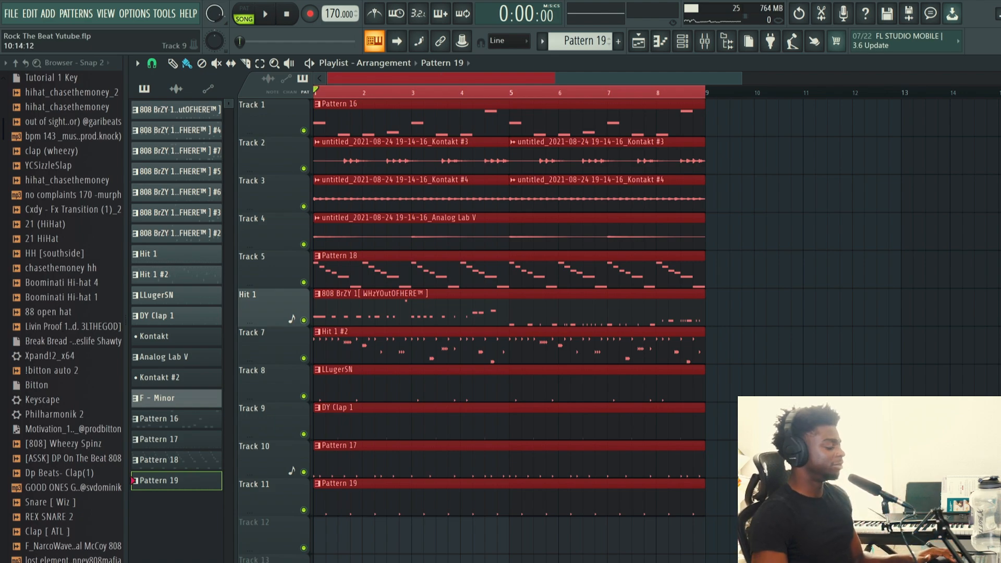
Step: Play back the eight-bar arrangement to hear the full beat
key(space)
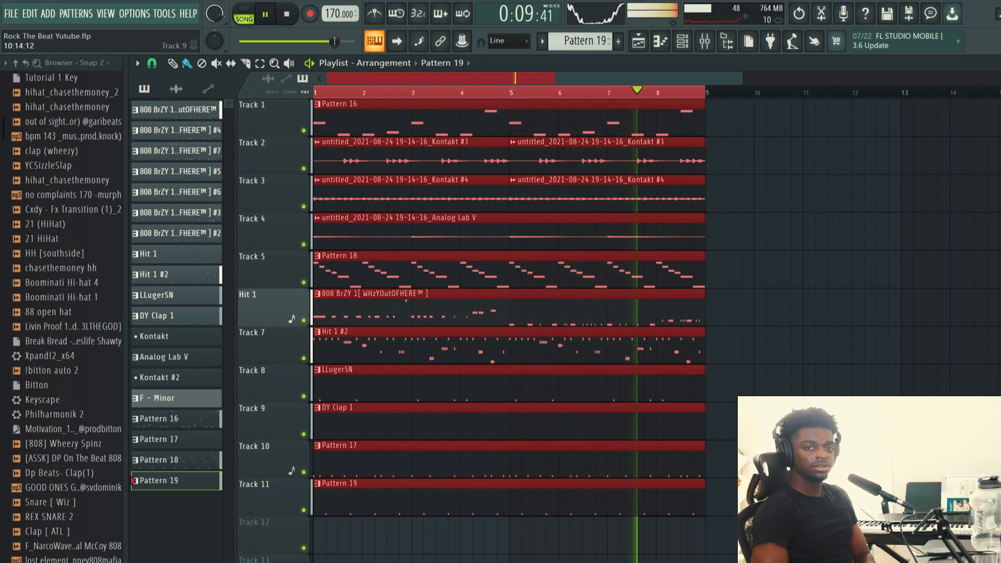
key(space)
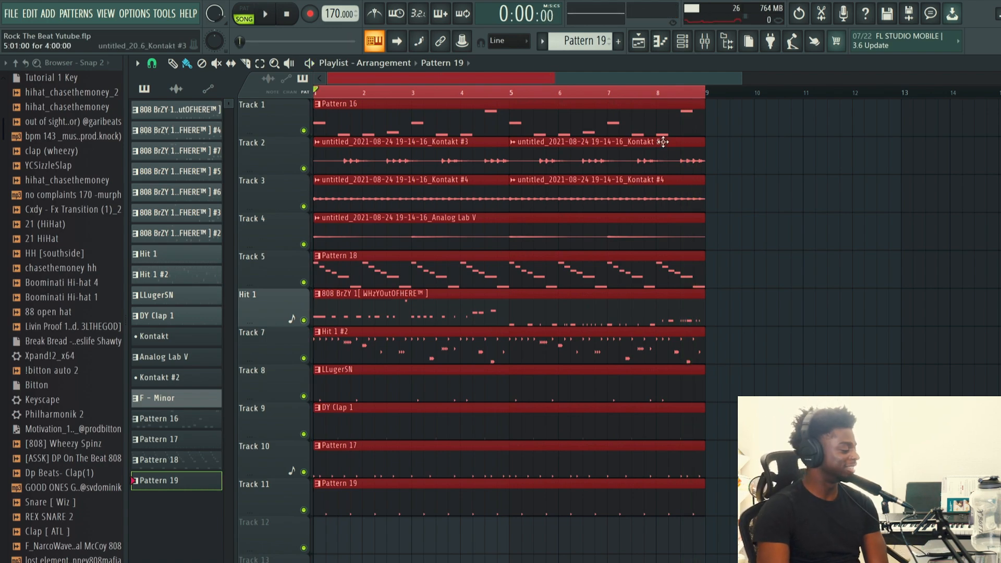
scroll(686, 92, up, 1)
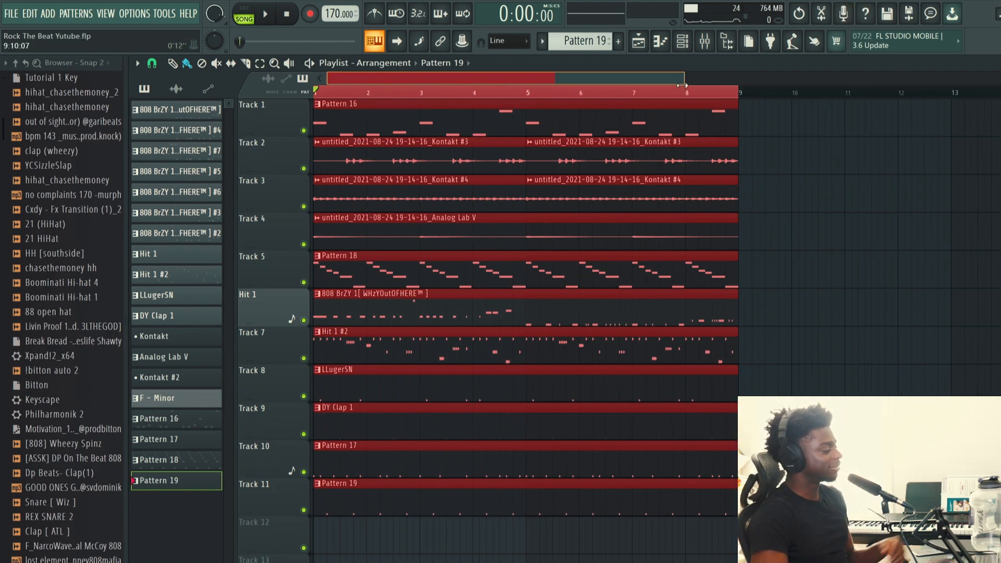
key(space)
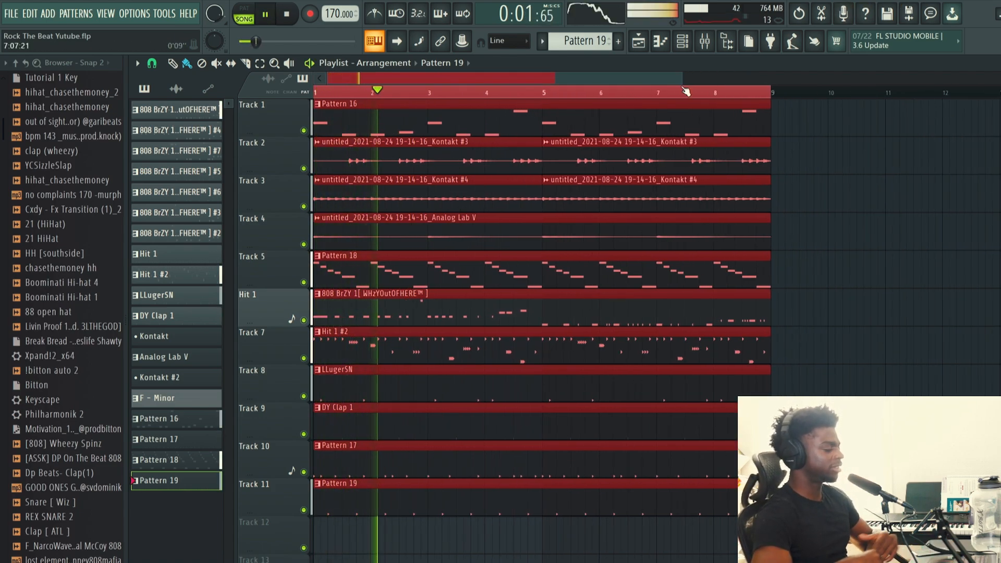
click(681, 92)
key(space)
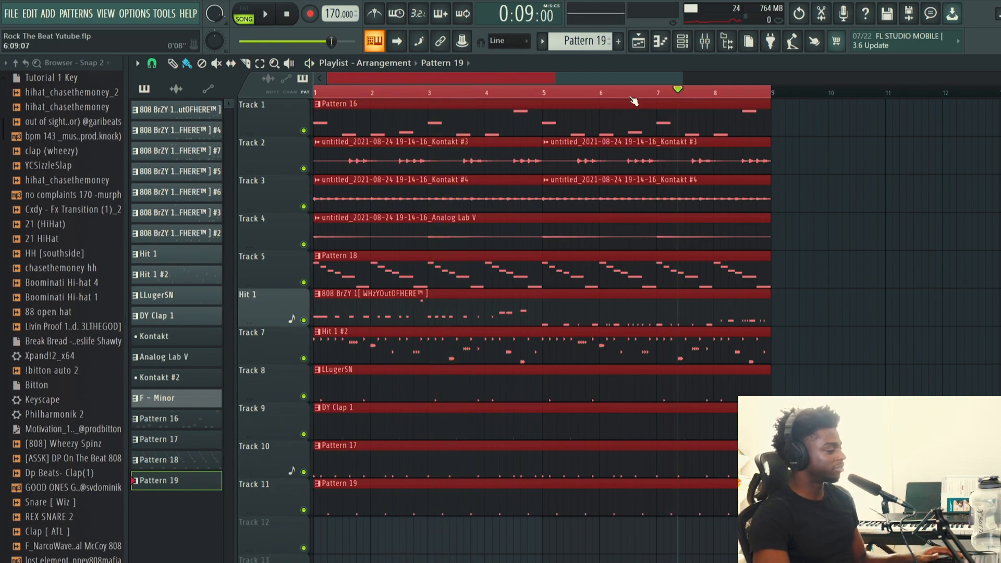
click(667, 92)
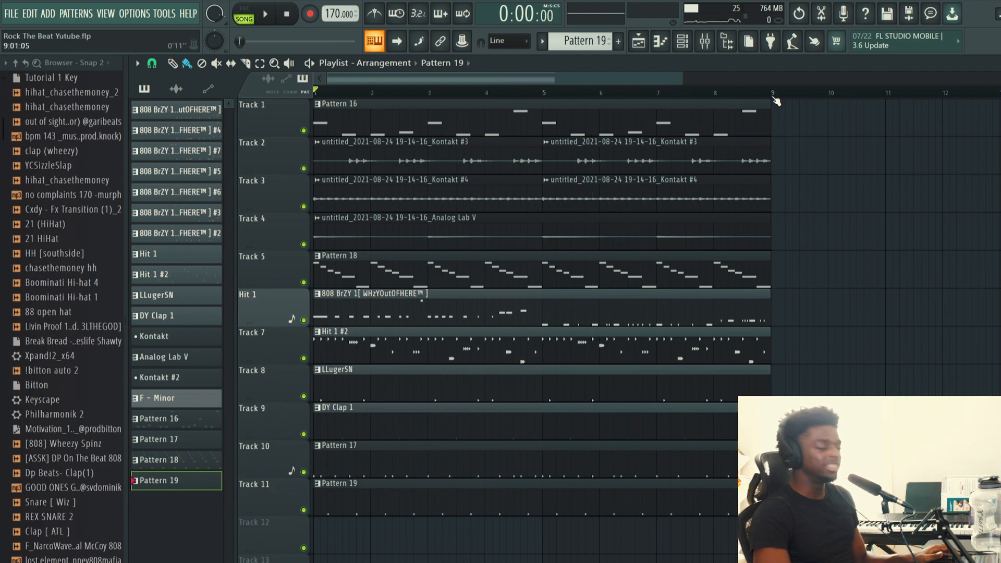
Step: Select bars 1 to 8 and play them with only Tracks 1 to 5 active, muting the 808 and drum tracks
drag(773, 98, 30, 105)
click(584, 95)
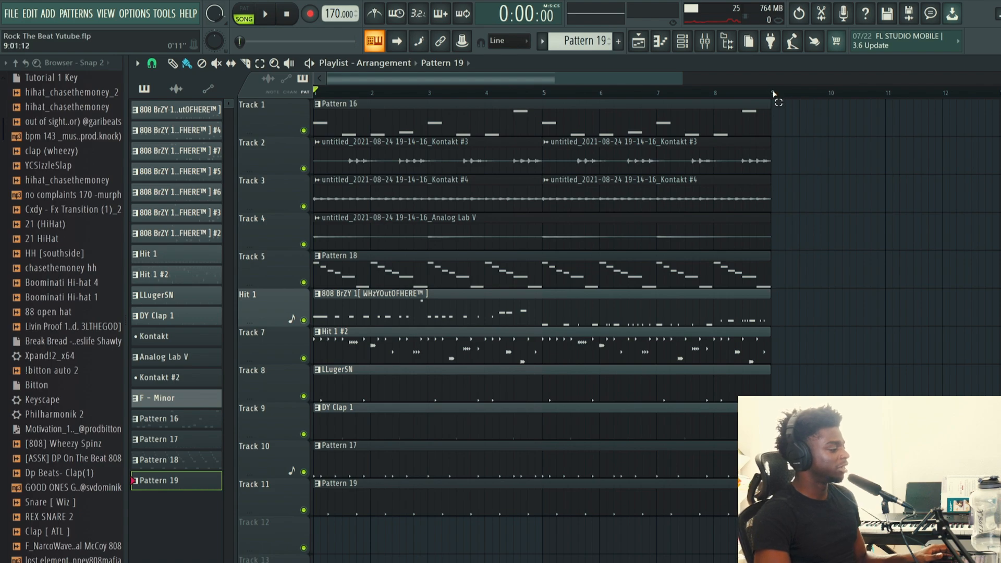
drag(774, 93, 311, 125)
right_click(308, 280)
click(306, 244)
click(308, 206)
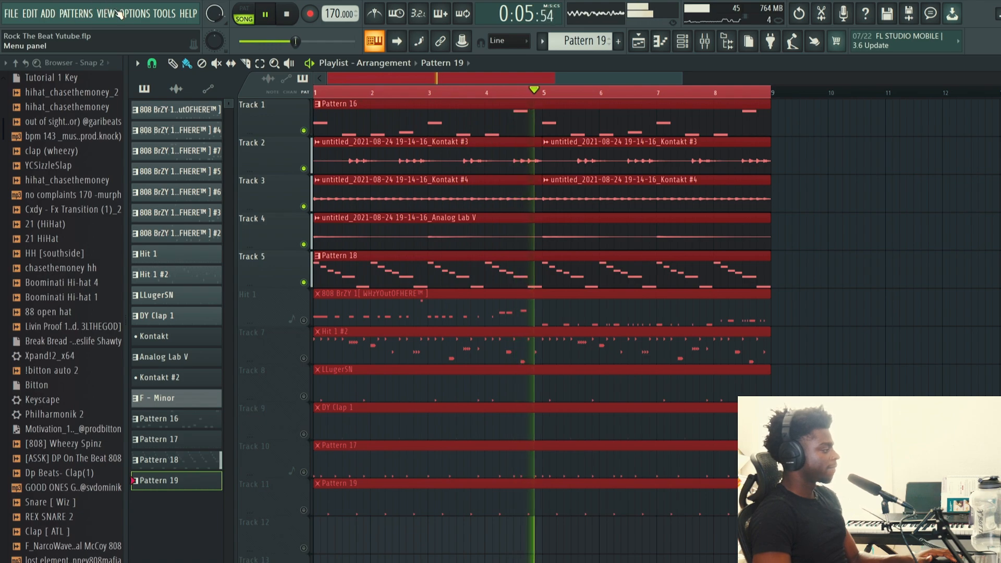
Step: Check the audio device settings and the FL Studio ASIO buffer length and input/output options
click(135, 13)
click(156, 54)
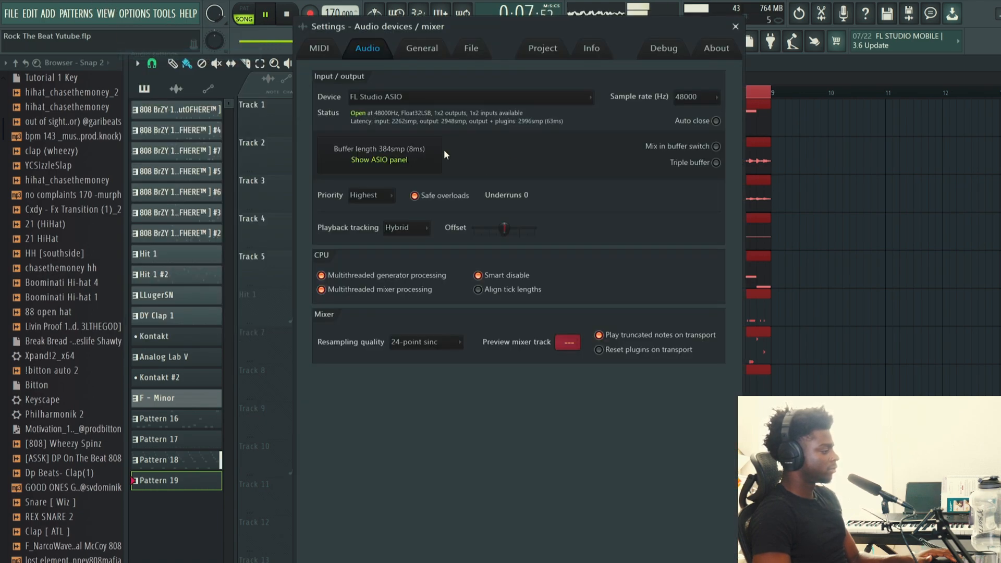
click(445, 99)
click(446, 107)
click(376, 160)
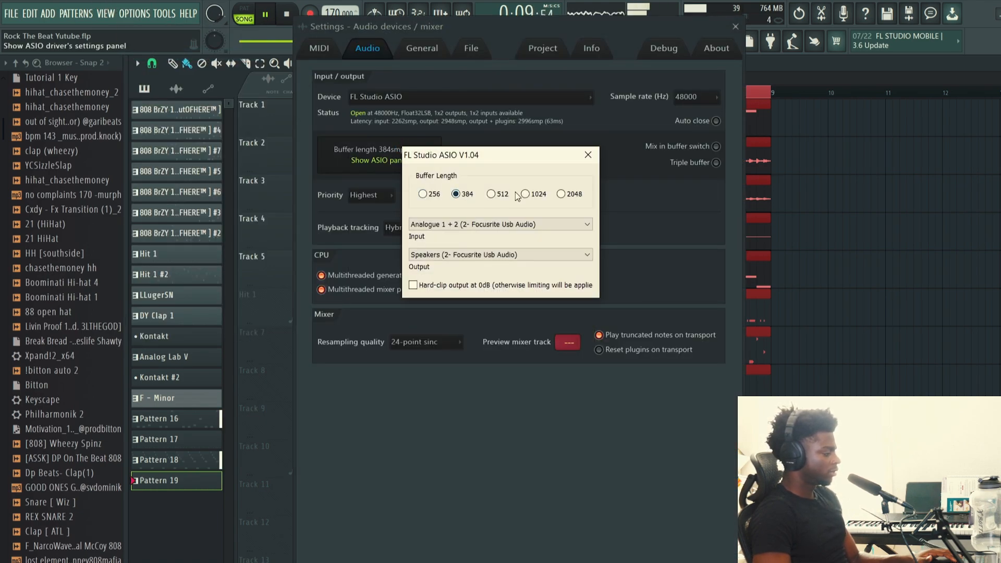
click(588, 155)
key(Escape)
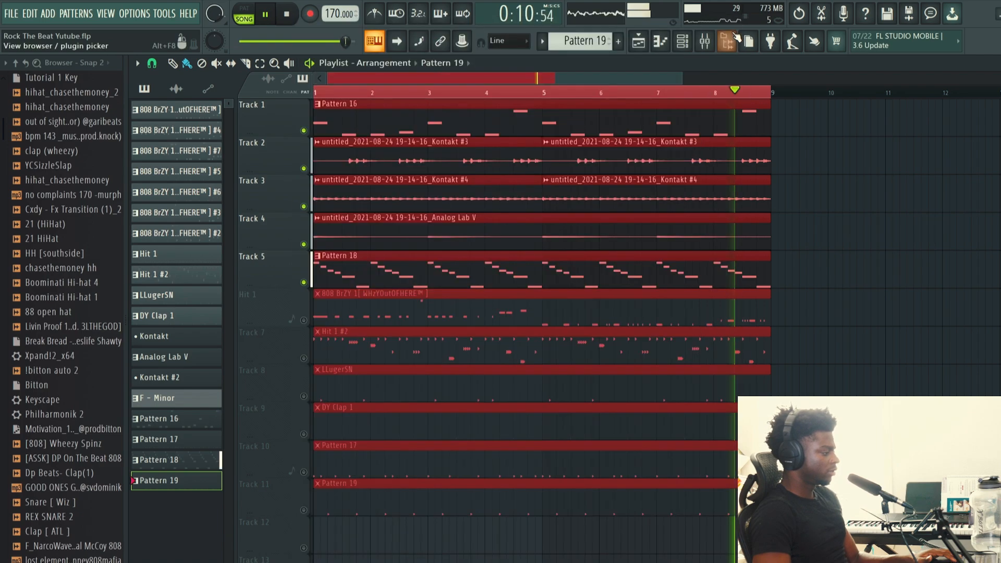
Step: Delete the Pattern 18 clip from Track 5 and move the Pattern 16 clip on Track 1 to start at bar 9
key(space)
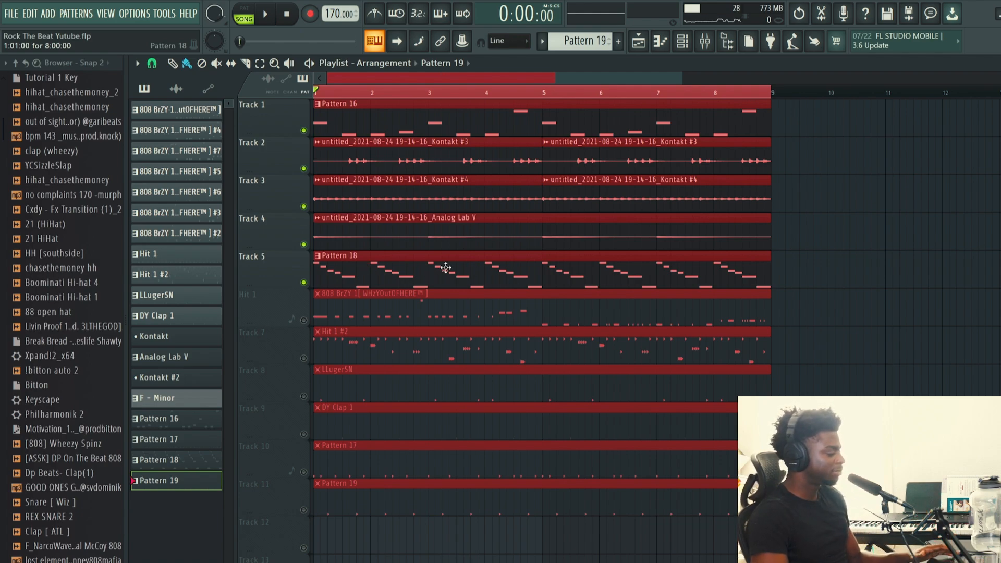
right_click(496, 279)
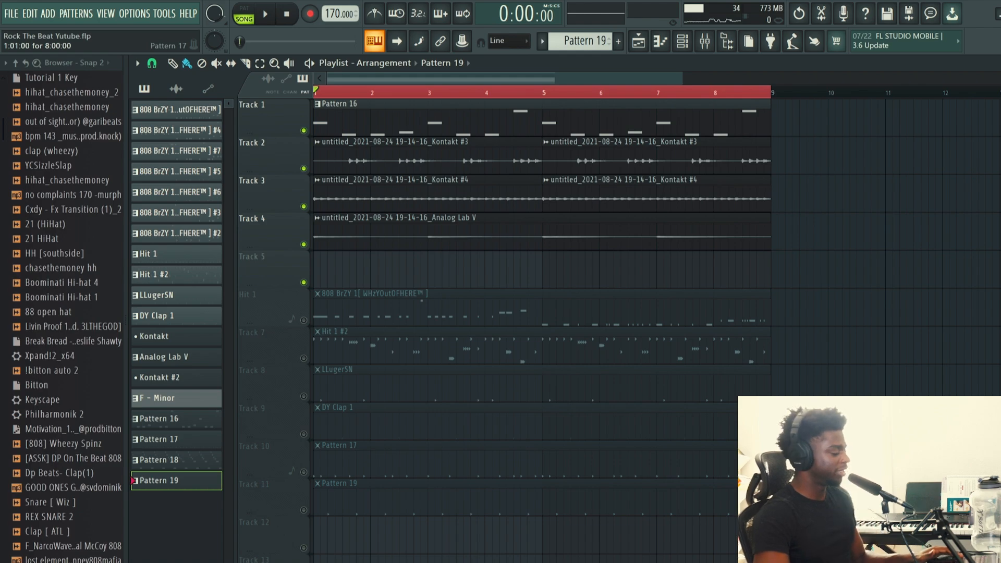
drag(760, 117, 483, 98)
drag(439, 123, 892, 124)
click(771, 93)
key(space)
key(space)
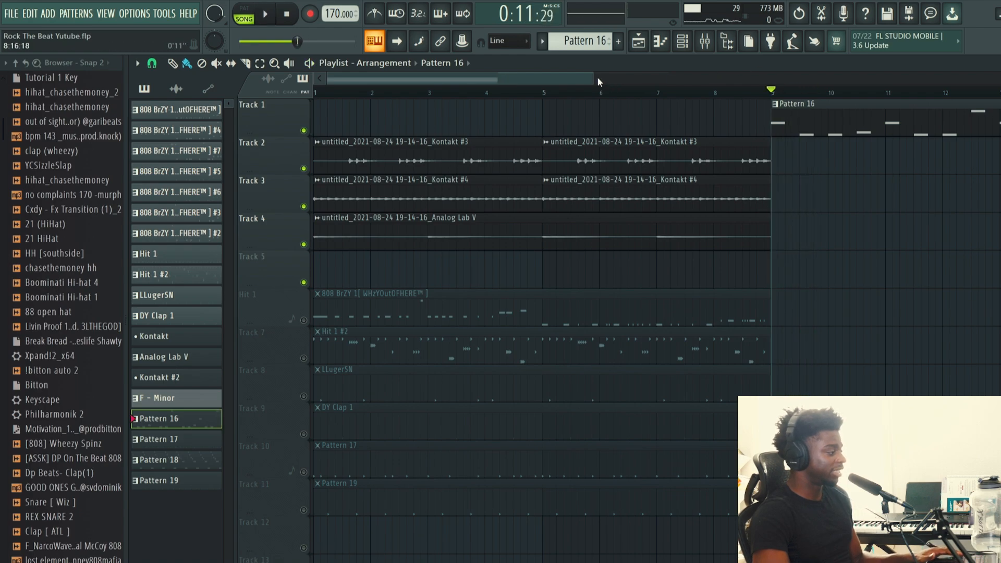
Step: Duplicate the Kontakt and Analog Lab V audio clips on Tracks 2 to 4 into bars 9 to 16 and audition the arrangement
scroll(598, 79, down, 3)
drag(650, 285, 117, 175)
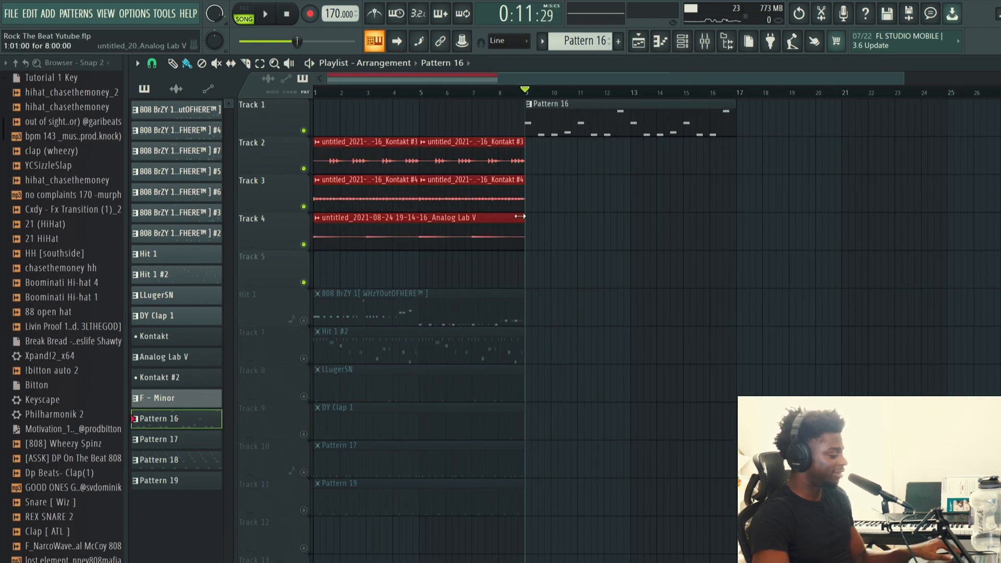
key(ctrl+b)
key(space)
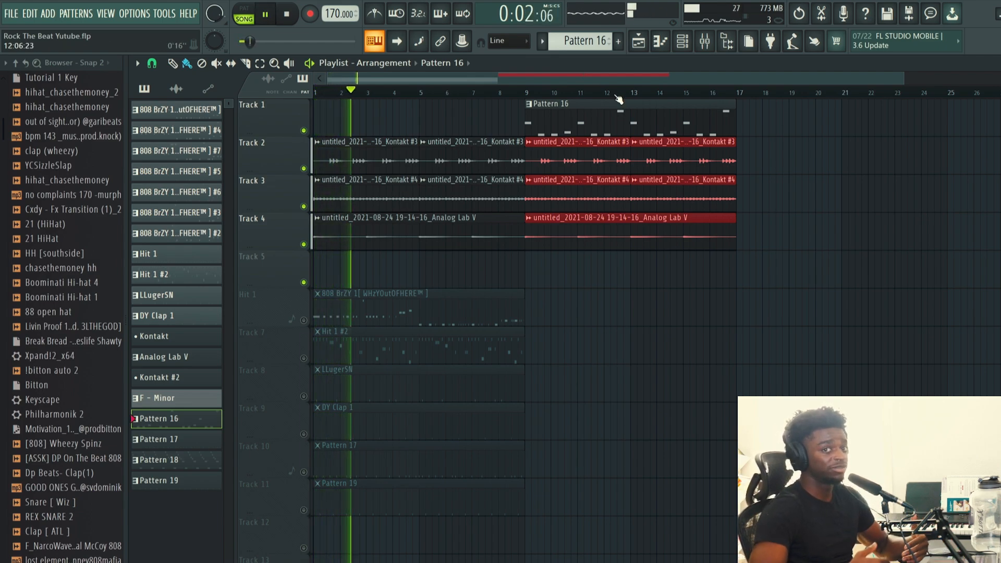
click(525, 92)
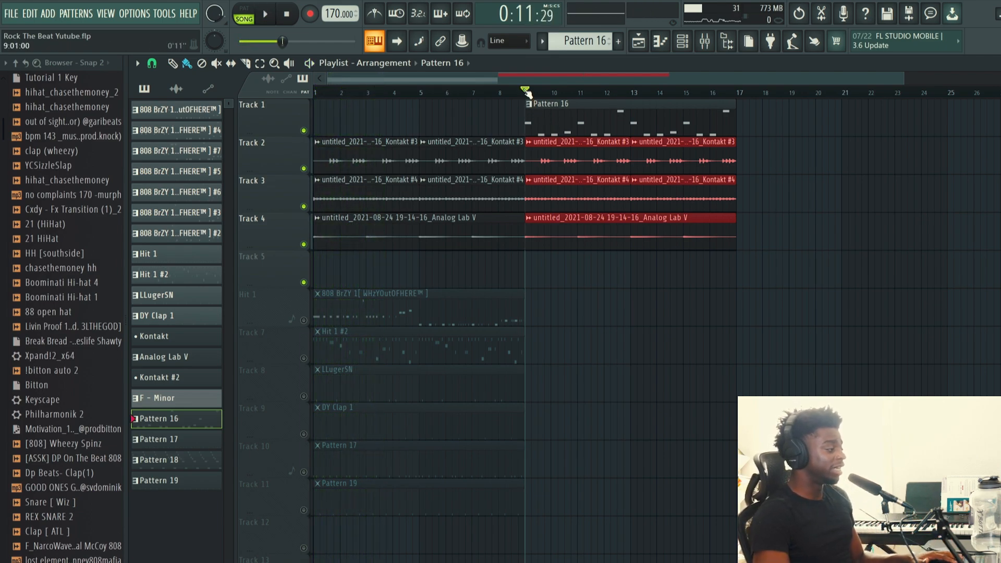
key(space)
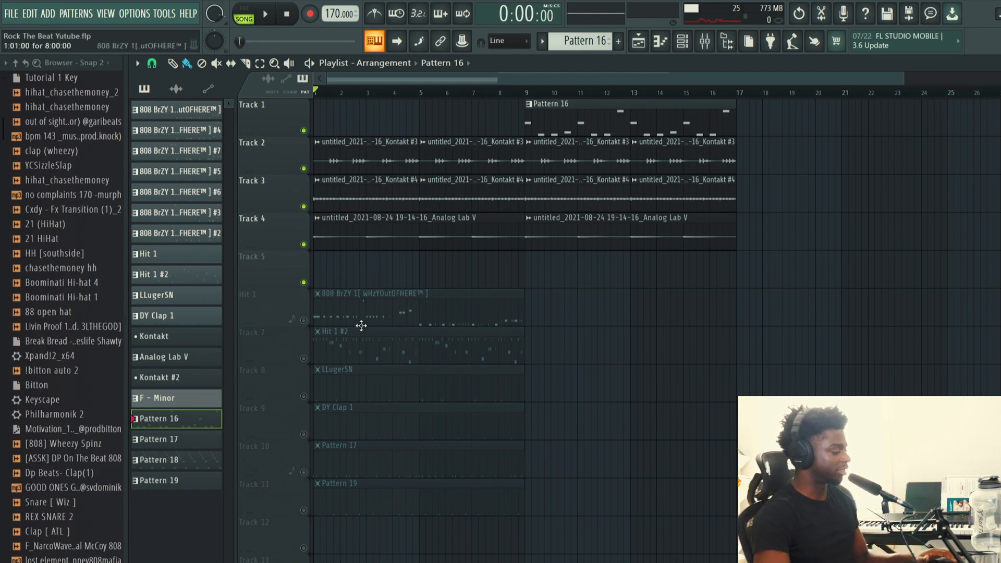
Step: Unmute the 808 and drum tracks and audition the arrangement from the start
ctrl+click(304, 320)
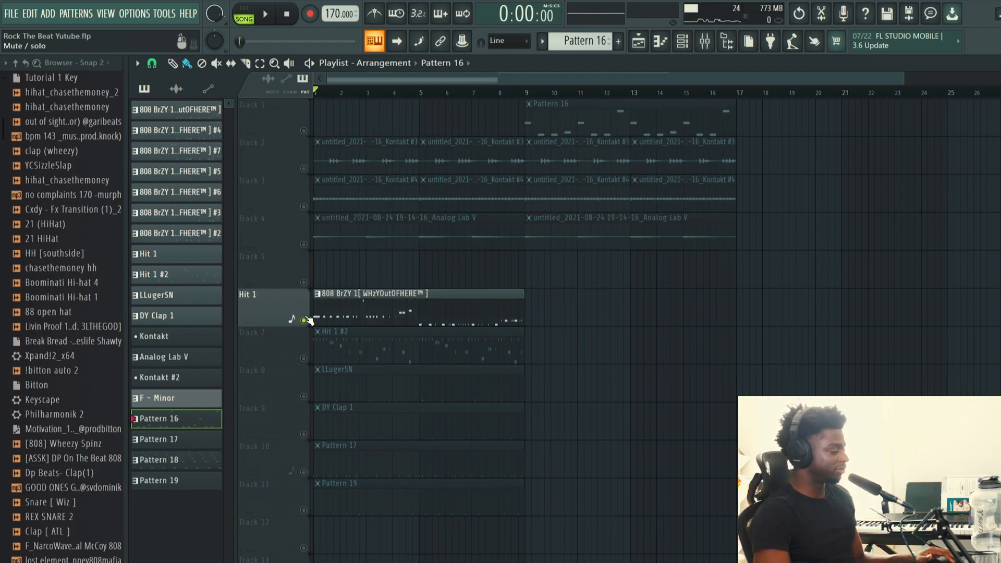
ctrl+click(303, 320)
key(space)
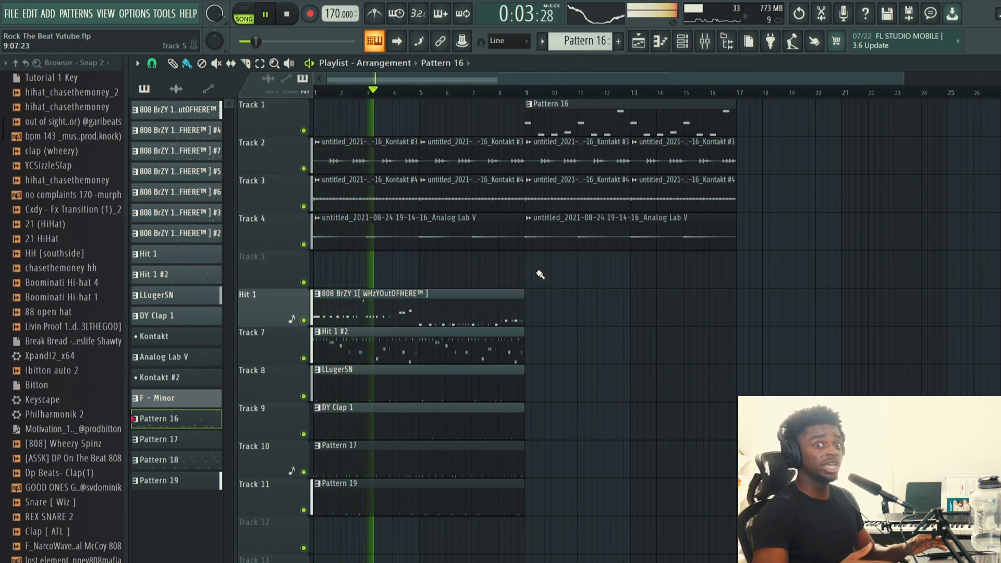
key(space)
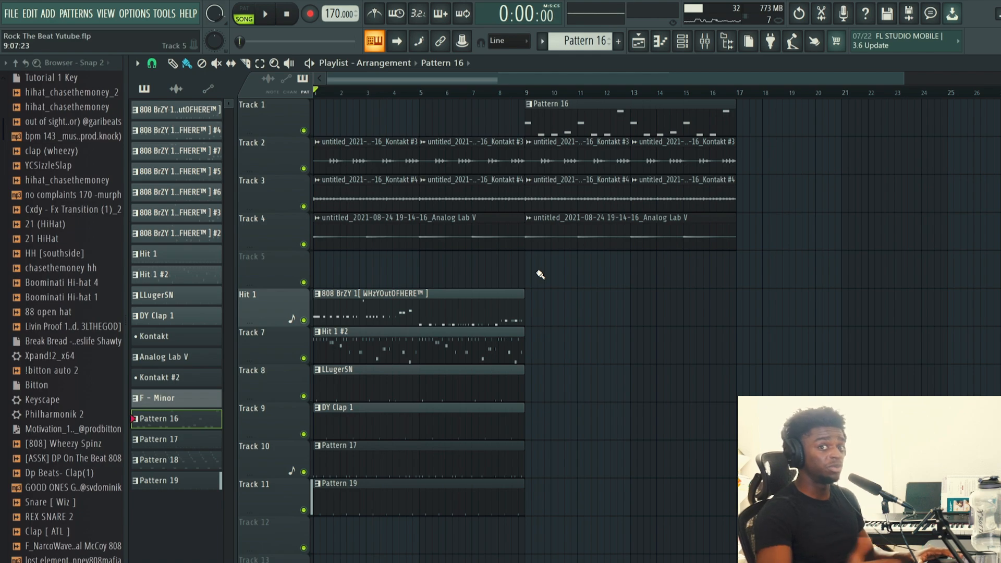
Step: Review the 808 pattern's notes, and delete the Pattern 19 and Pattern 17 clips from Tracks 11 and 10
double_click(422, 308)
drag(627, 81, 344, 81)
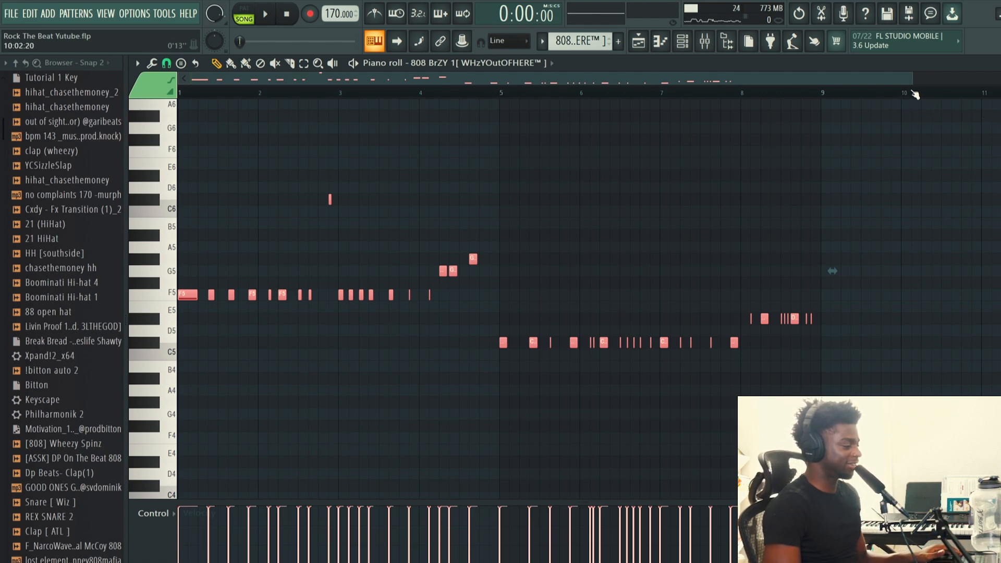
drag(911, 79, 824, 79)
click(637, 41)
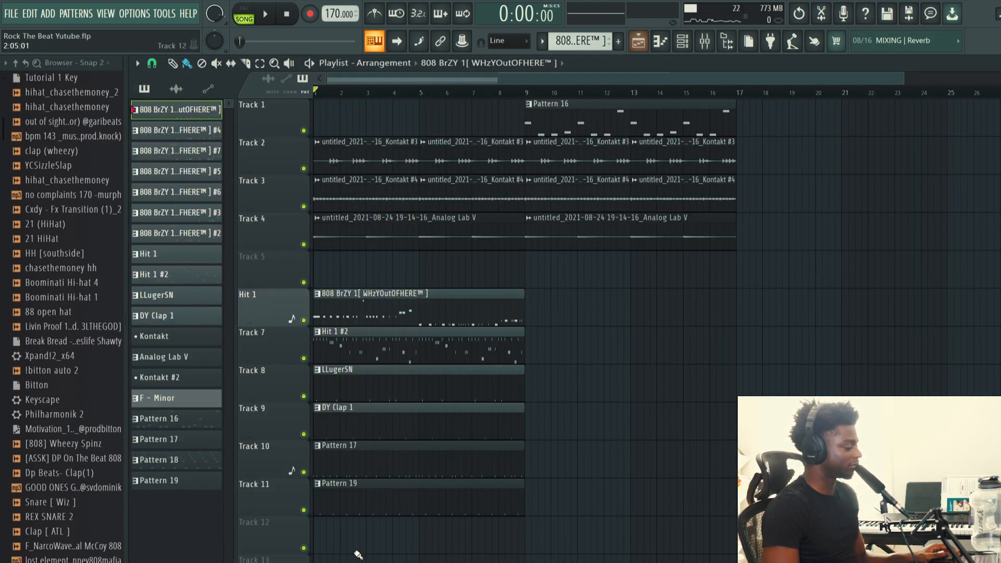
right_click(411, 509)
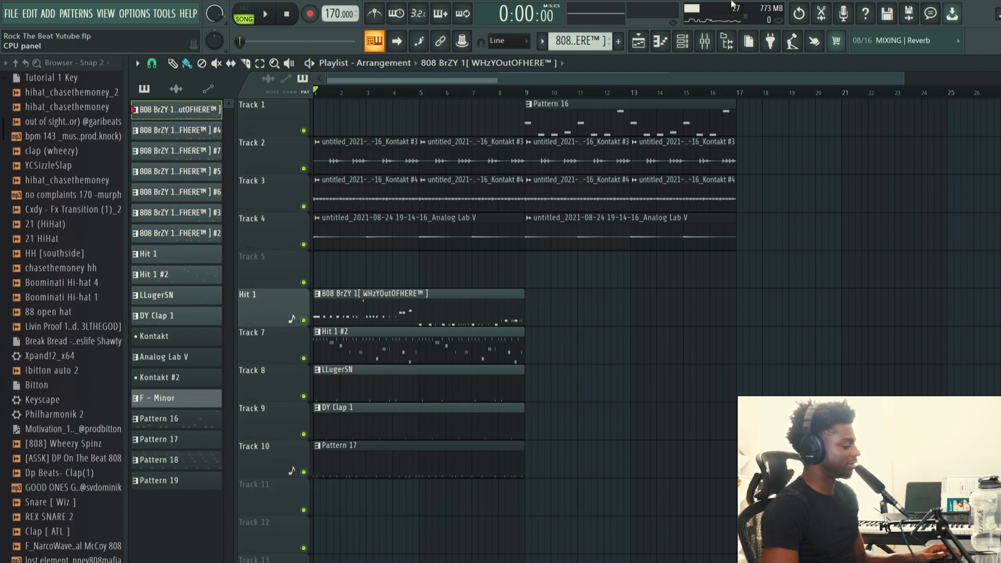
right_click(412, 452)
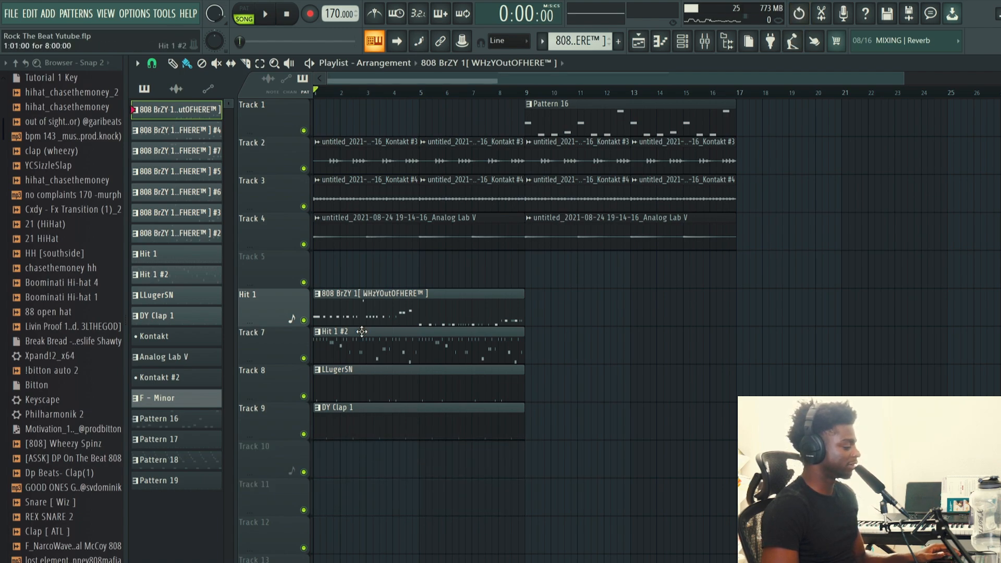
Step: Delete every note in the 808 BrZY pattern's piano roll
double_click(366, 305)
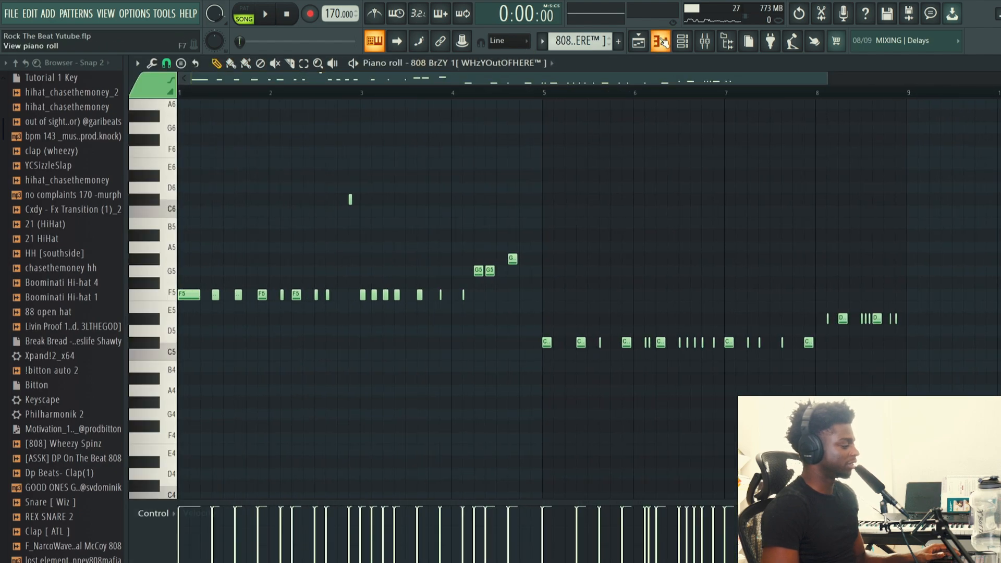
key(ctrl+a)
key(Delete)
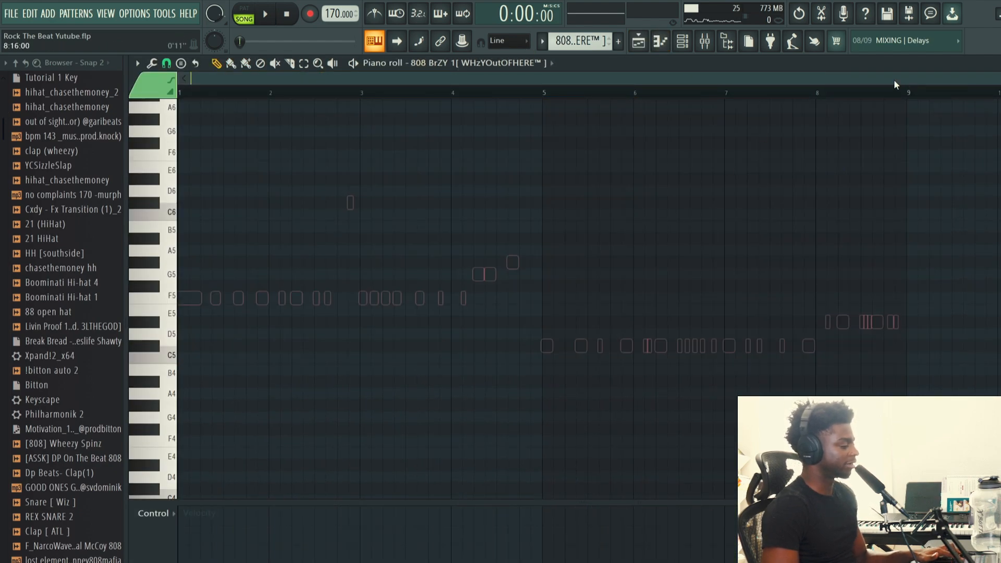
Step: Place a four-step F5 note at the start of bar 1 and a two-step F5 note at 1:15
drag(999, 79, 573, 129)
drag(724, 134, 783, 134)
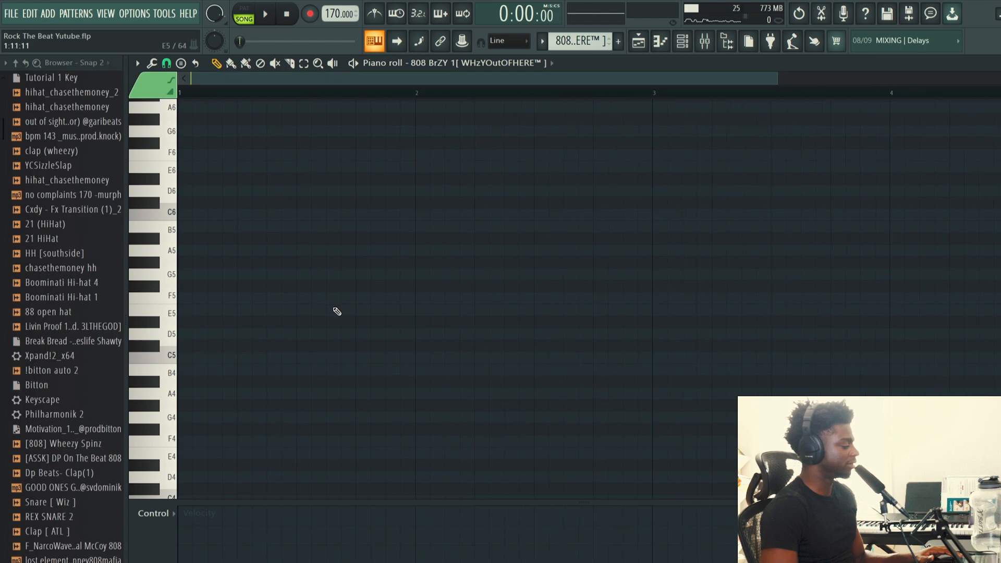
click(182, 298)
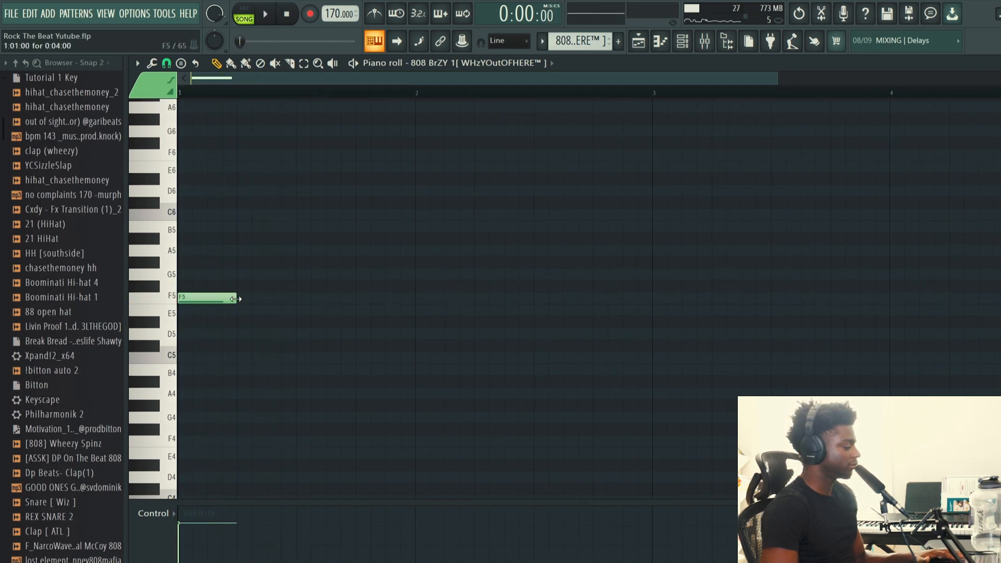
key(space)
click(359, 297)
drag(378, 283, 402, 297)
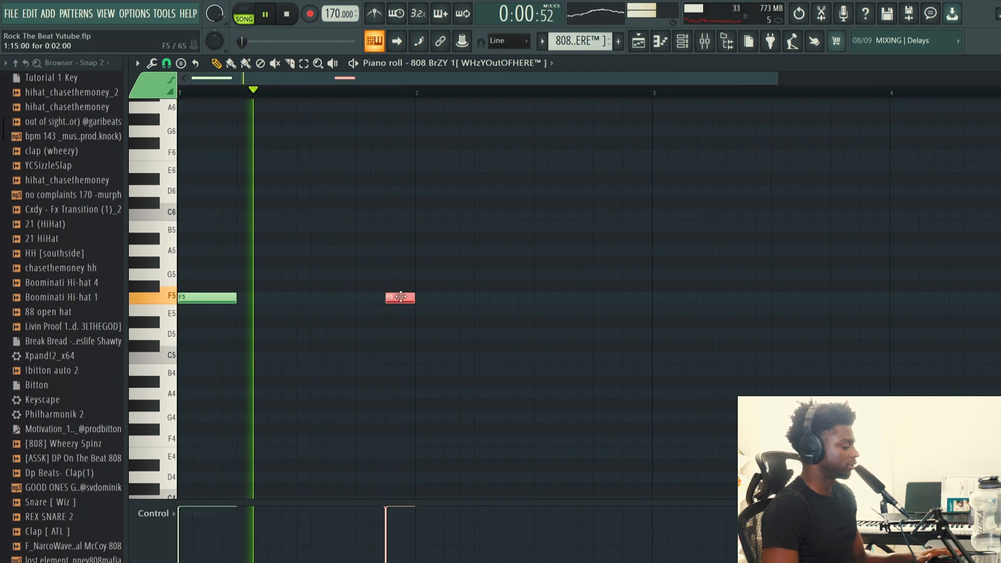
Step: Add two-step F5 notes at the second beat of bar 2 and at the start of bar 3
click(494, 299)
right_click(497, 298)
click(514, 300)
drag(515, 299, 485, 299)
click(638, 298)
drag(639, 298, 668, 297)
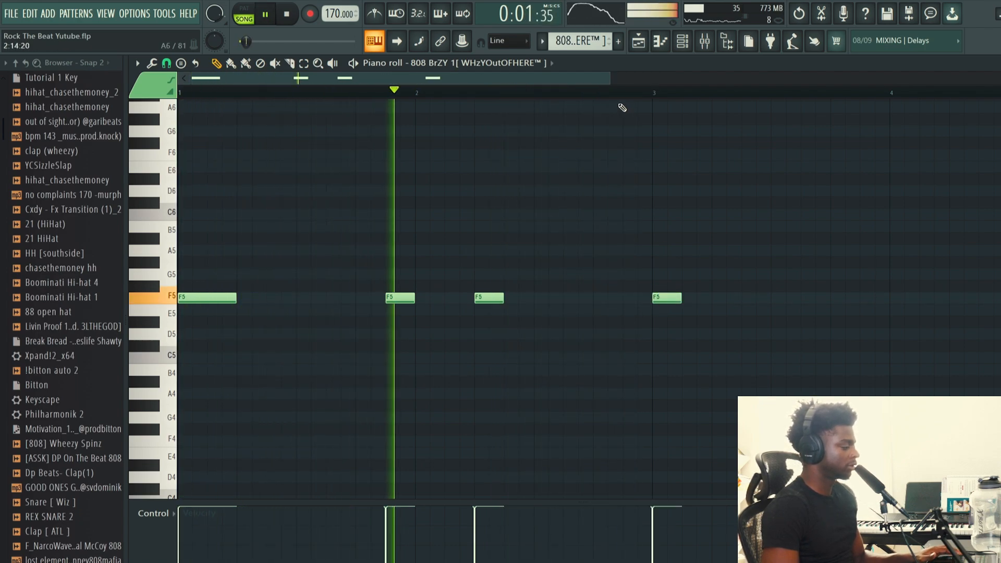
Step: Add two-step F5 notes near the end of bar 3 and on the second beat of bar 4
drag(608, 77, 884, 77)
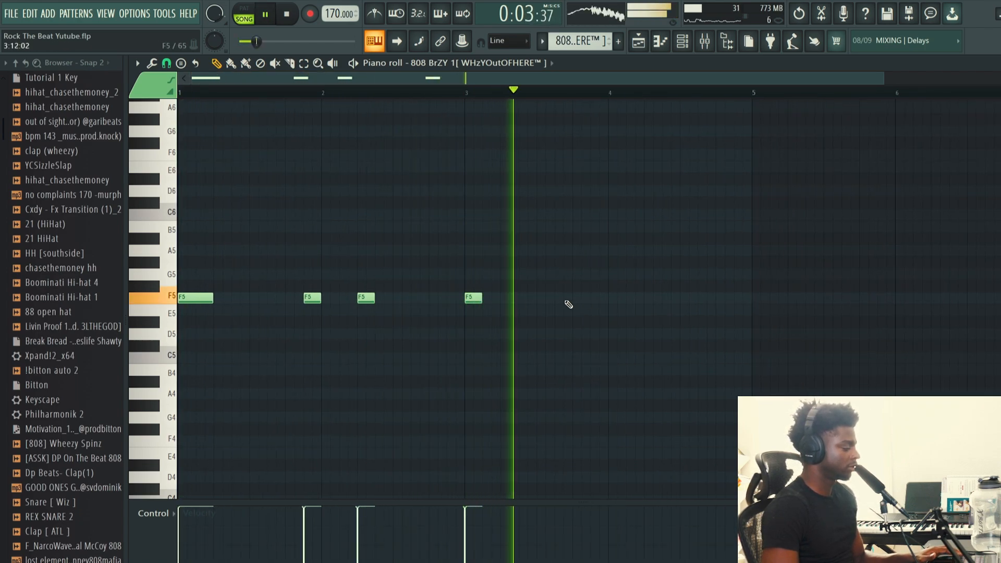
click(594, 299)
click(649, 298)
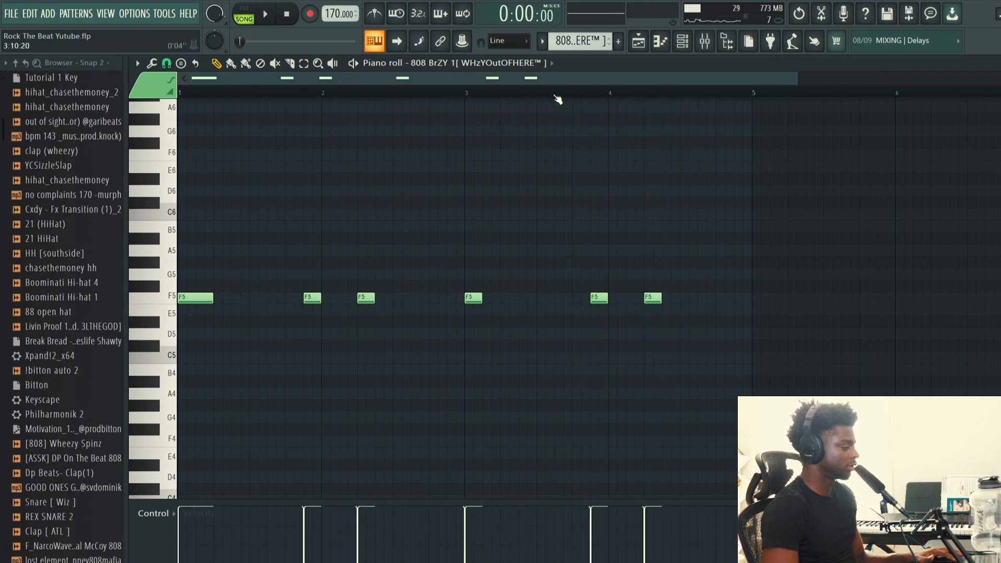
key(space)
key(space)
Step: Add a two-step C6 note late in bar 4 and a two-step C#5 note at the start of bar 5, auditioning the 808 line
mouse_move(693, 219)
mouse_down()
mouse_move(712, 223)
mouse_move(697, 215)
mouse_move(706, 216)
mouse_up()
key(space)
key(space)
click(737, 300)
key(space)
key(space)
drag(738, 300, 750, 349)
key(space)
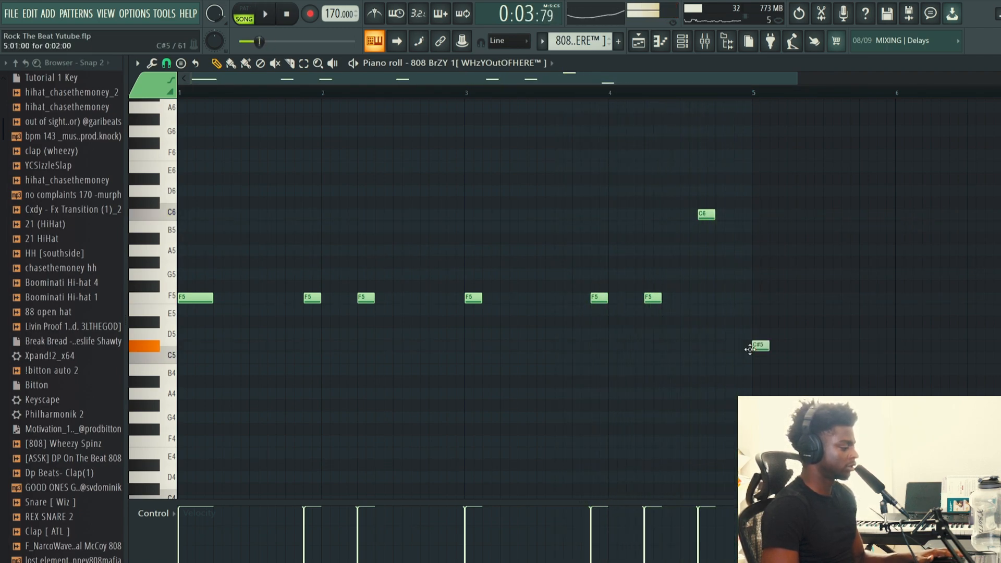
key(space)
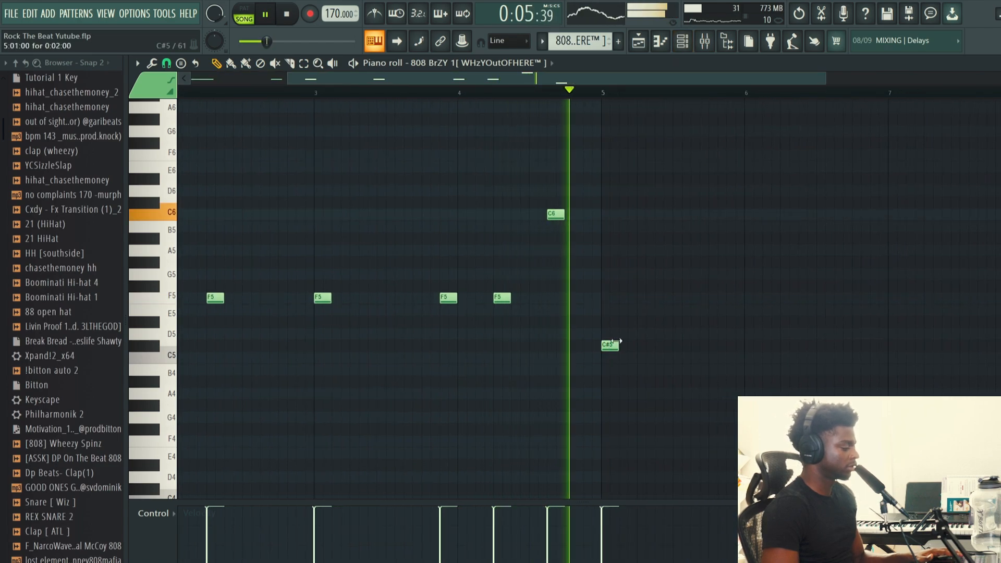
Step: Add two-step C#5 notes at 5:15 and on the second beat of bar 6, and play back the 808 line
click(729, 345)
click(782, 345)
key(space)
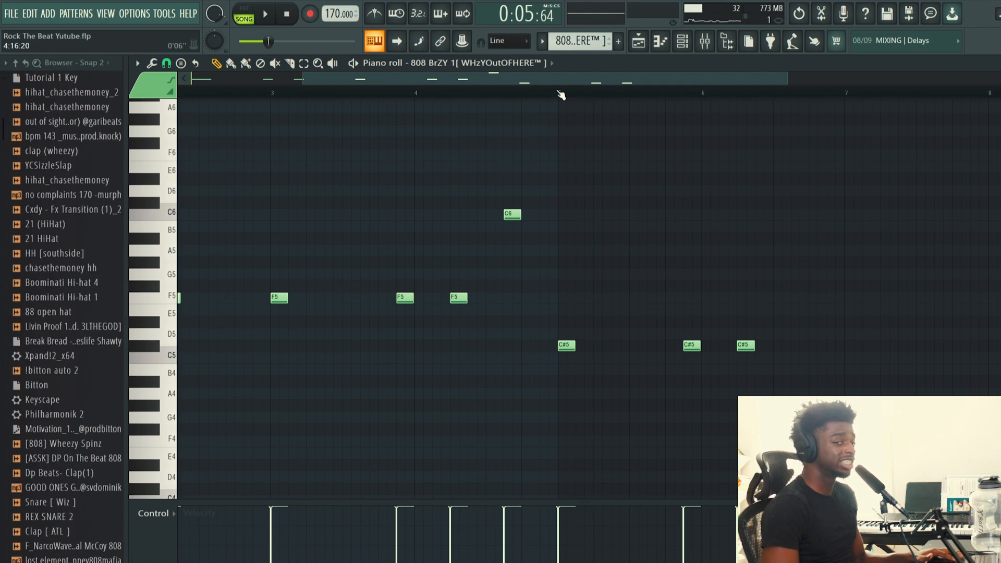
drag(587, 78, 626, 77)
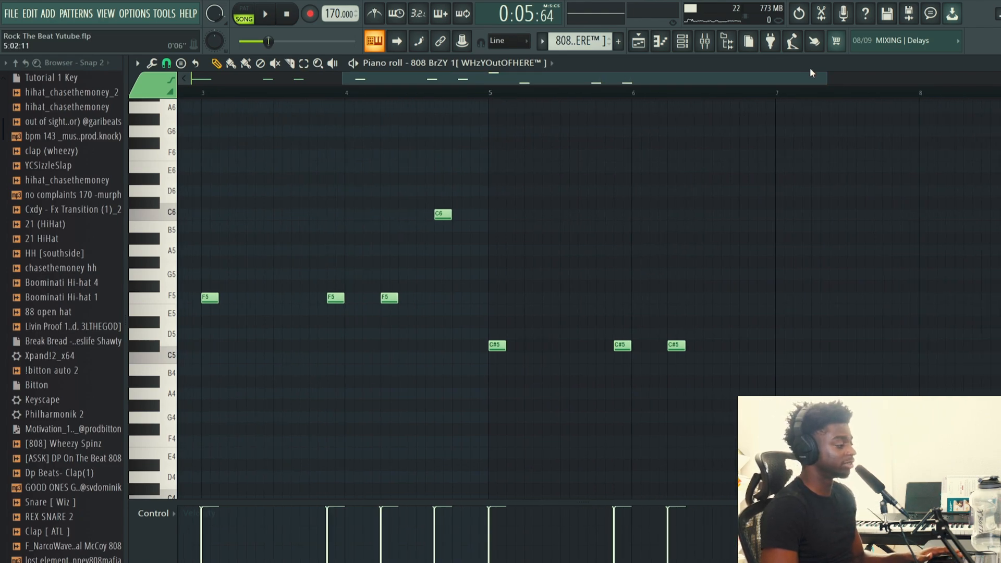
drag(826, 80, 771, 91)
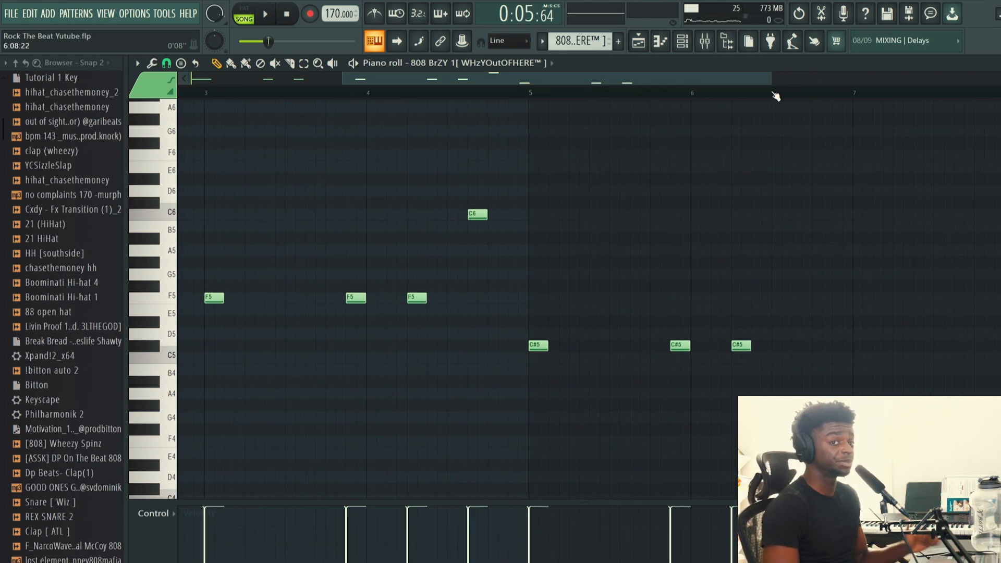
key(space)
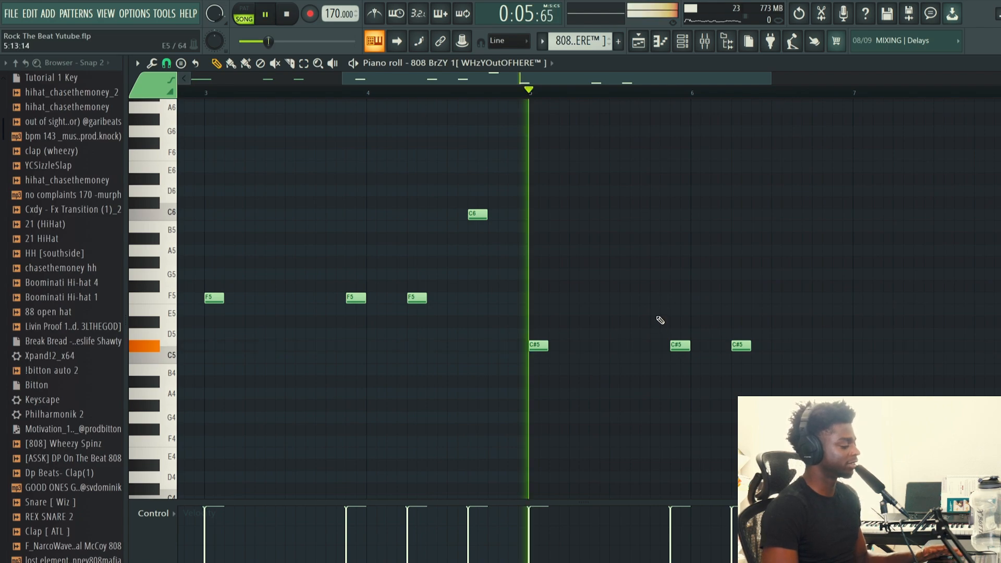
Step: Add two-step C#5 notes at 6:03, at the start of bar 7, at 7:07 and at 7:15
click(721, 346)
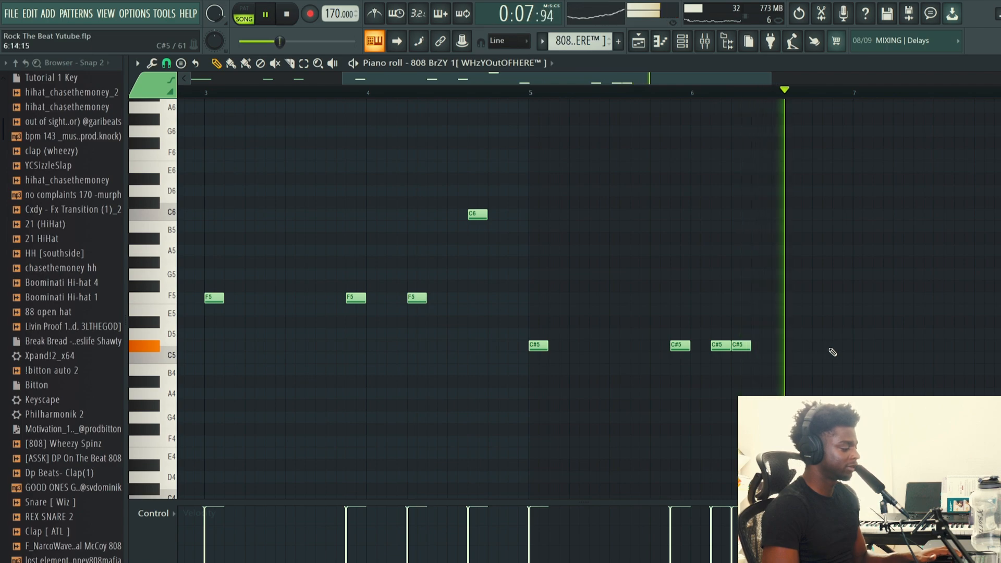
click(854, 346)
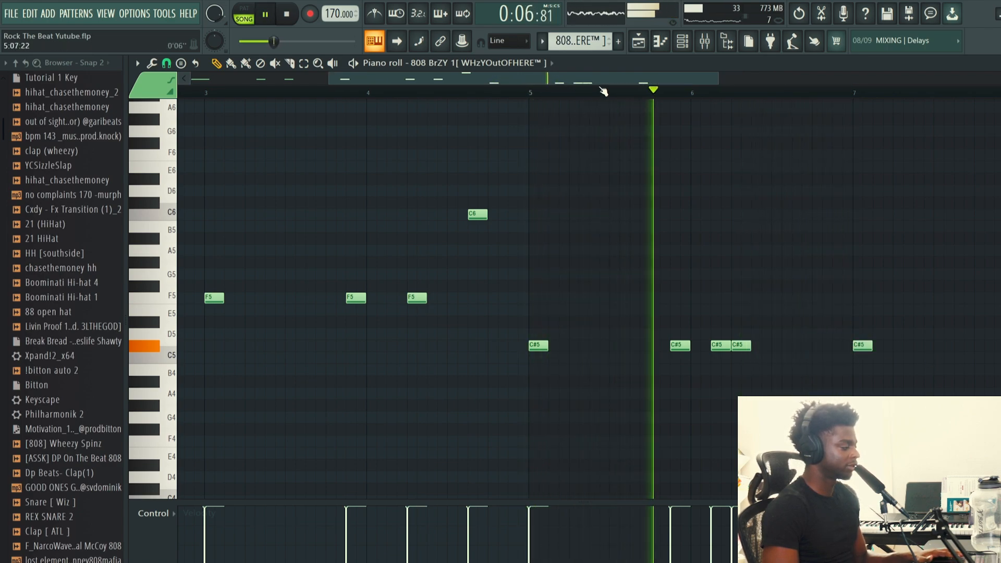
drag(598, 82, 811, 116)
click(462, 346)
click(542, 346)
click(391, 95)
key(space)
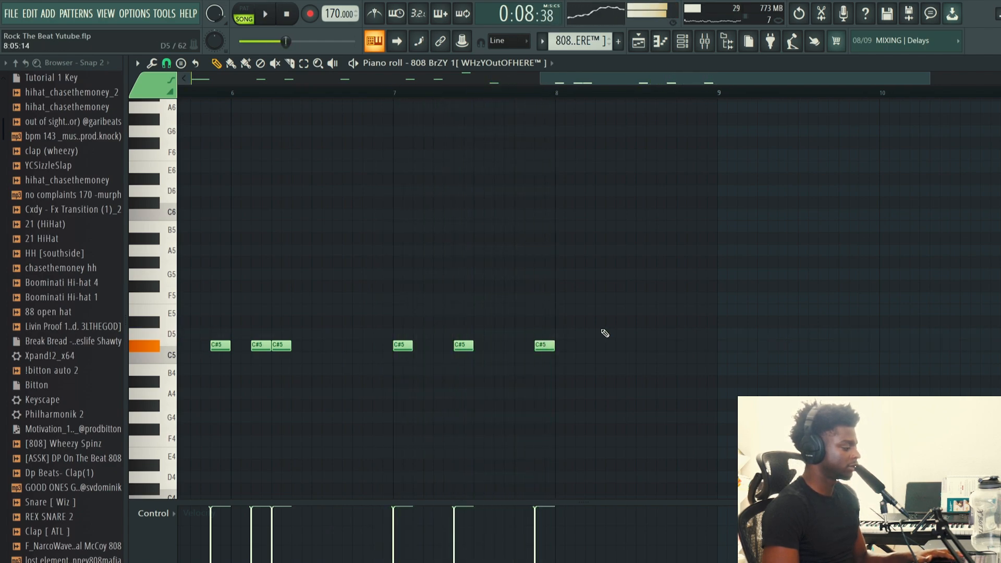
Step: Add a C#5 note at 8:03 and two-step D#5 notes at 8:05 and 8:11
drag(591, 316, 592, 327)
key(space)
click(579, 346)
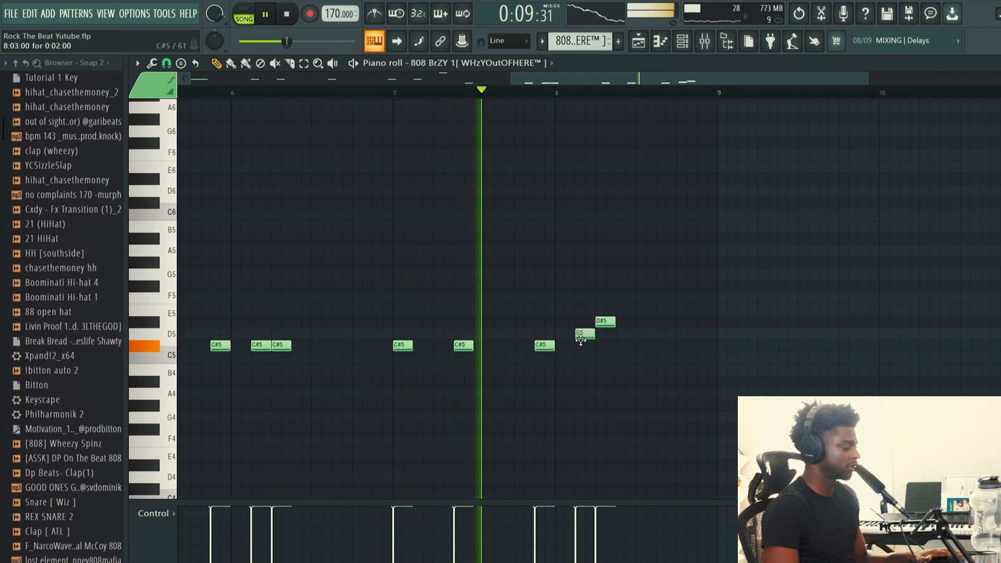
click(666, 321)
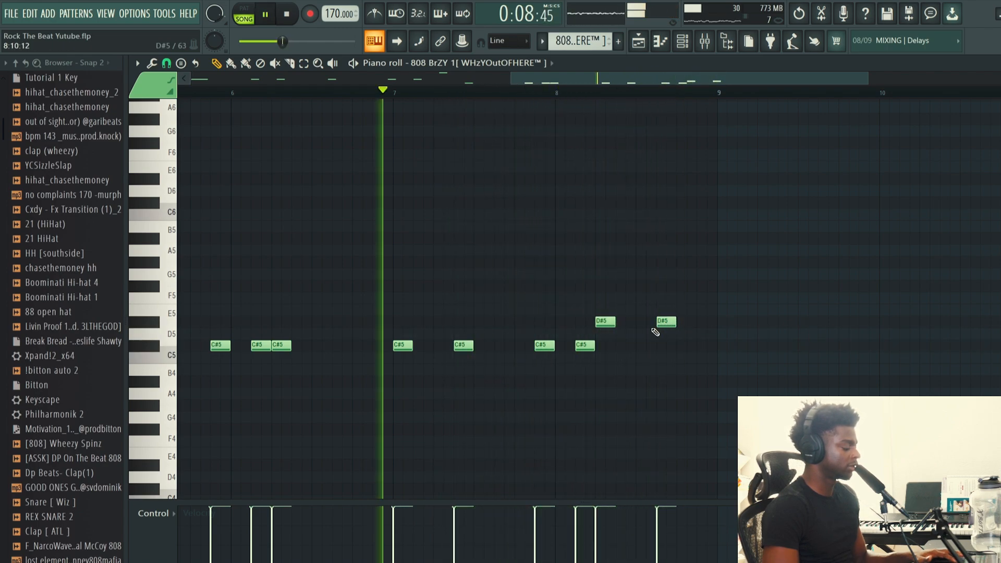
Step: Raise the C#5 note at 7:07 by an octave to C#6 and add a two-step C#5 note at 7:13
click(585, 345)
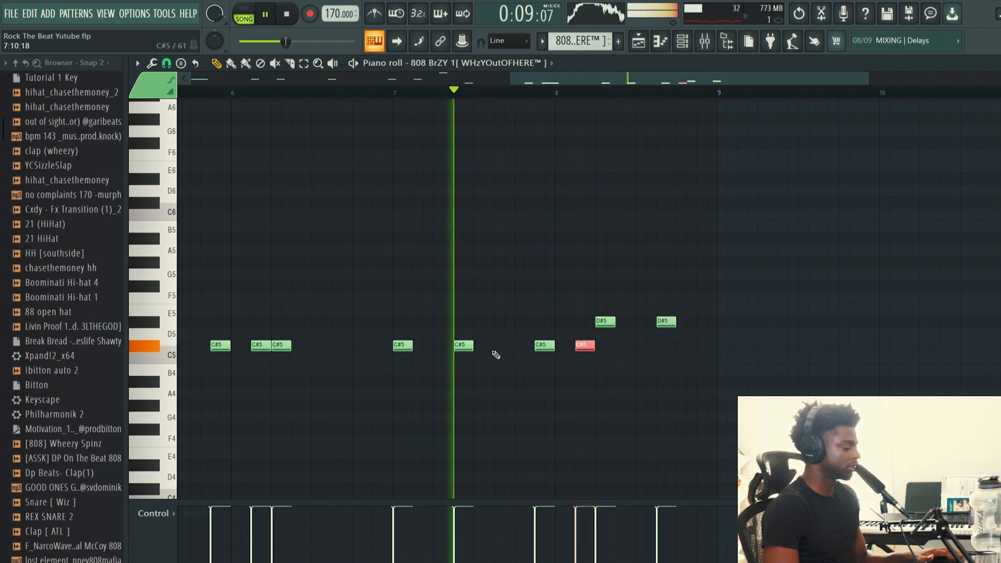
click(462, 345)
key(ctrl+Up)
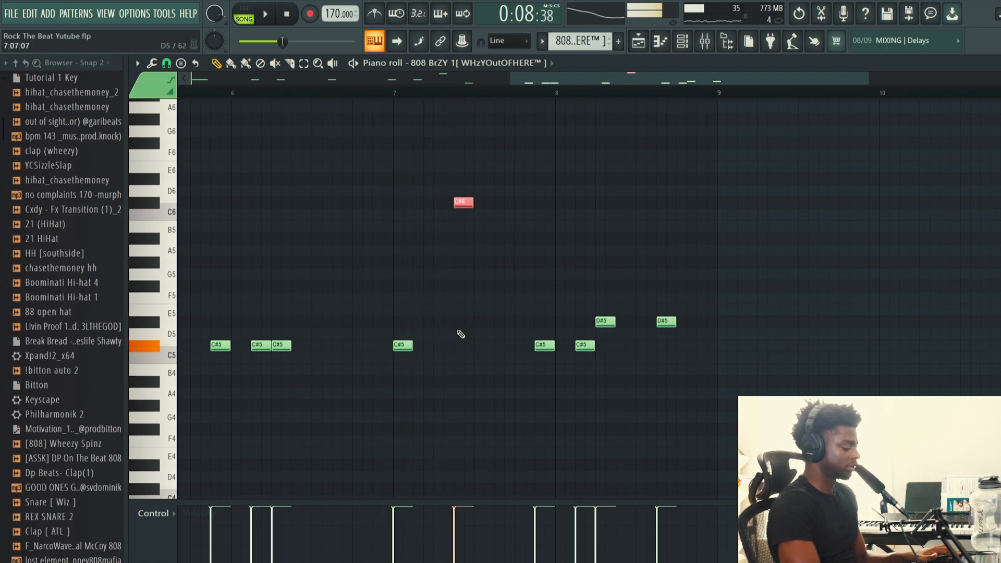
click(521, 345)
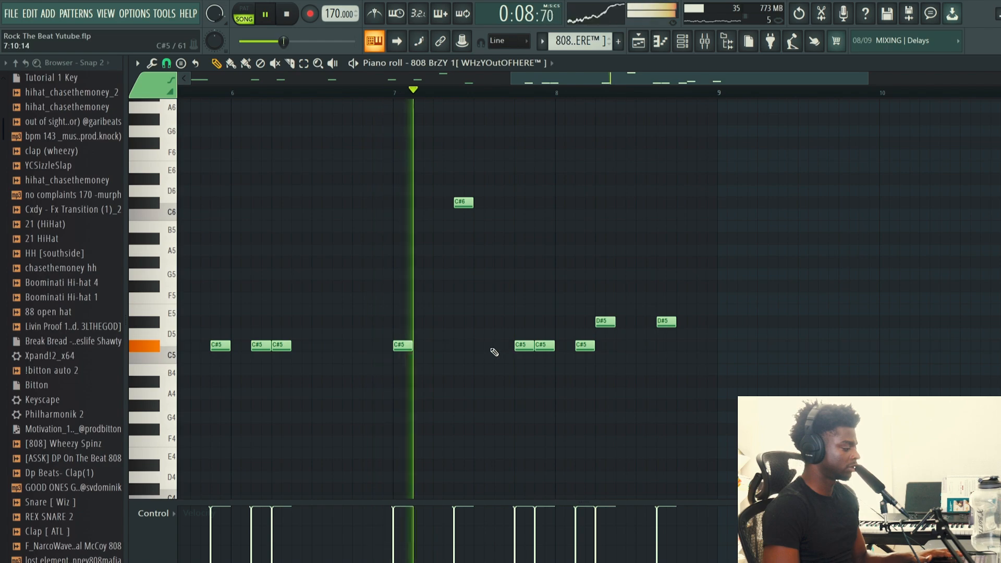
Step: Add a D#5 note near the end of bar 8 and audition the full eight-bar 808 line
key(space)
key(space)
drag(622, 79, 332, 87)
drag(577, 82, 937, 84)
drag(828, 84, 725, 77)
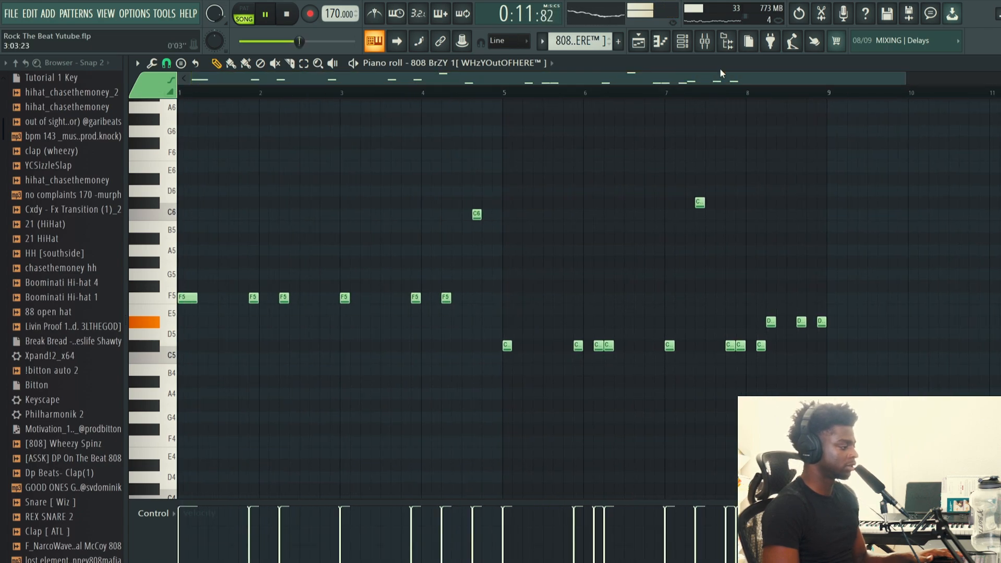
key(space)
Step: Duplicate the 808, Hit 1 #2, LLugerSN and DY Clap 1 clips into bars 9 to 16 of the playlist and play from bar 9
click(639, 41)
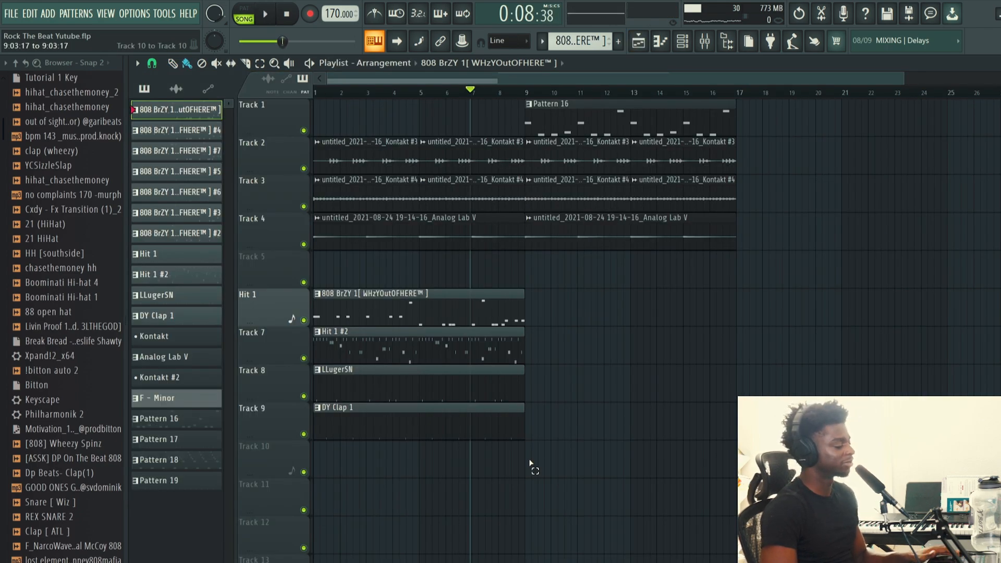
drag(530, 463, 246, 308)
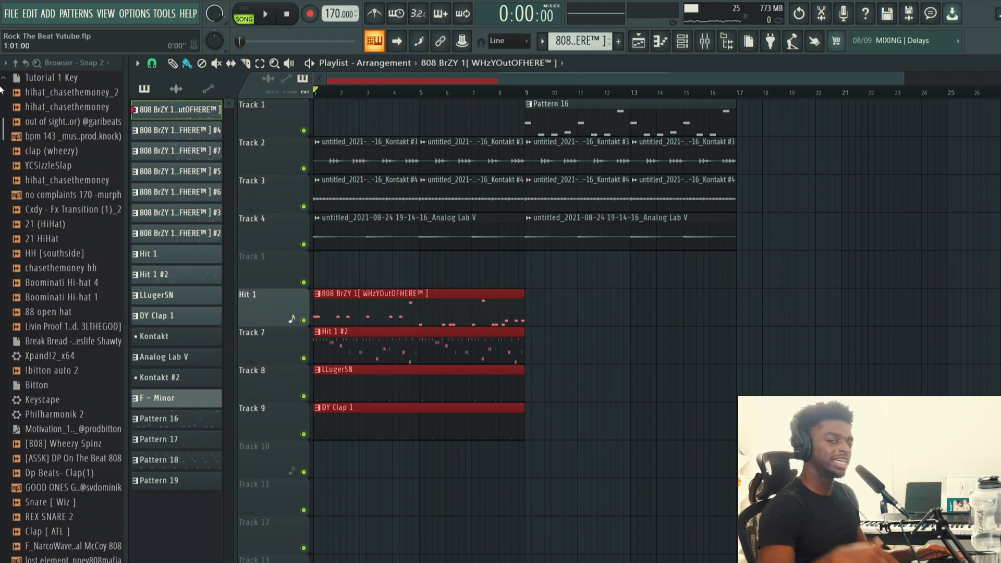
key(space)
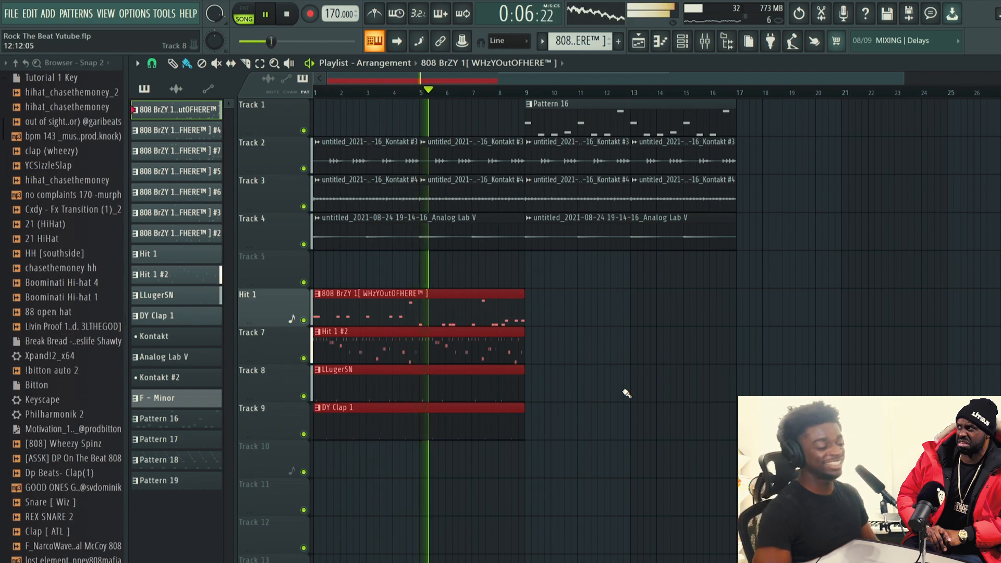
key(space)
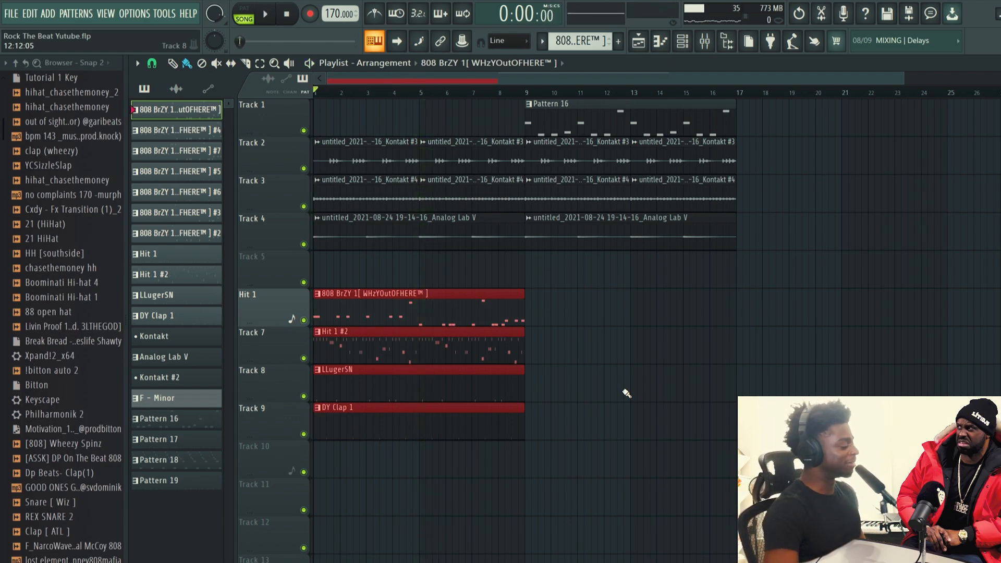
drag(561, 536, 250, 329)
key(ctrl+b)
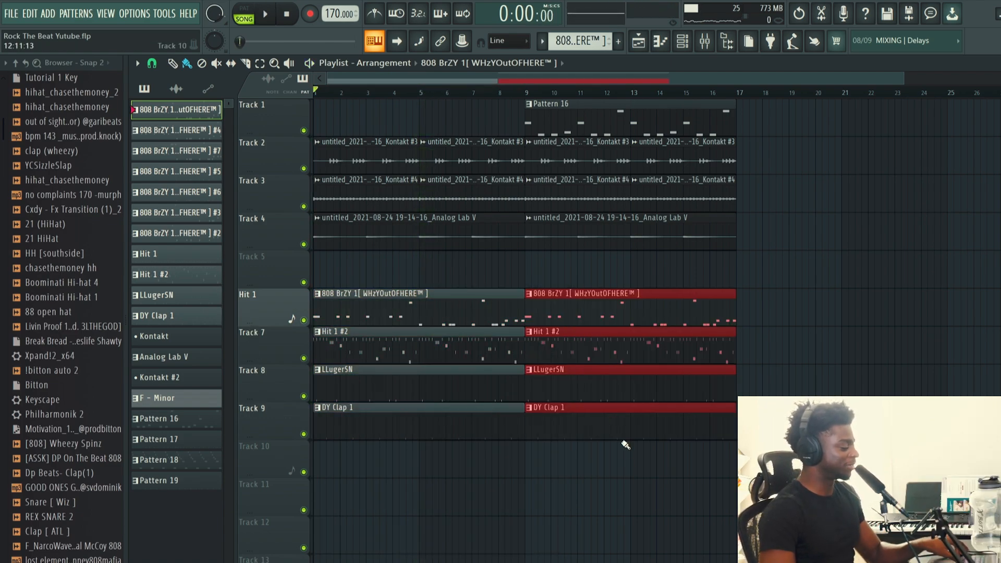
click(526, 93)
key(space)
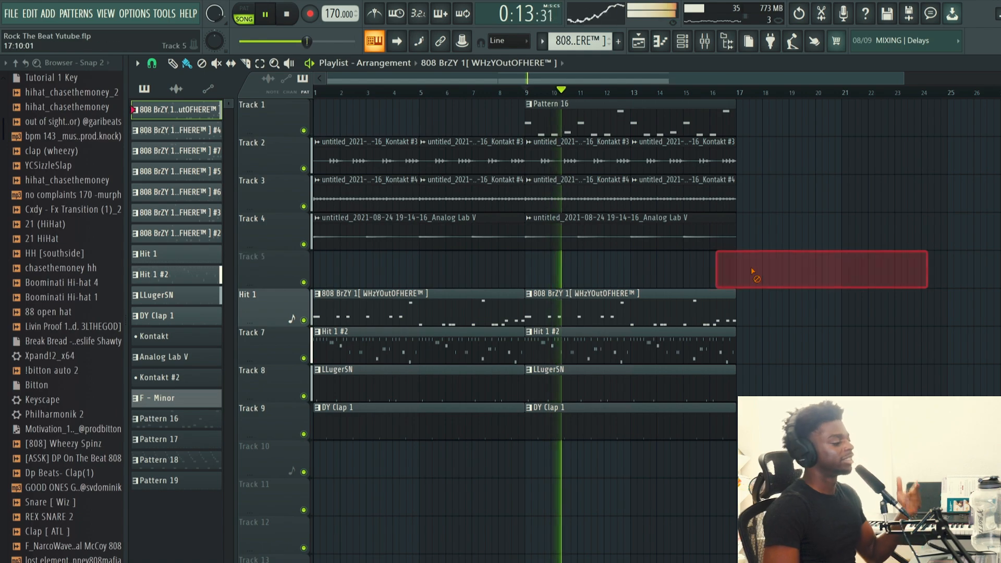
key(space)
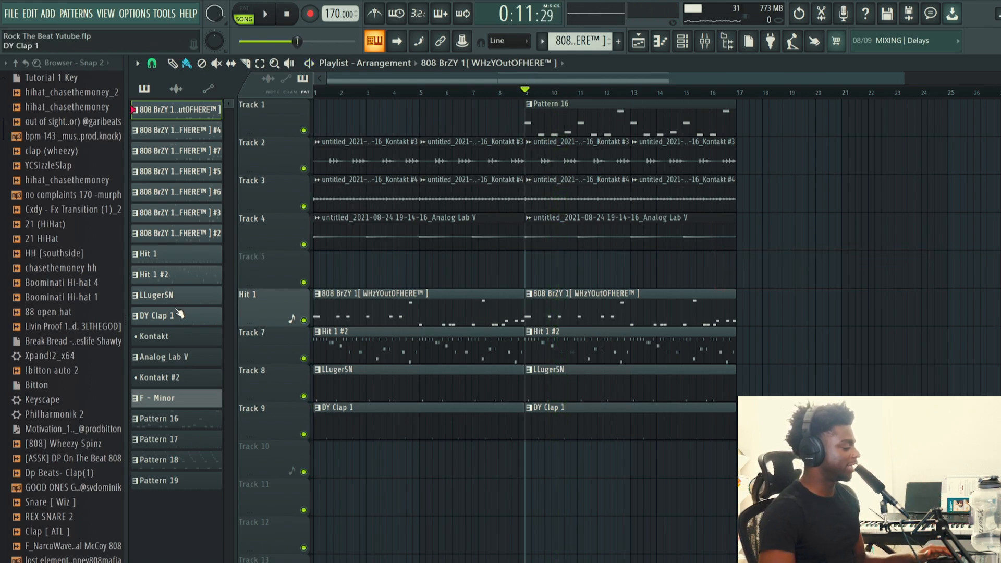
Step: Place Pattern 17 on Track 10 starting at bar 9, removing the misplaced Pattern 16 clip
drag(189, 421, 579, 466)
right_click(581, 465)
drag(193, 449, 523, 455)
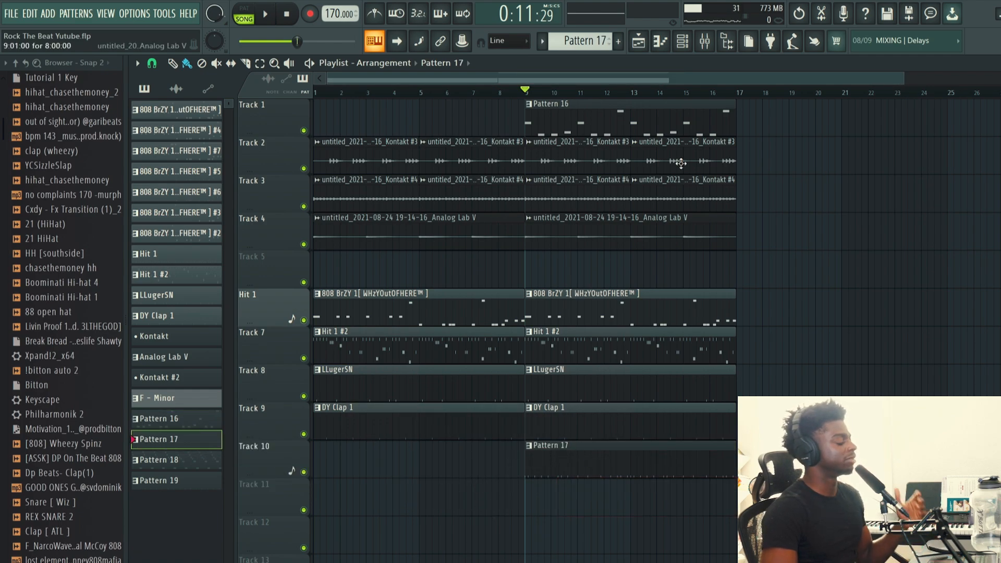
Step: Clear DY Kick 1's steps in Pattern 17 and program kicks at 1:01, 1:15 and 2:05 while auditioning
key(F6)
key(ctrl+x)
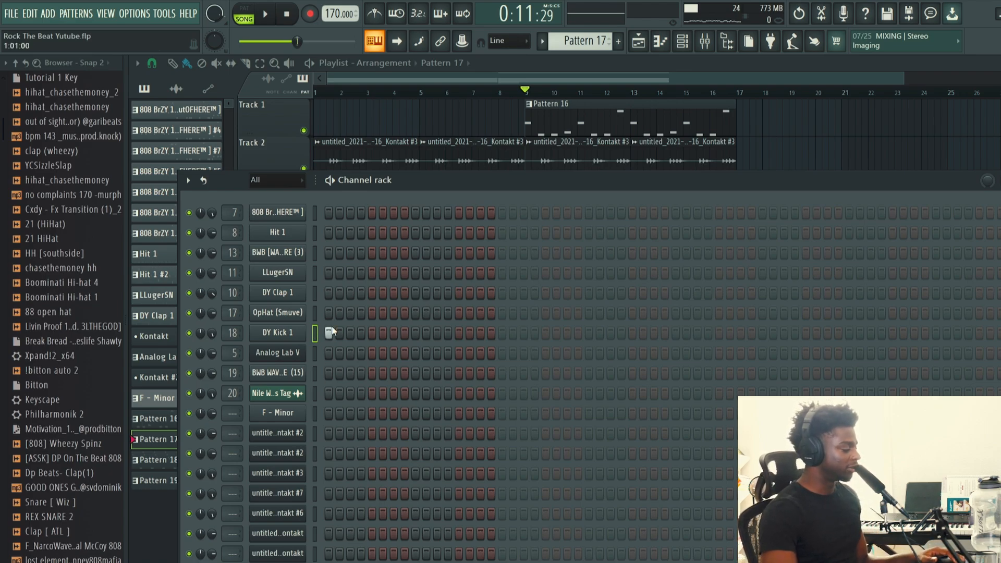
drag(538, 177, 653, 128)
key(space)
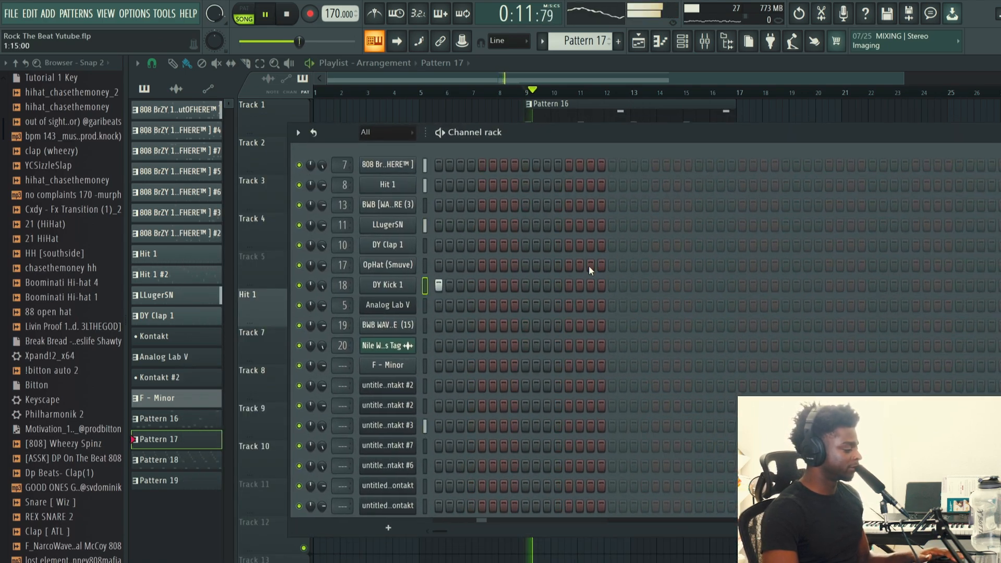
click(590, 285)
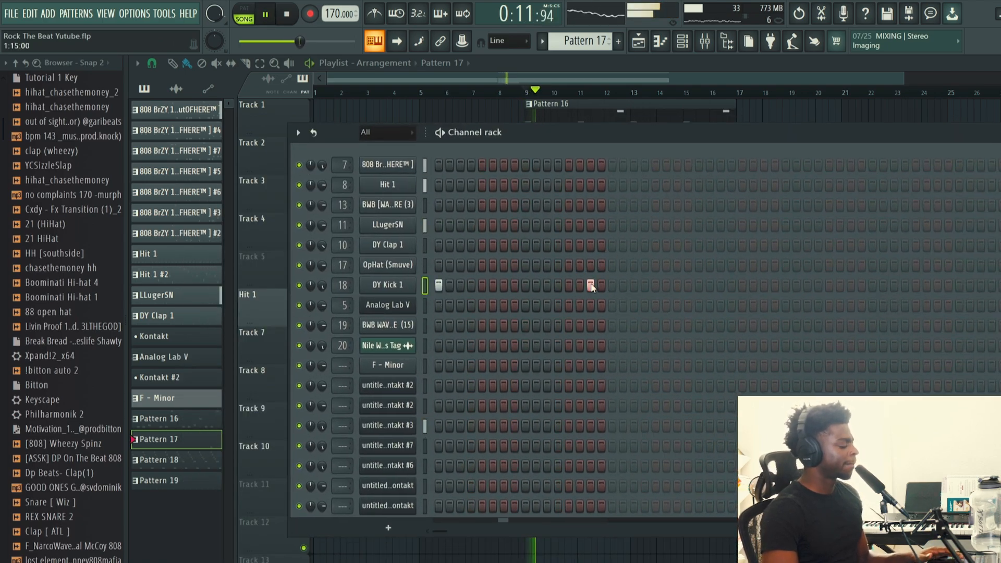
click(655, 284)
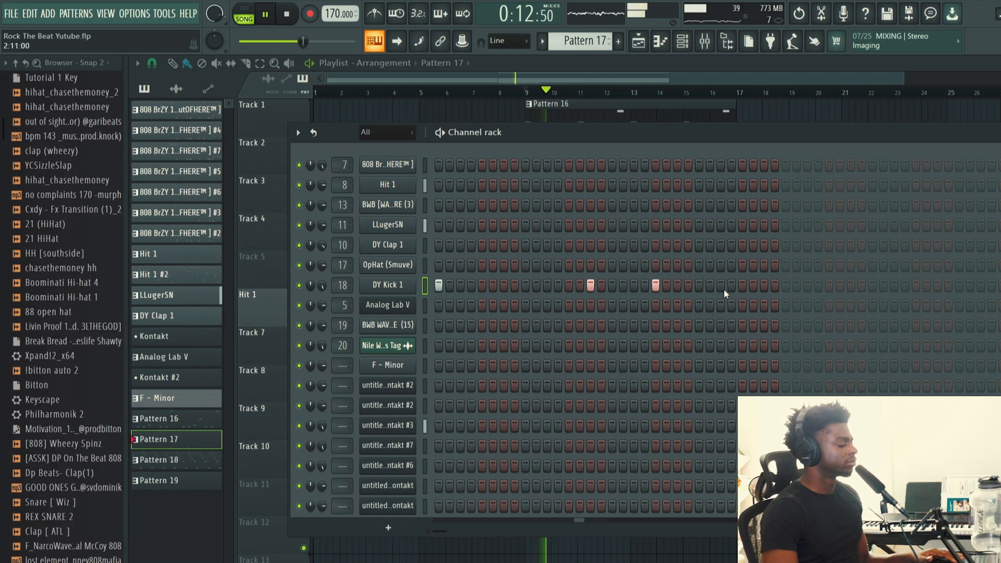
key(space)
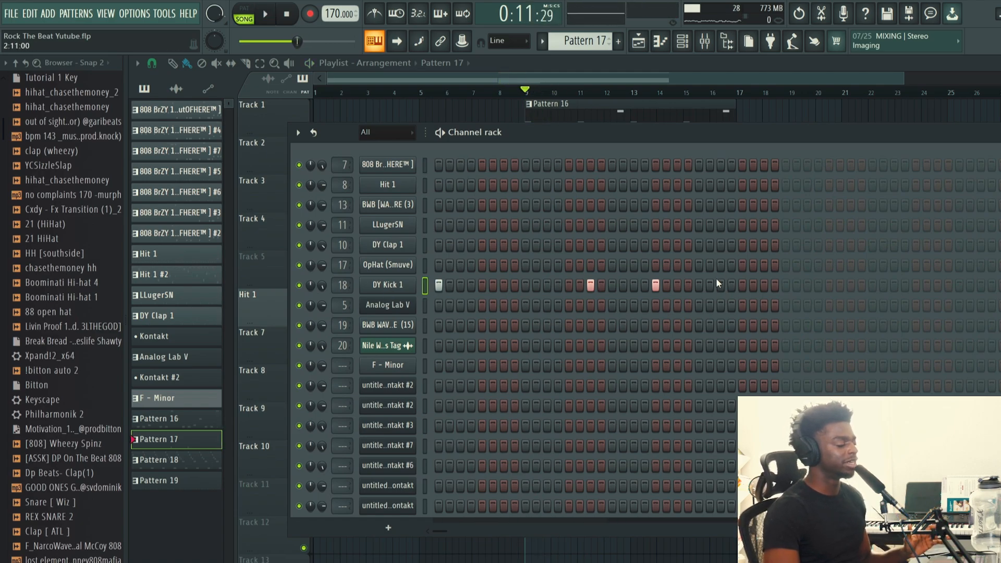
key(space)
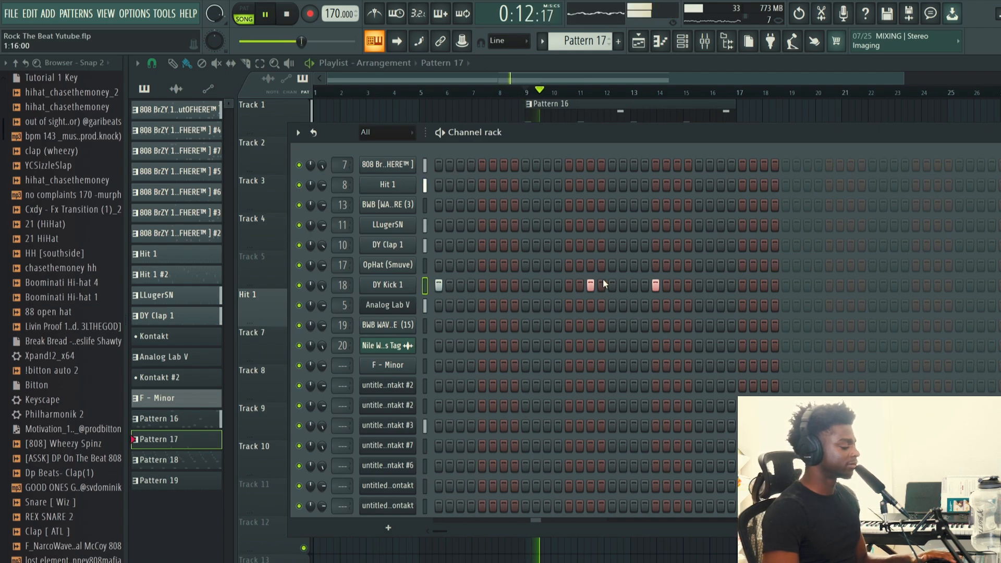
Step: Add DY Kick 1 hits at the start of bar 3 and at 3:07 in the step sequencer
click(783, 285)
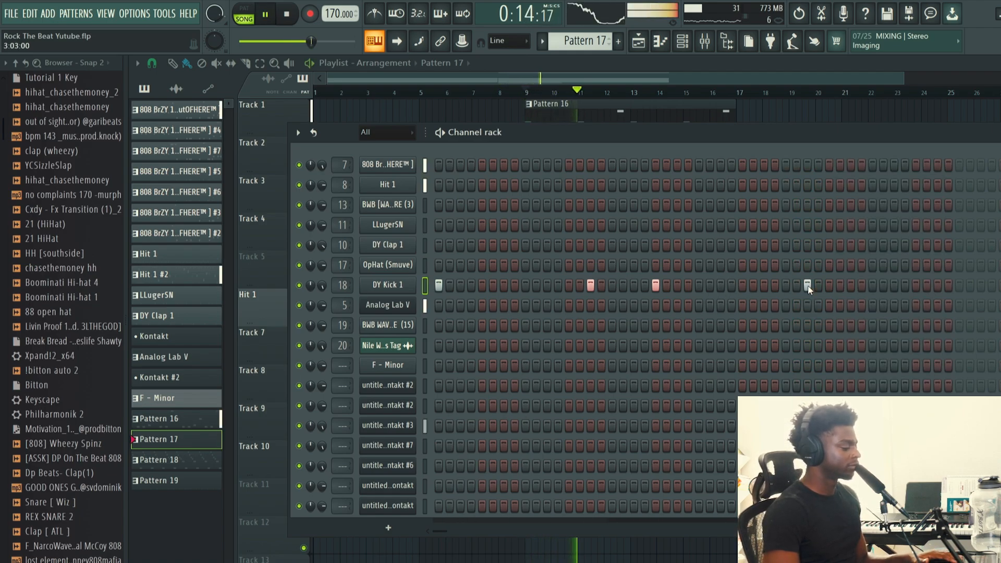
click(849, 284)
drag(861, 136, 733, 205)
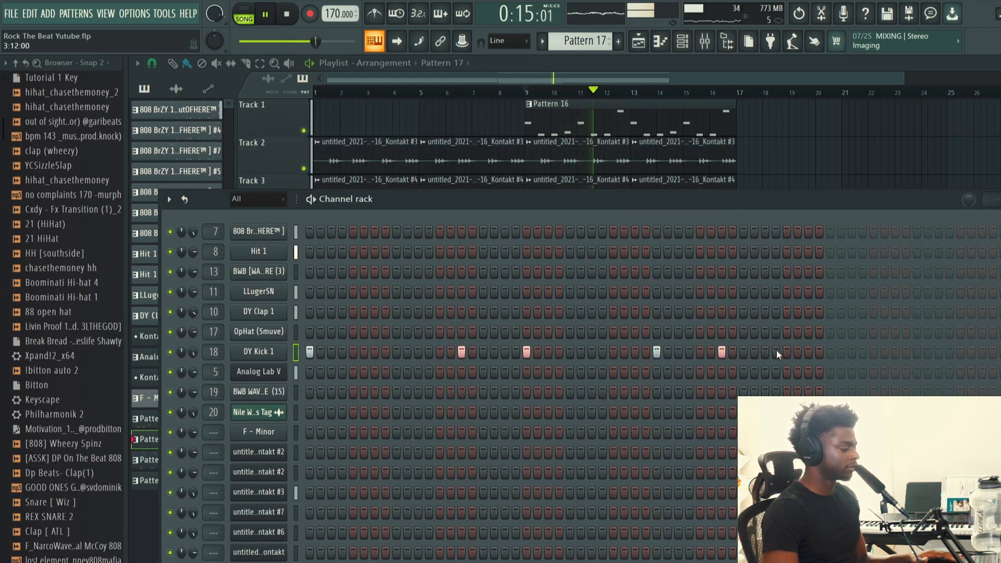
Step: Open DY Kick 1's pattern in the piano roll and try a two-step C5 kick in bar 4
right_click(276, 352)
click(306, 351)
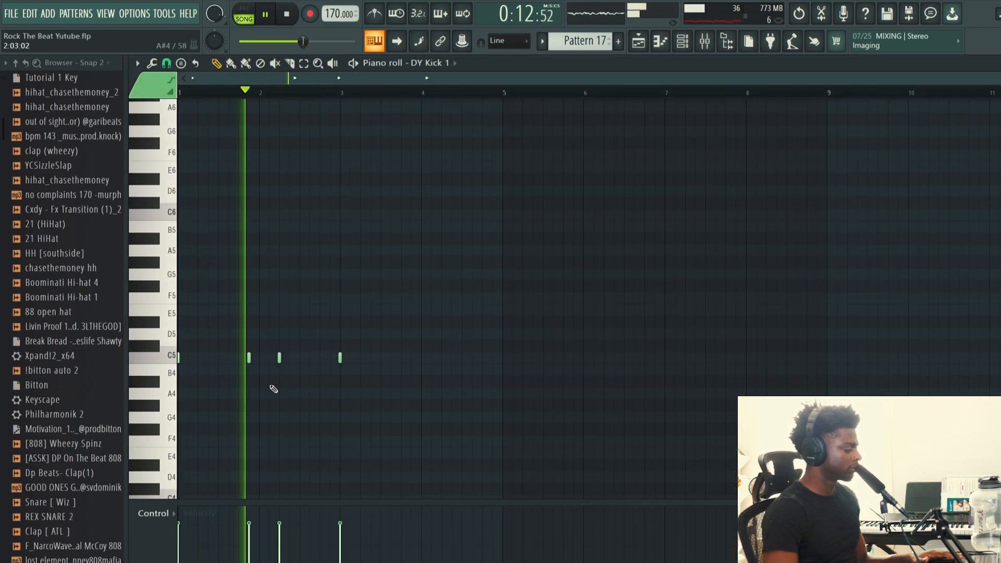
drag(998, 79, 683, 78)
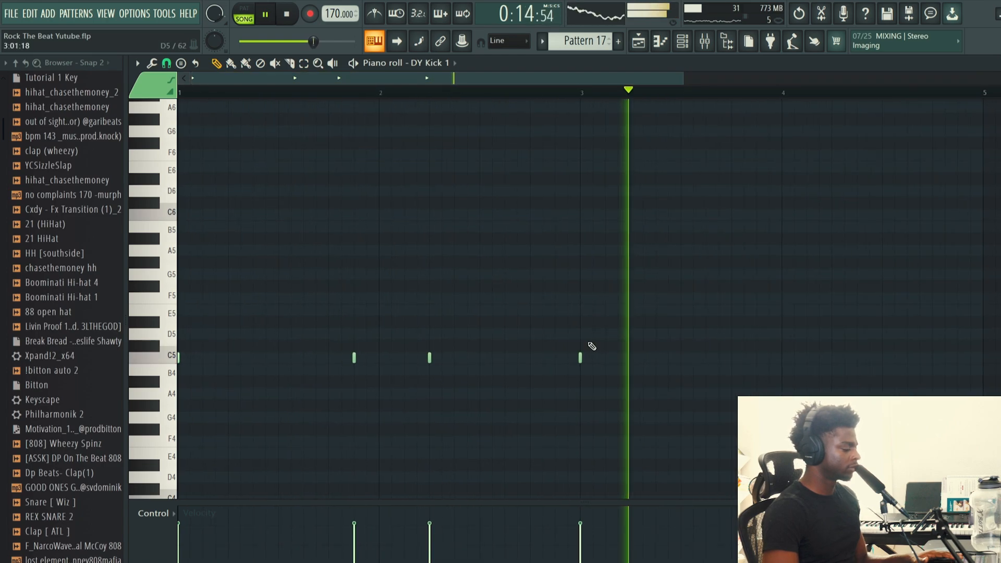
click(833, 357)
key(space)
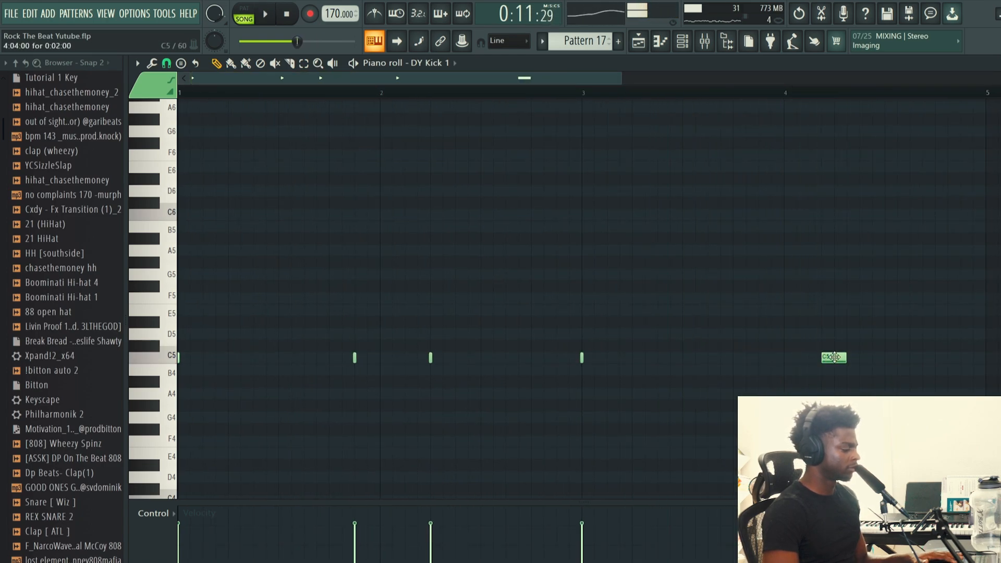
key(space)
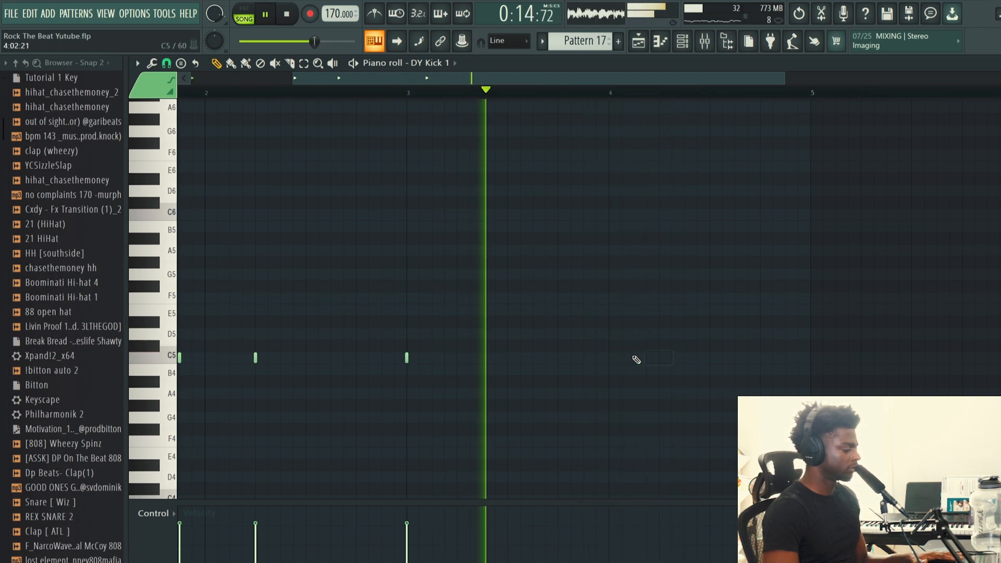
Step: Place short C5 kicks on the second beat of bar 4 and at the start of bar 5, auditioning against the 808
drag(646, 358, 630, 358)
key(space)
key(space)
key(space)
key(space)
drag(632, 357, 659, 358)
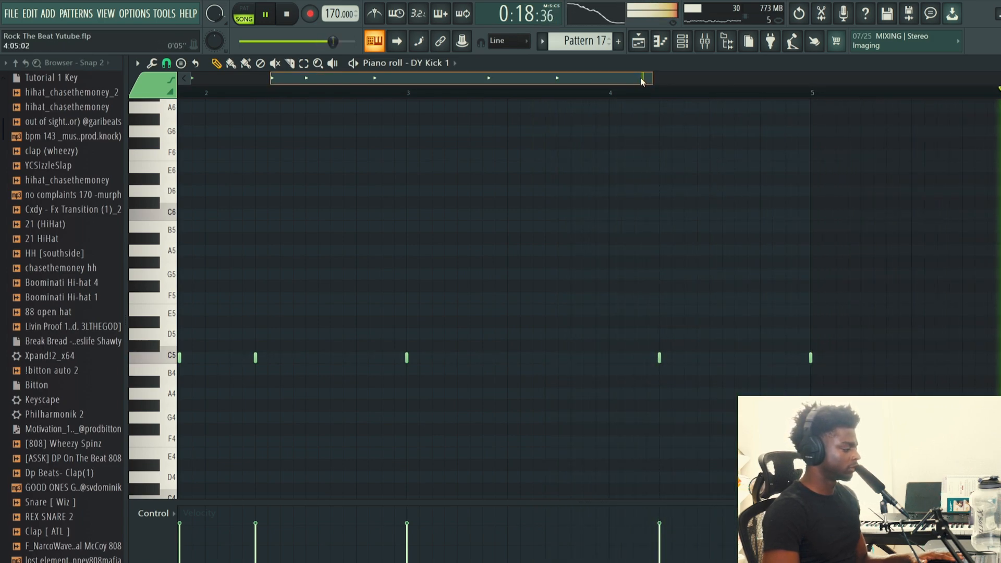
key(space)
key(space)
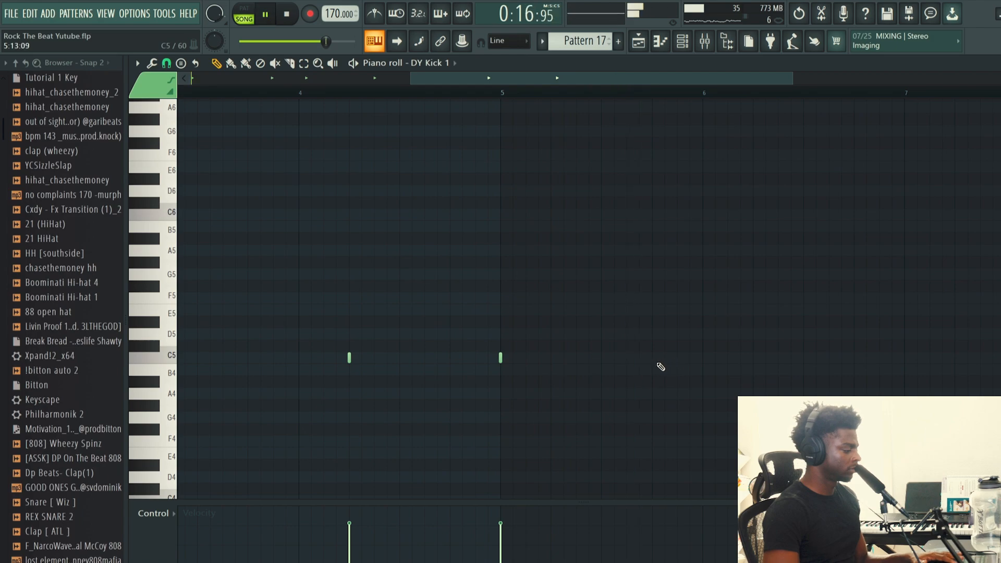
Step: Add short C5 notes for DY Kick 1 at 5:15, 6:05 and 7:01 in Pattern 17
click(678, 357)
click(729, 358)
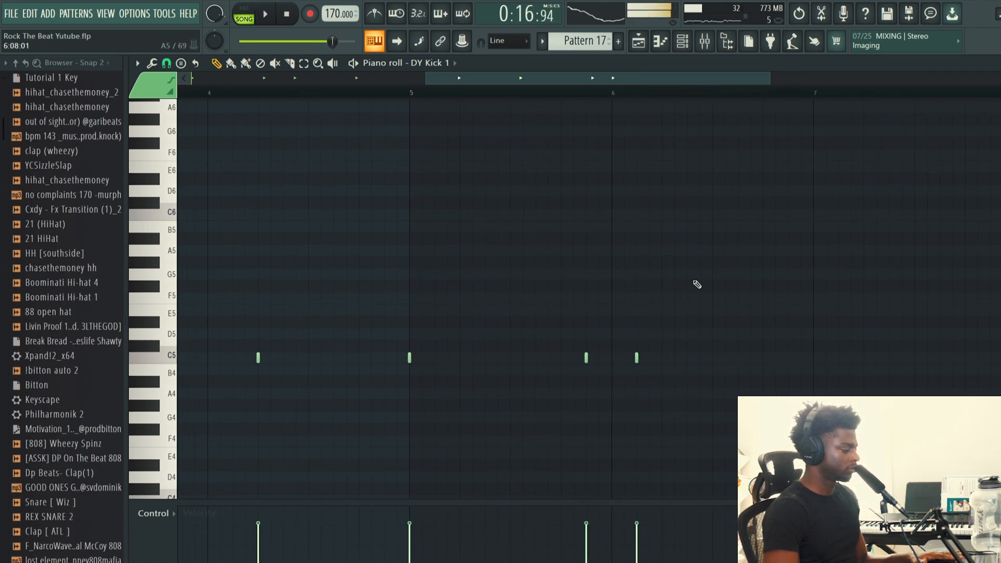
right_click(637, 358)
click(661, 357)
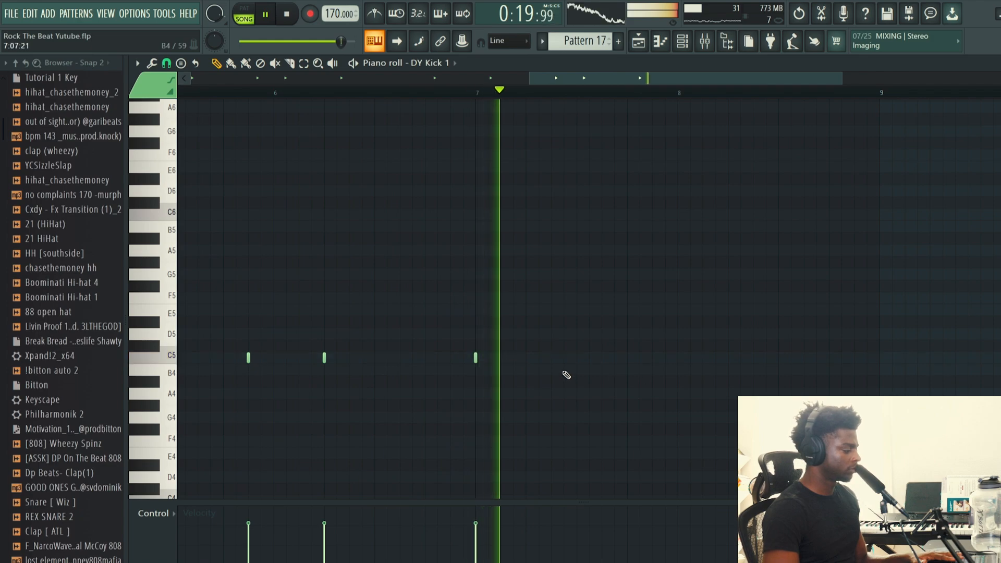
Step: Add C5 kicks at 7:13, 7:15, 8:05 and 8:11 to match the 808 while auditioning
key(space)
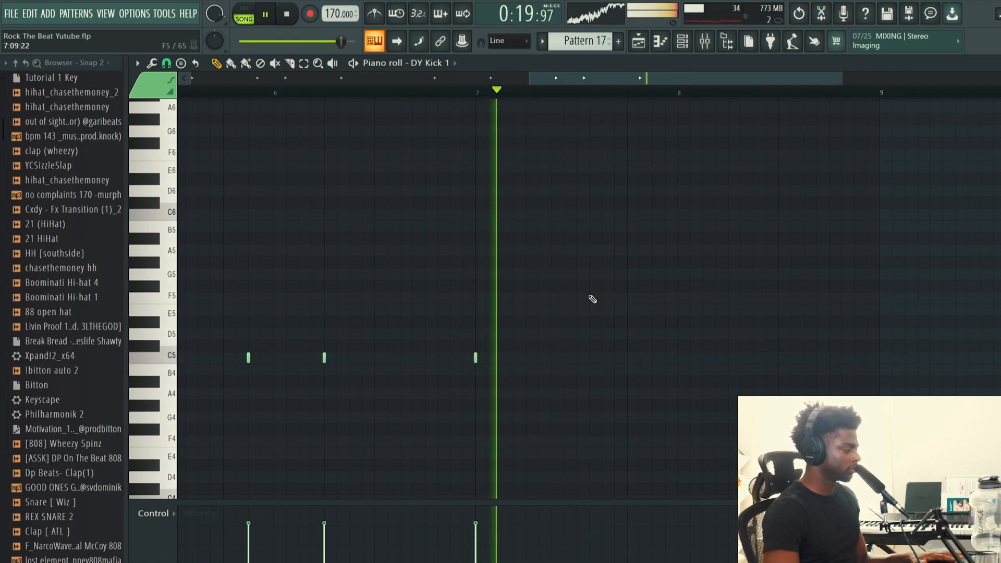
click(627, 357)
drag(627, 358, 652, 359)
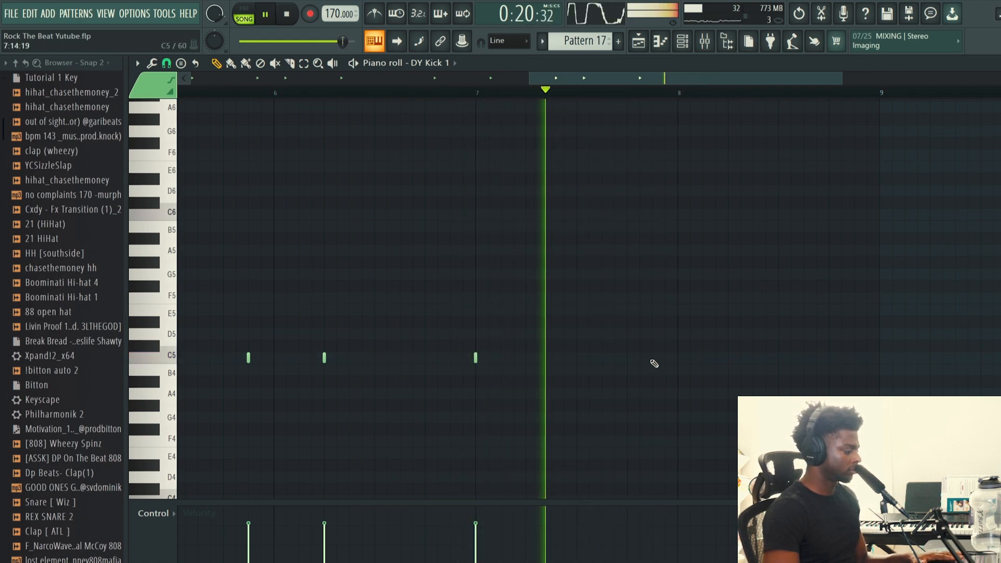
click(627, 358)
click(728, 358)
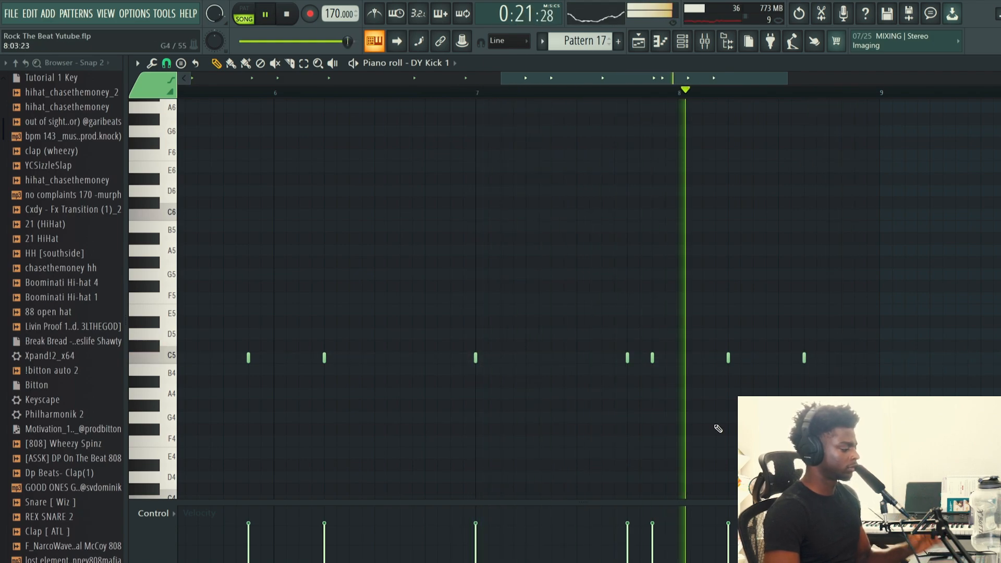
Step: Place Pattern 19 on Track 11 at bar 9 of the playlist and audition it with its open-hat steps displayed
click(661, 42)
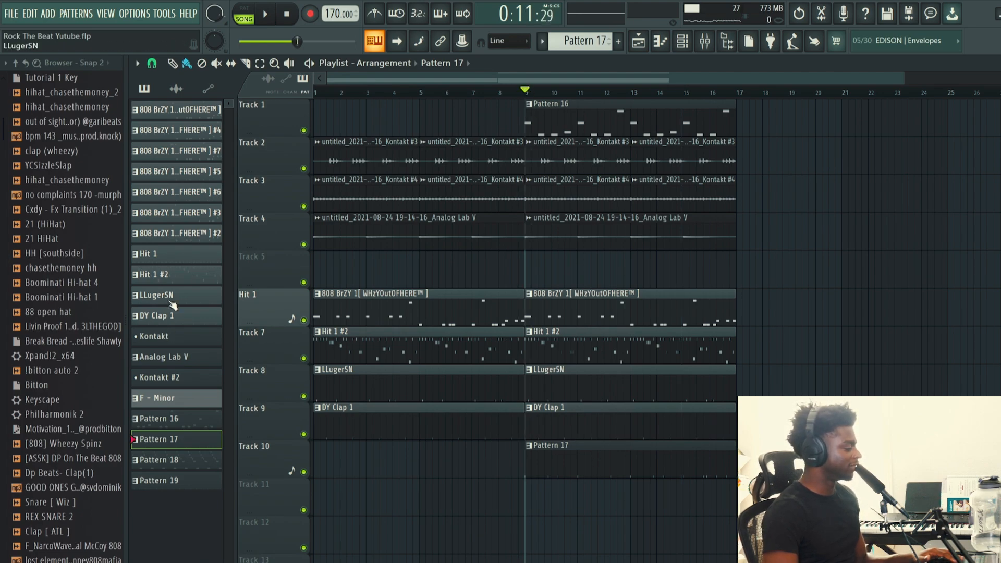
drag(163, 479, 529, 492)
key(space)
key(space)
click(683, 40)
key(space)
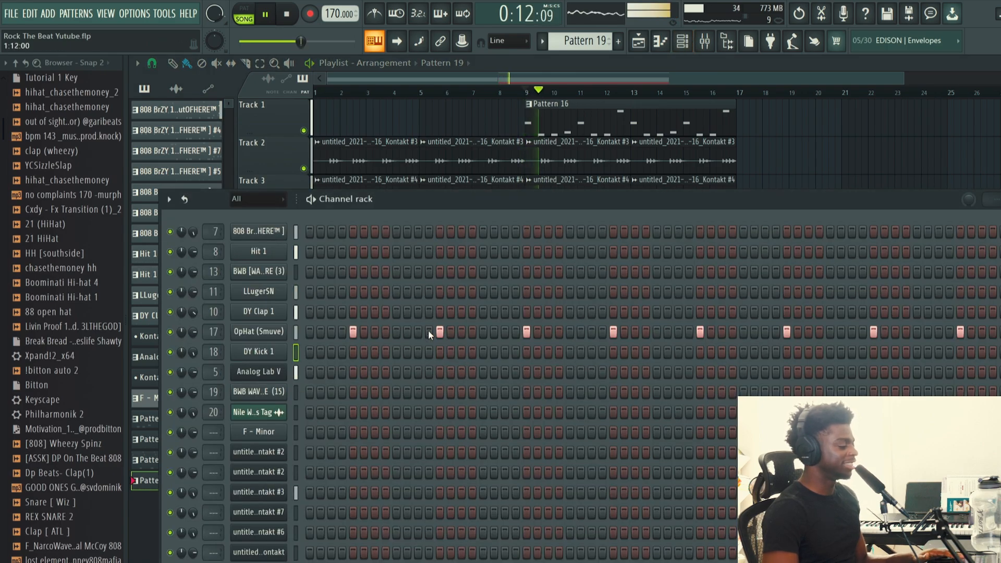
Step: Clear the OpHat (Smuve) steps in Pattern 19 and add single hits at 1:05 and 3:05 while auditioning
click(296, 332)
key(space)
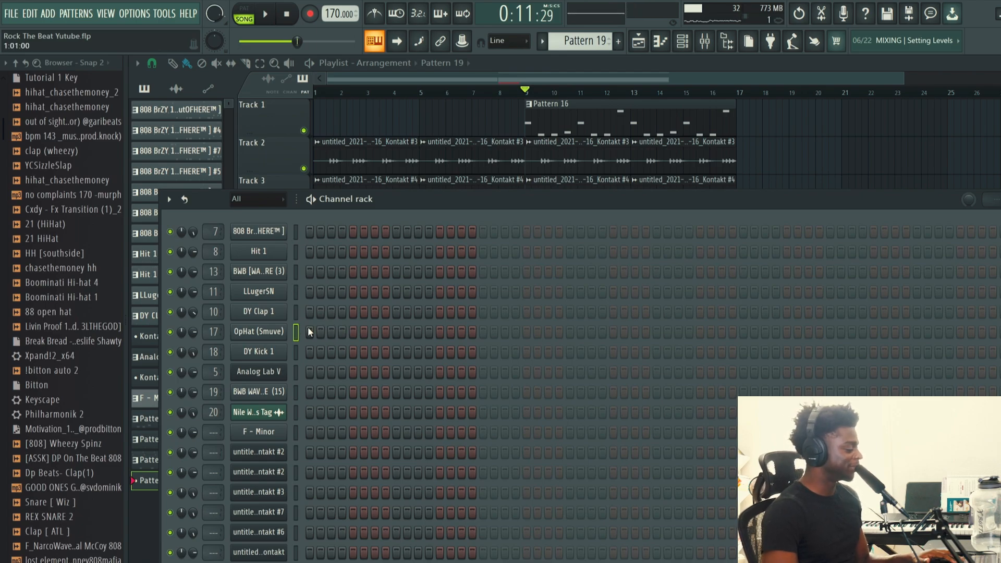
click(355, 332)
key(space)
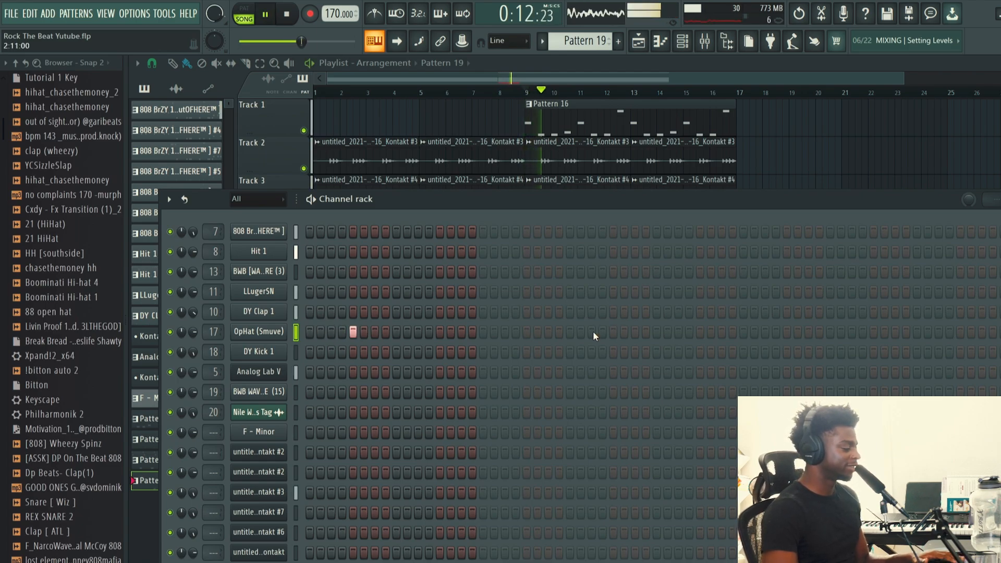
click(698, 332)
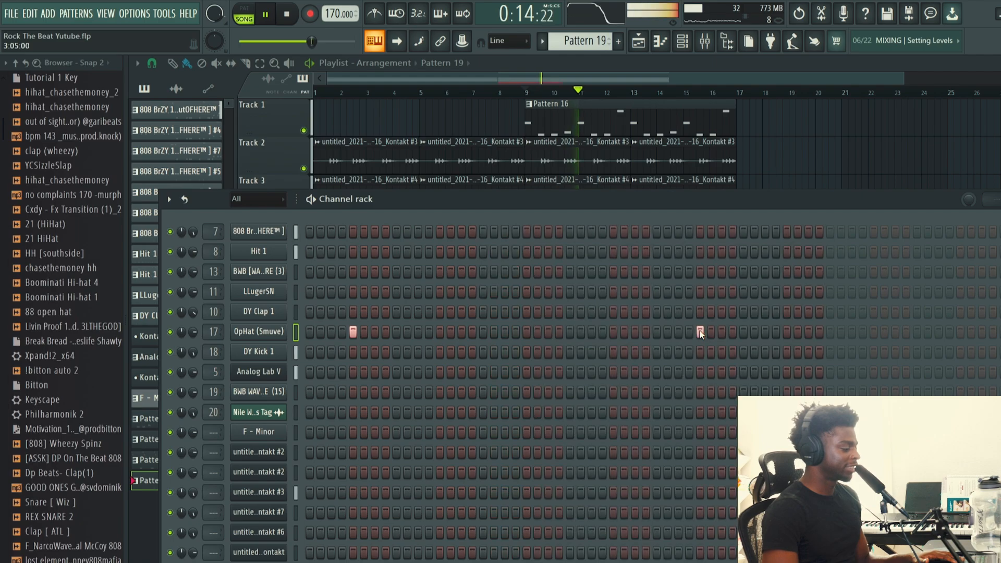
Step: Duplicate the first four bars of OpHat (Smuve) in the piano roll, then cue the playlist at bar 13
right_click(286, 331)
click(316, 331)
drag(683, 79, 915, 97)
drag(726, 94, 180, 94)
key(space)
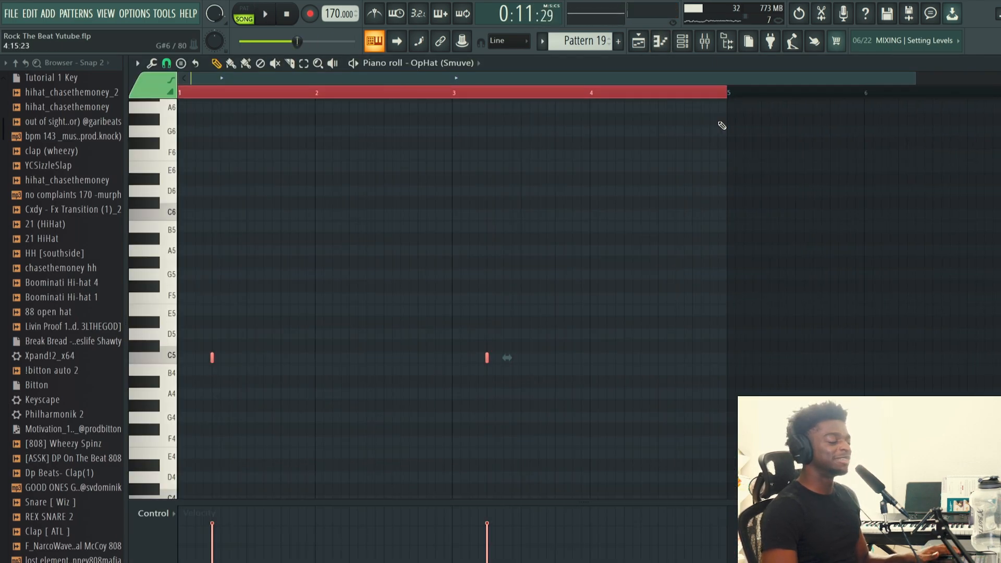
key(ctrl+b)
click(638, 43)
click(632, 92)
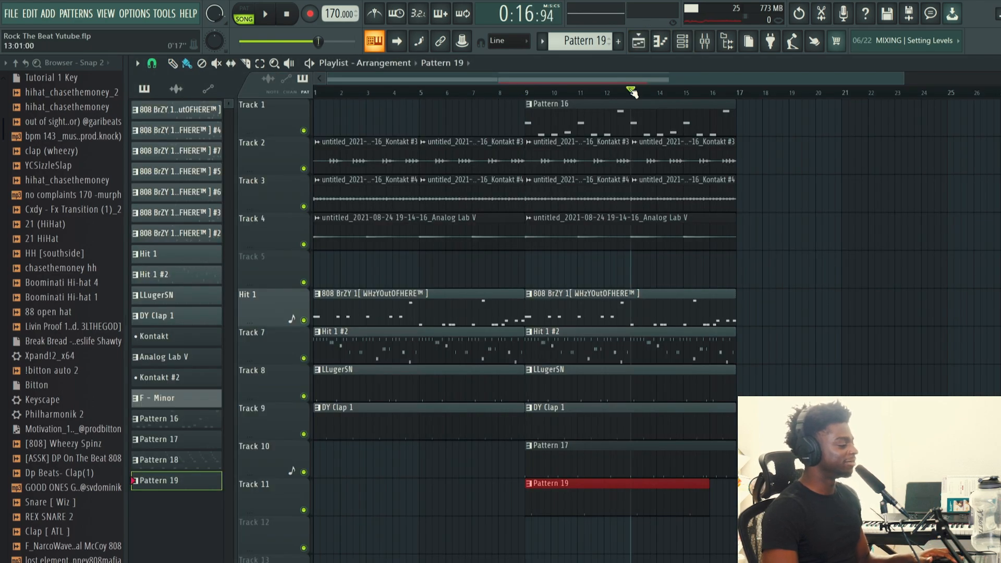
drag(715, 495, 459, 488)
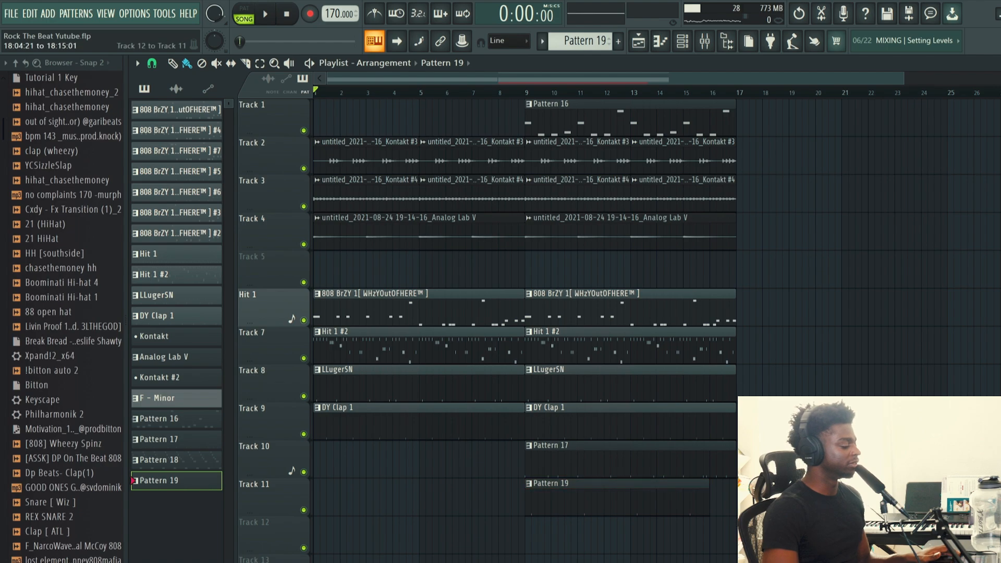
key(ctrl+a)
drag(902, 78, 998, 80)
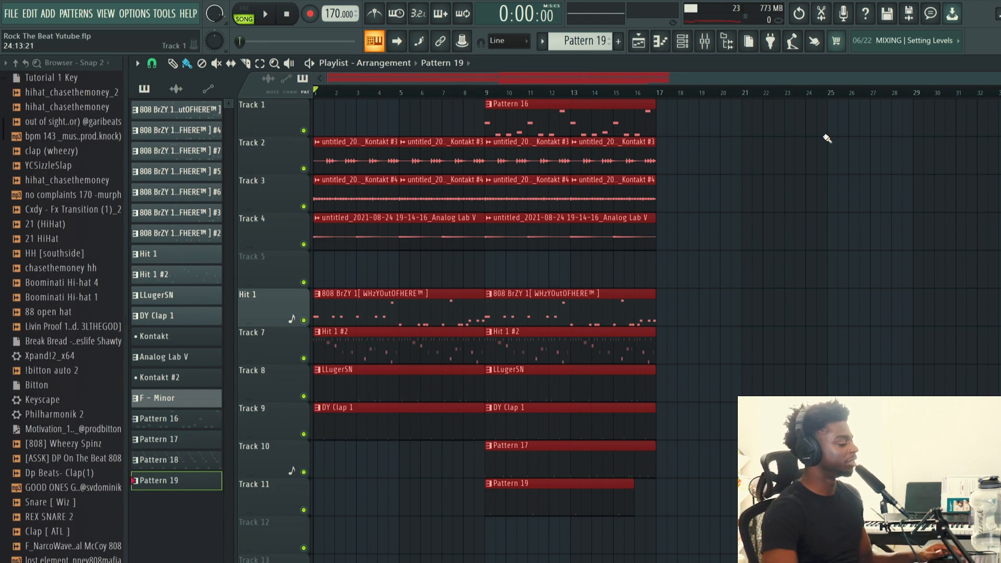
click(625, 93)
click(646, 93)
drag(659, 94, 138, 96)
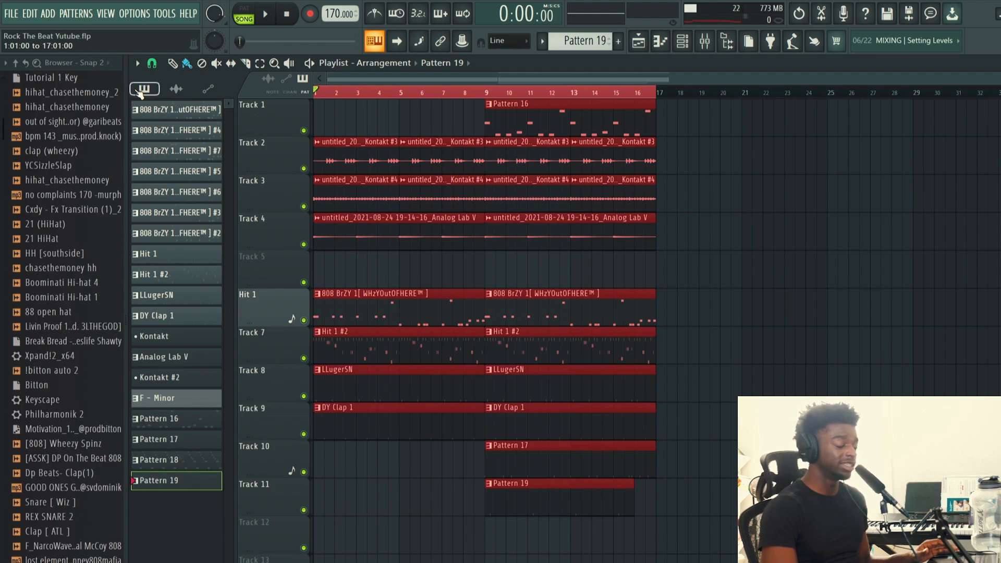
double_click(638, 94)
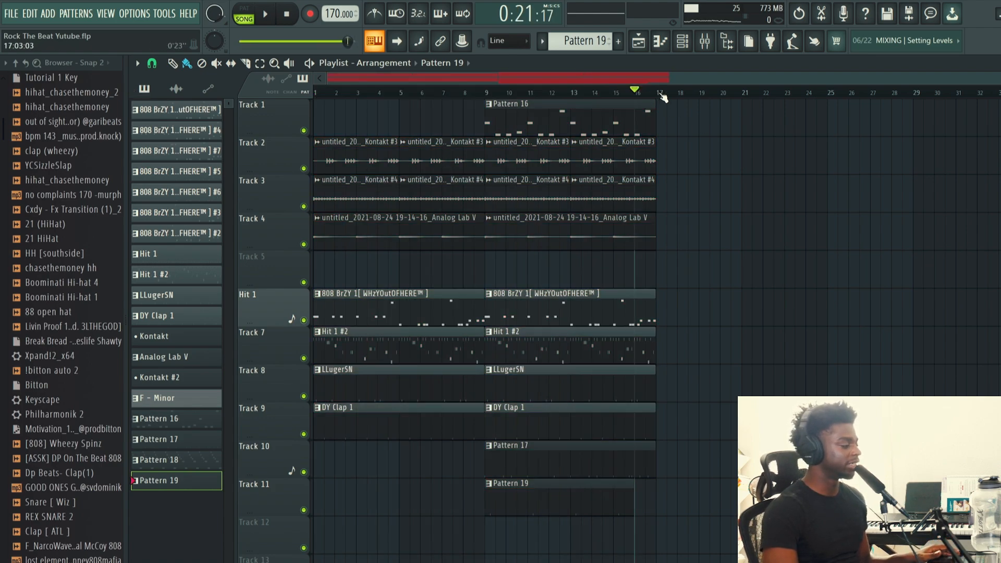
drag(658, 92, 315, 95)
click(598, 96)
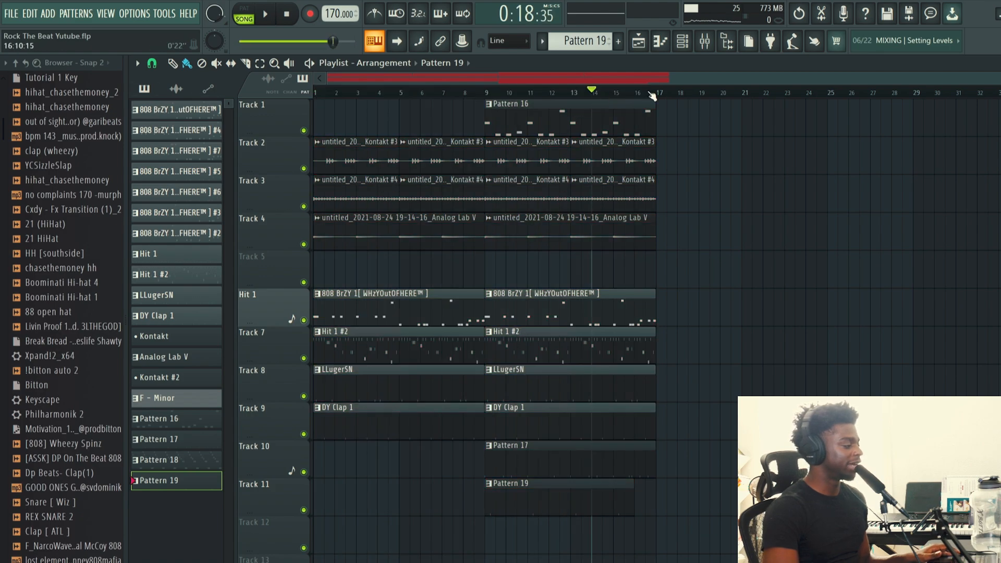
key(ctrl+a)
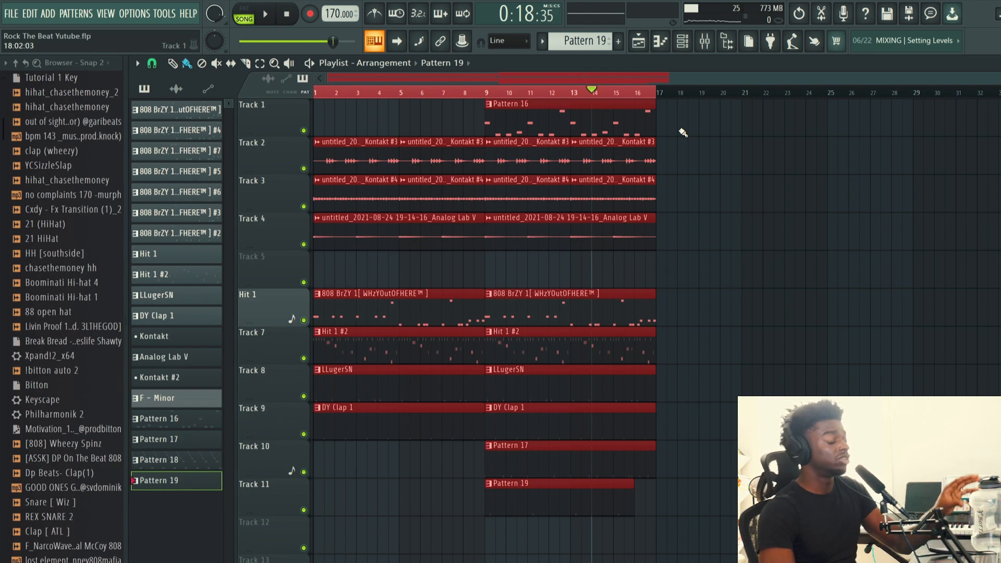
click(630, 98)
click(654, 95)
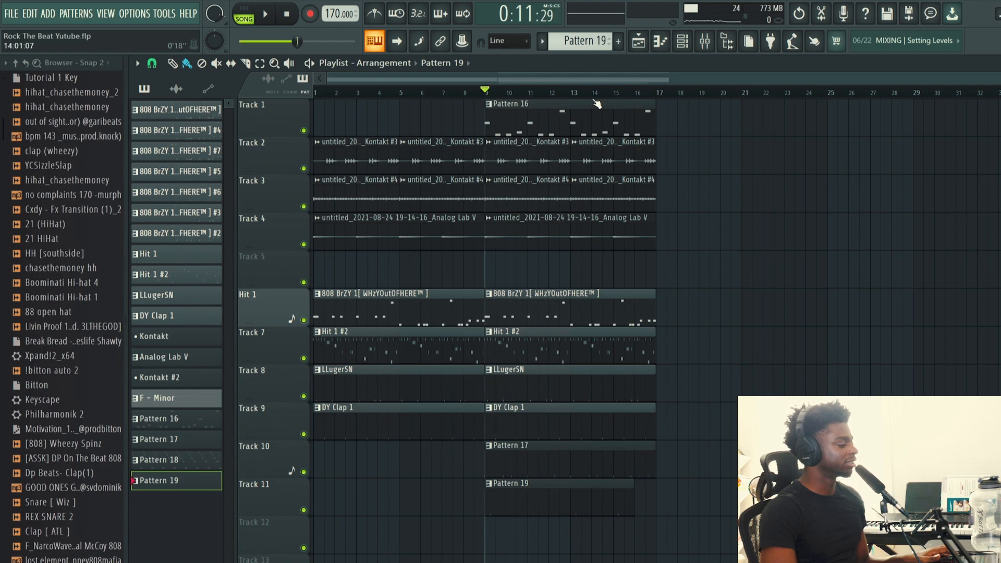
Step: Duplicate the bar 9 to 16 clips on Tracks 1 to 4 three times so the melodies extend through bar 40
drag(663, 101, 543, 99)
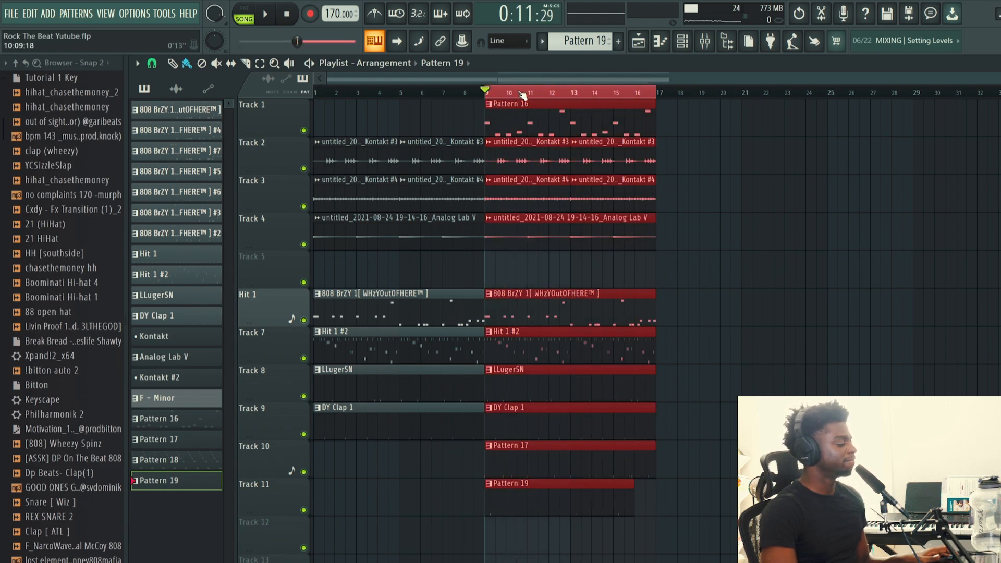
drag(678, 286, 487, 100)
key(ctrl+b)
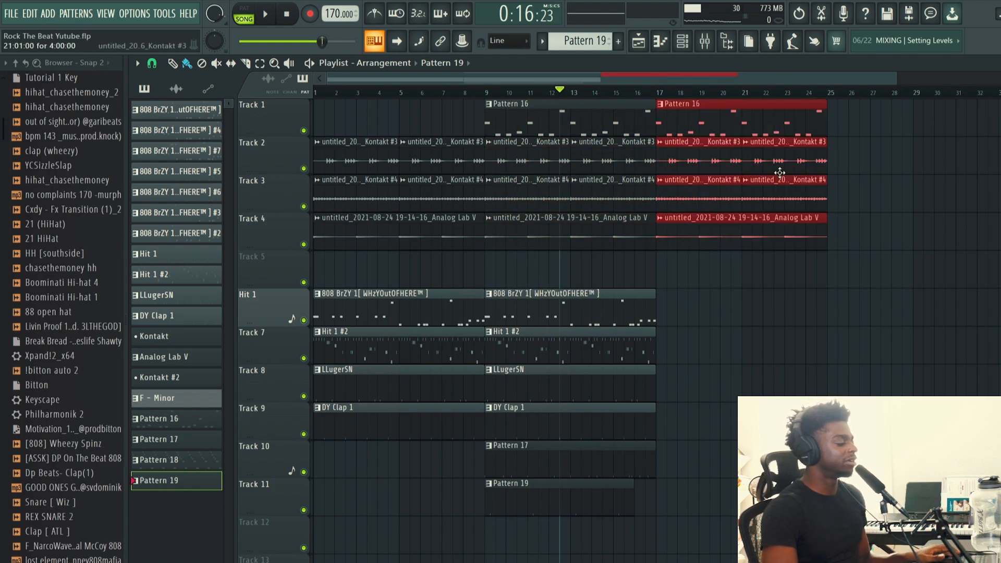
drag(799, 78, 855, 79)
drag(827, 326, 625, 100)
key(ctrl+b)
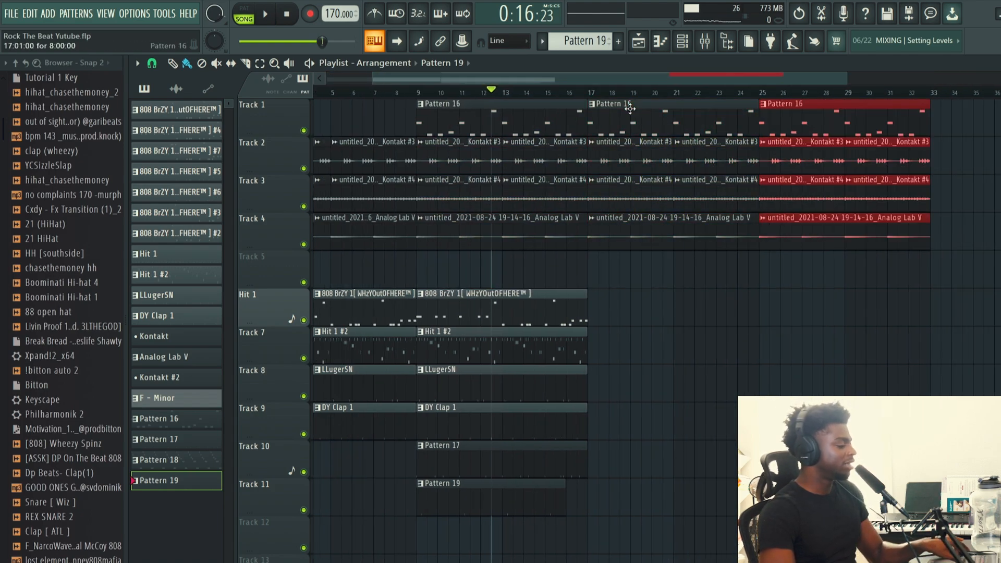
key(ctrl+b)
drag(761, 73, 719, 74)
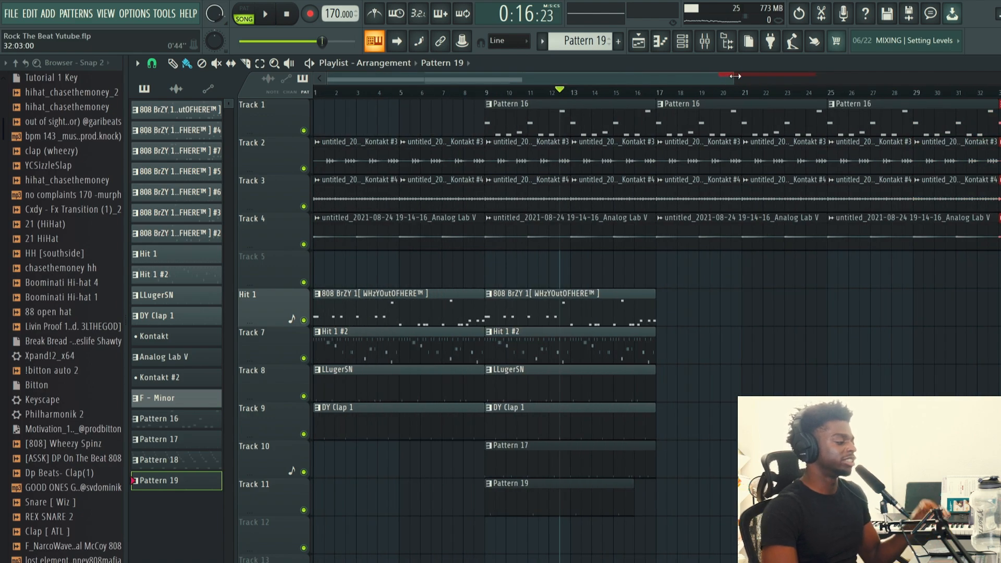
scroll(735, 76, down, 3)
Step: Duplicate all 808 and drum clips below Track 5 from bars 1 to 16 into bars 17 to 32
right_click(669, 278)
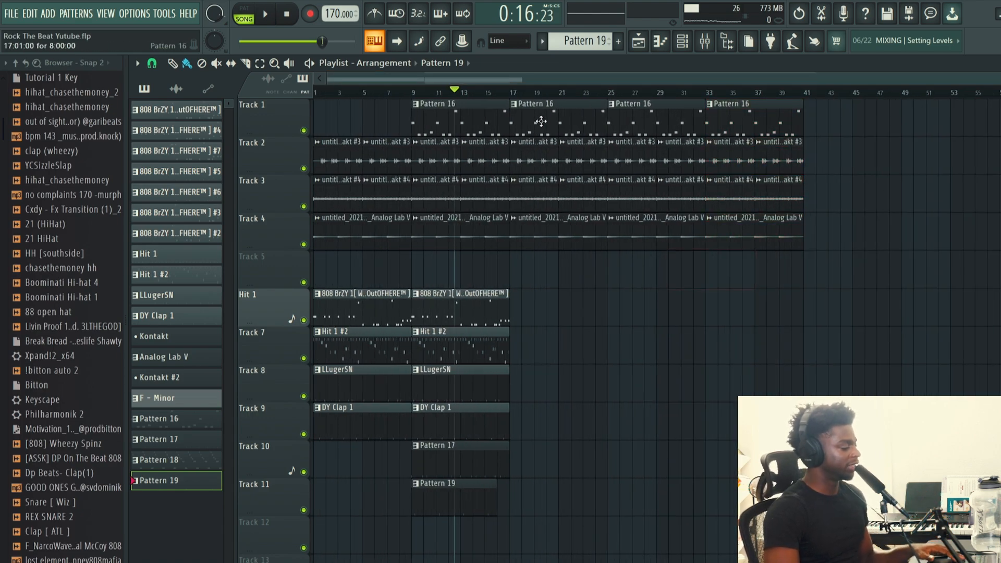
drag(539, 552, 252, 254)
key(ctrl+b)
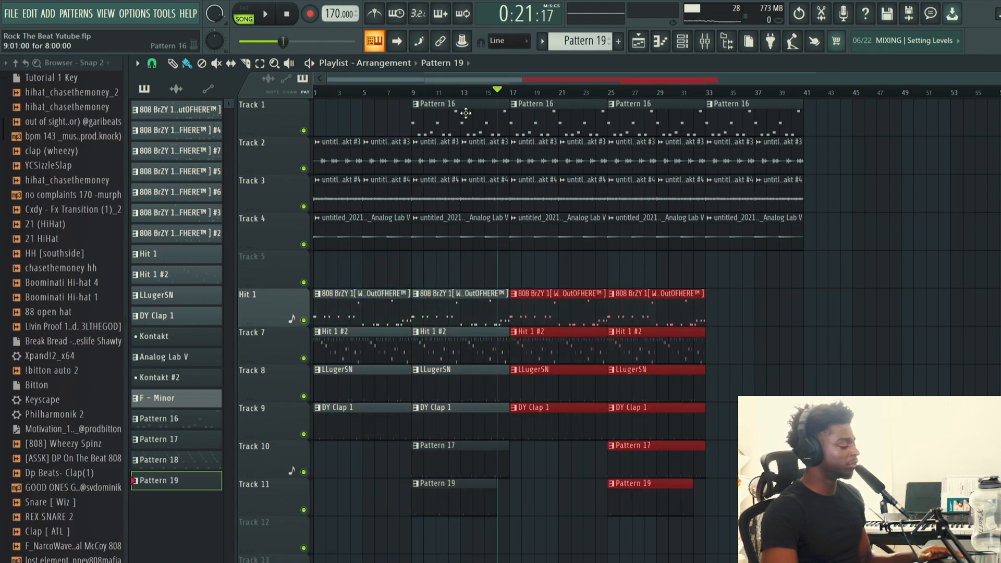
Step: Play the arrangement from around bar 10 and delete the two Kontakt #4 clips in bars 17 to 24 on Track 3
click(487, 92)
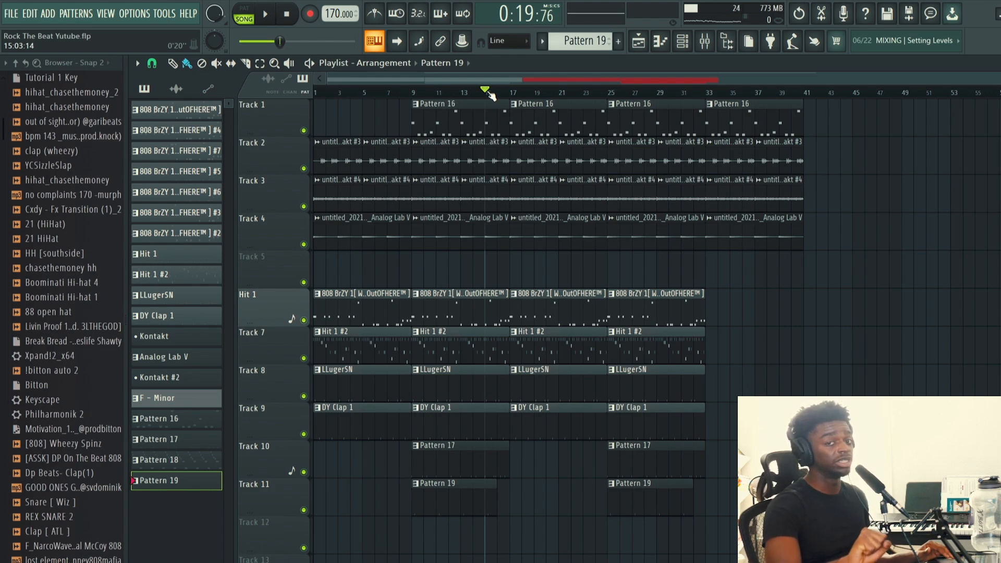
click(428, 92)
key(space)
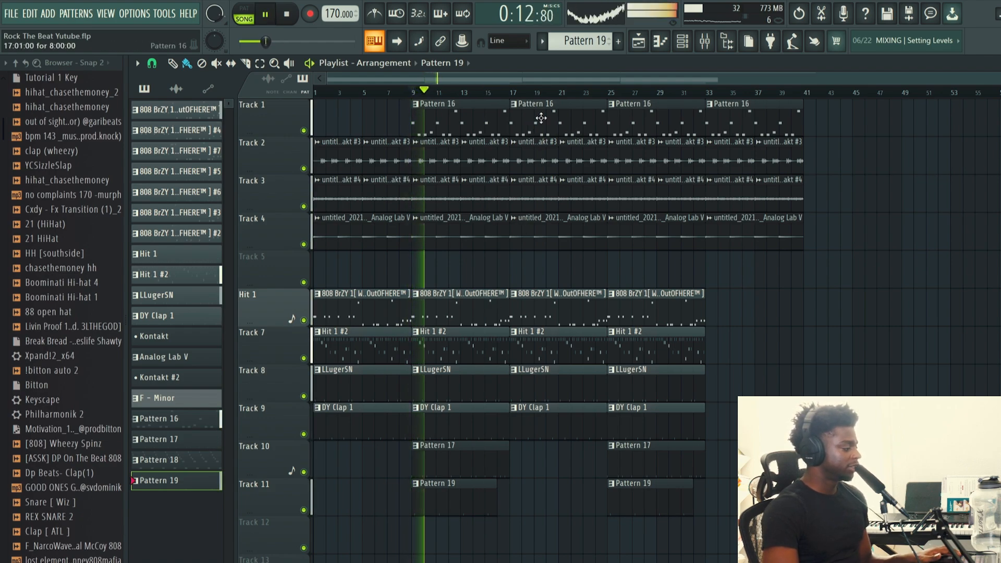
right_click(543, 193)
right_click(581, 194)
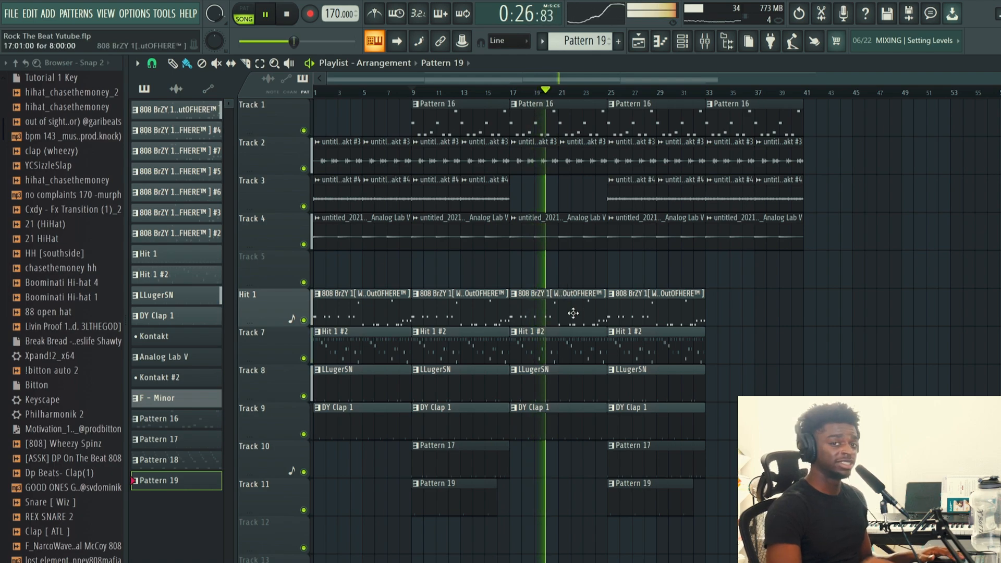
key(space)
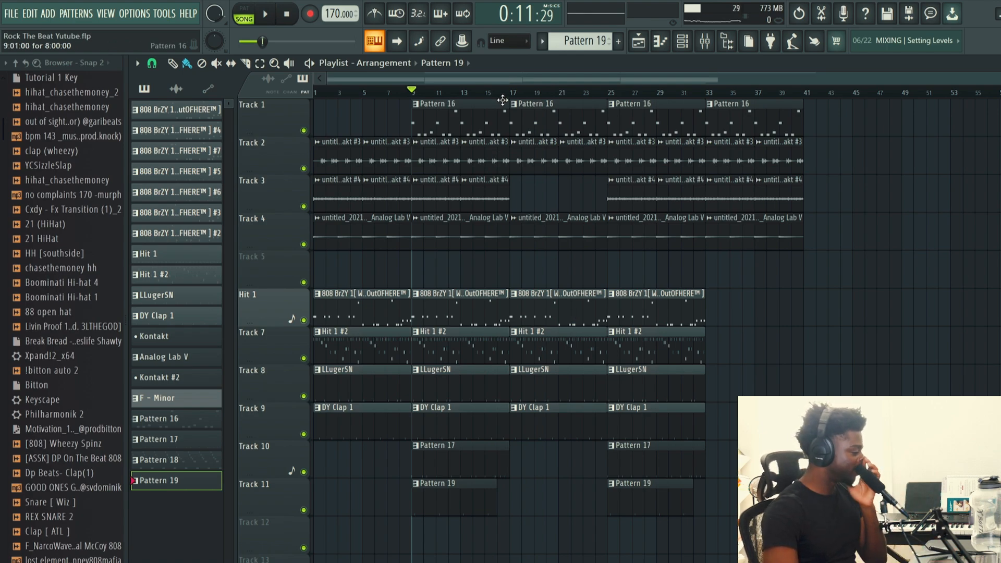
Step: Open the Hit 1 #2 pattern's notes, play them, and replace the A#4 roll at bar 2 and F#4 roll in bar 3 with single C5 hits
double_click(544, 339)
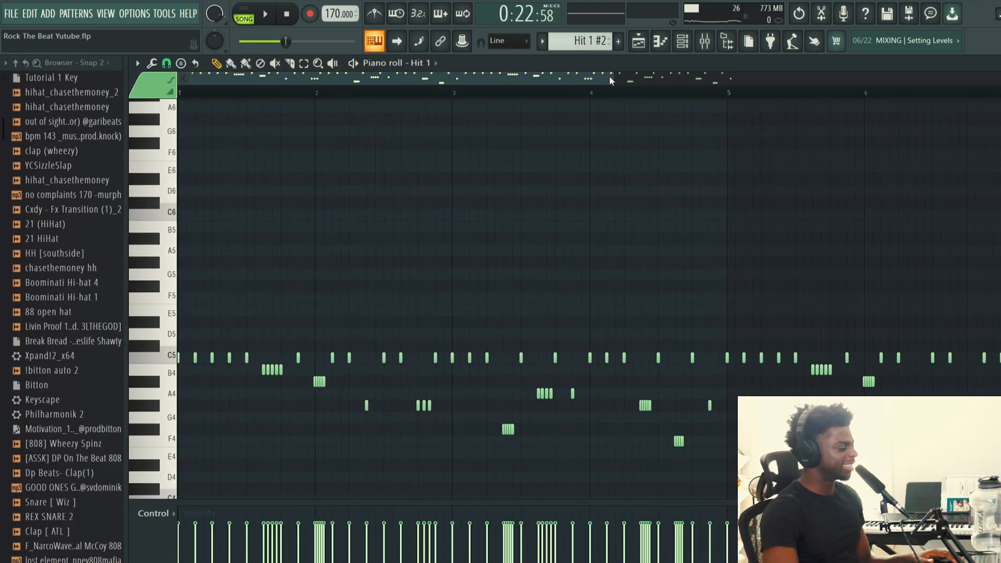
drag(614, 76, 480, 99)
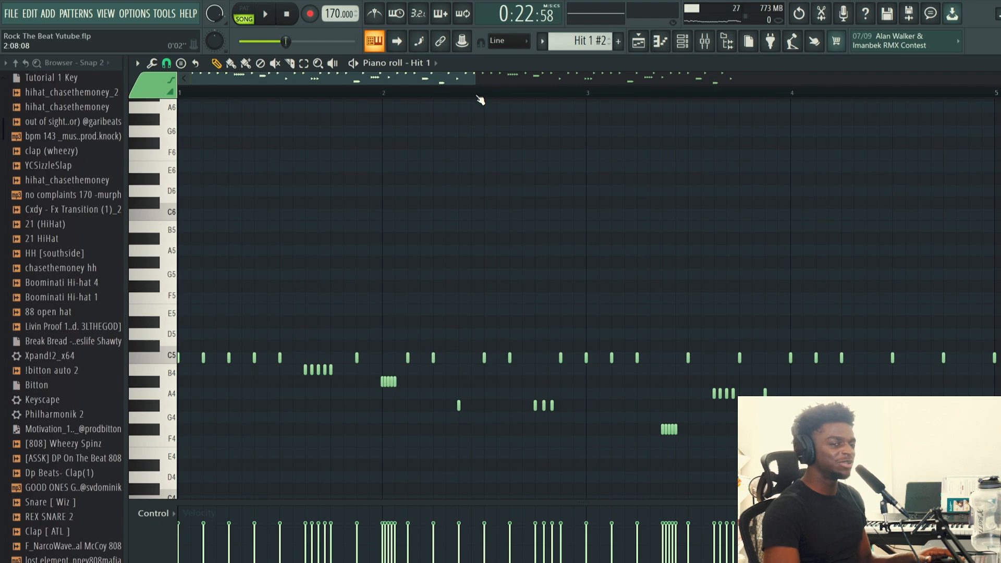
key(space)
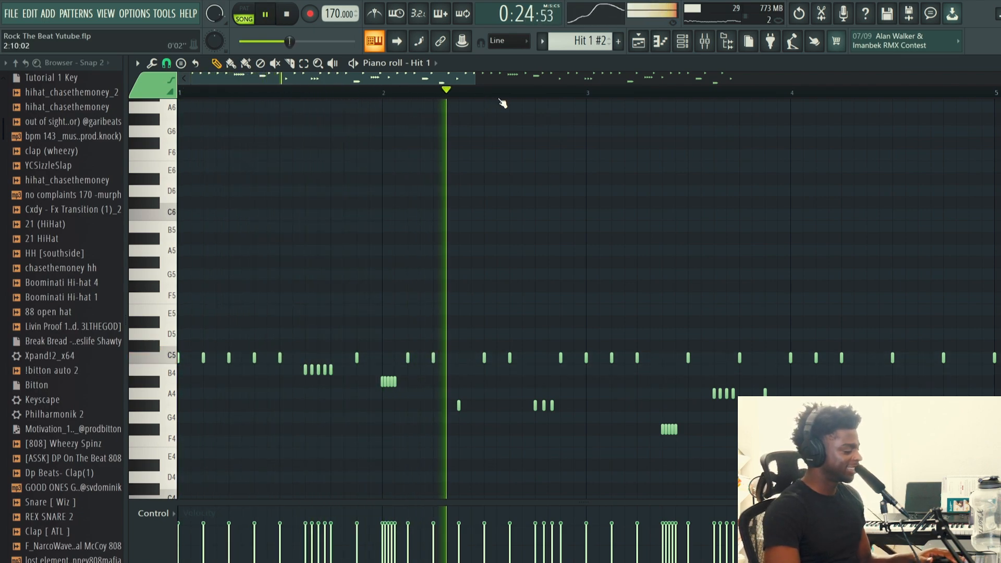
drag(475, 80, 549, 81)
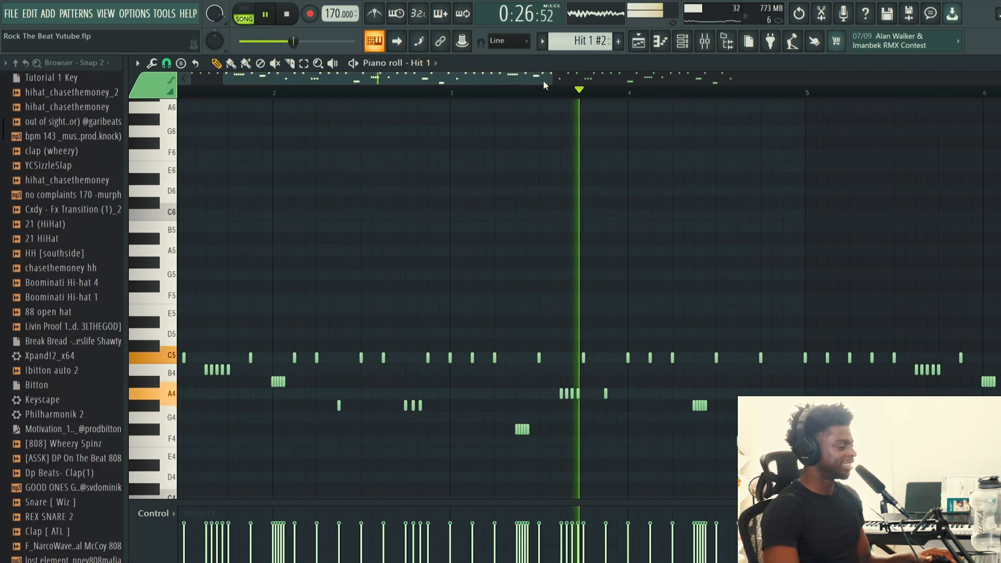
key(space)
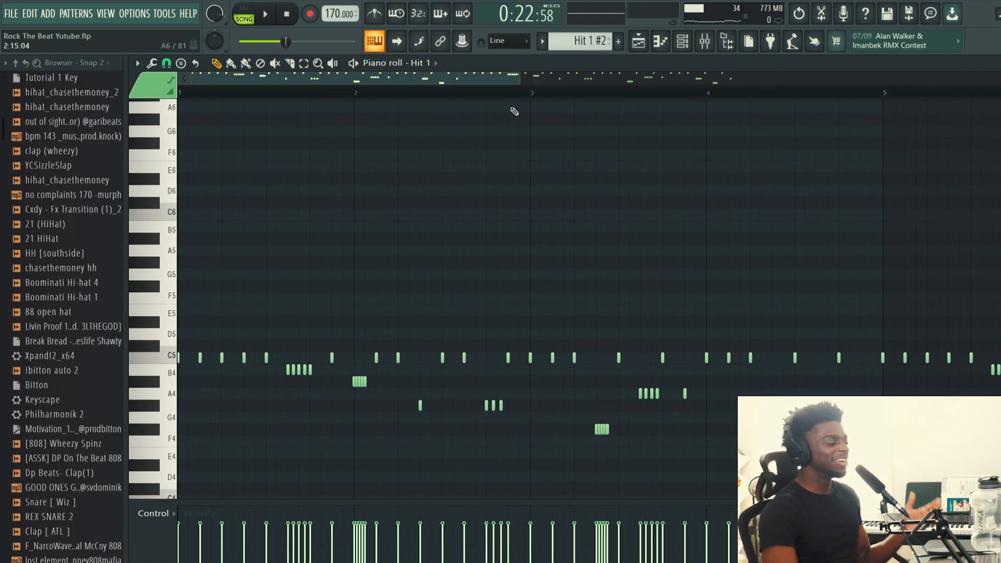
drag(522, 83, 441, 84)
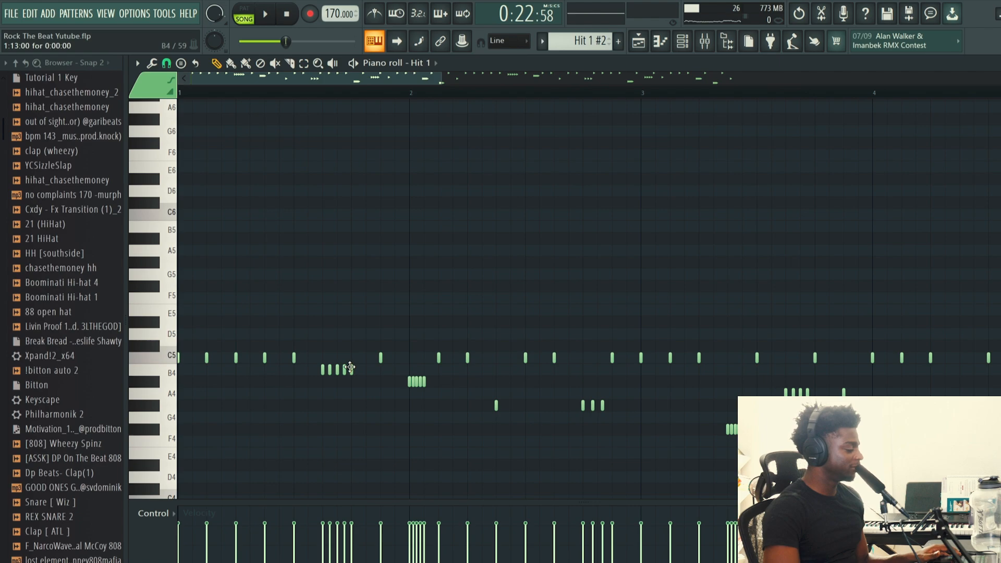
key(space)
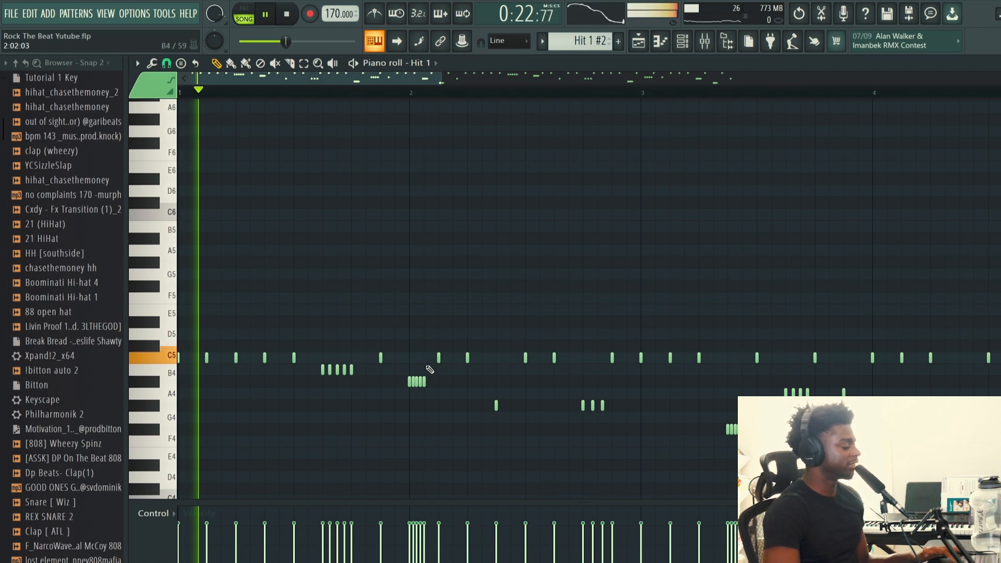
click(410, 359)
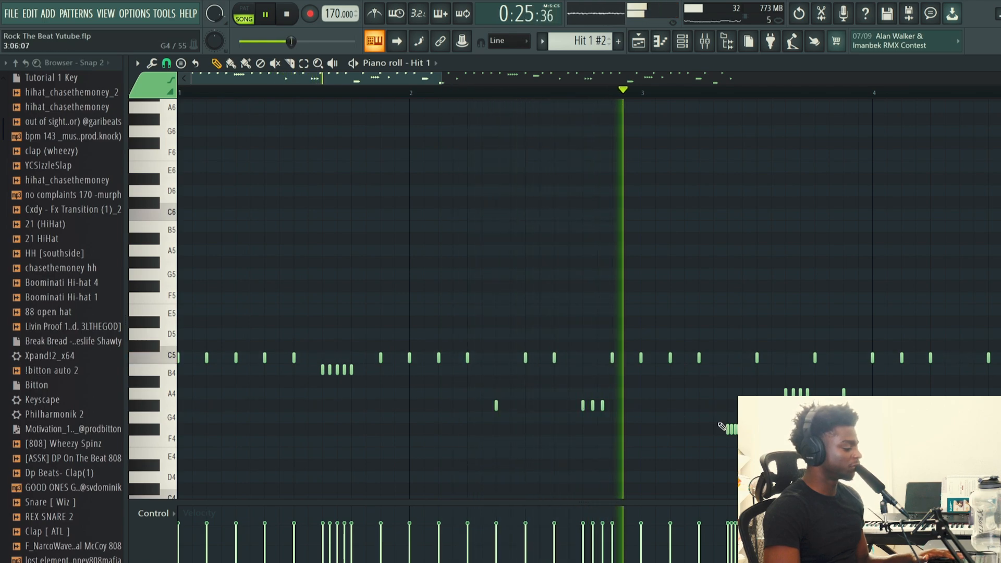
click(727, 358)
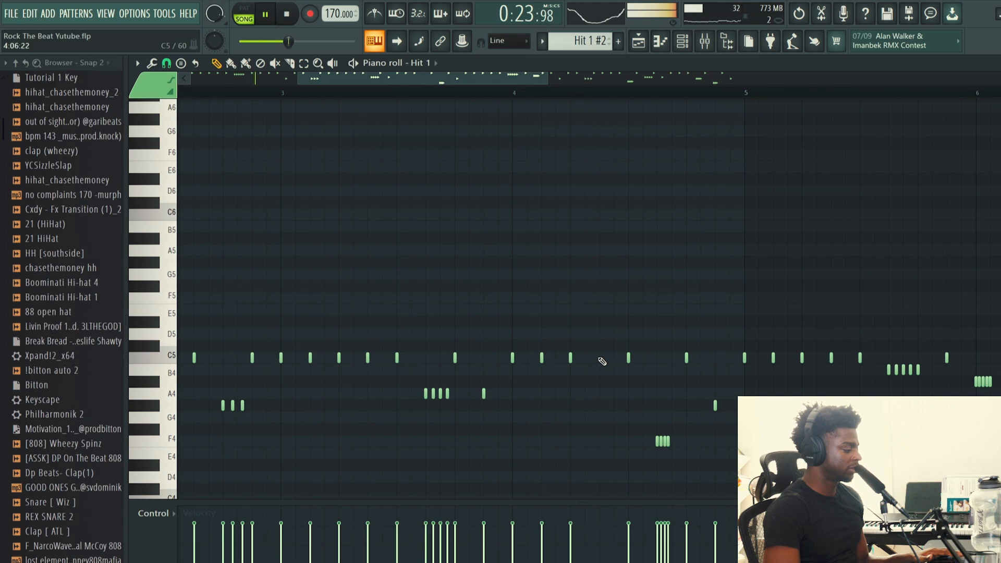
Step: Replace the F4 roll in bar 4 with three G#4 hits spaced using 1/6 beat snap
right_click(662, 441)
click(657, 358)
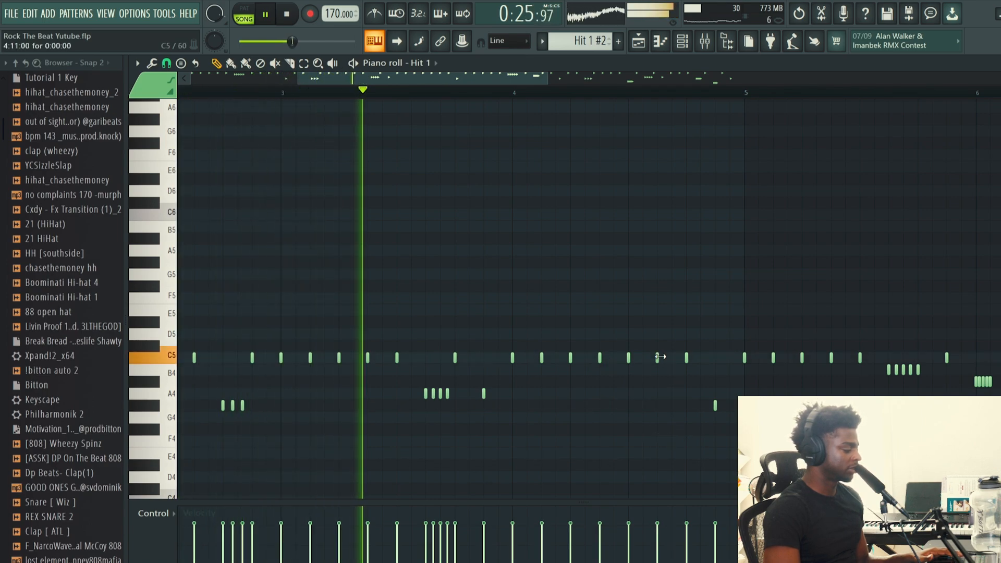
drag(657, 358, 658, 405)
click(671, 405)
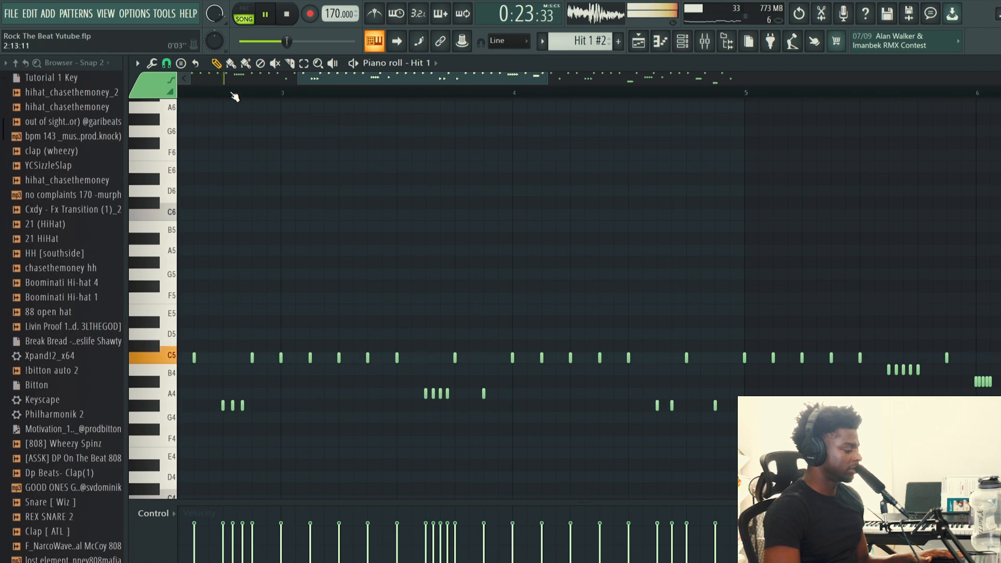
click(167, 63)
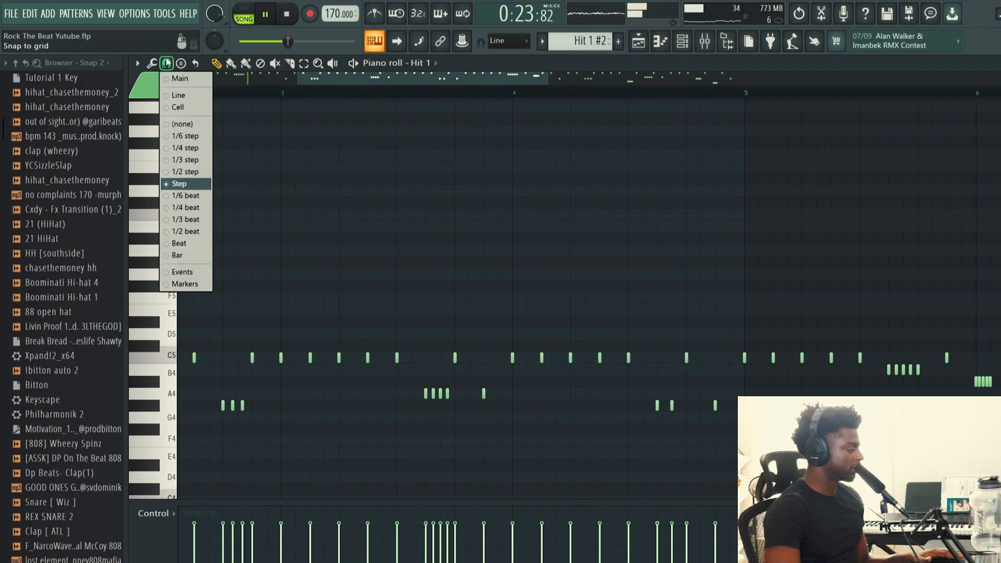
click(175, 198)
right_click(671, 406)
click(667, 407)
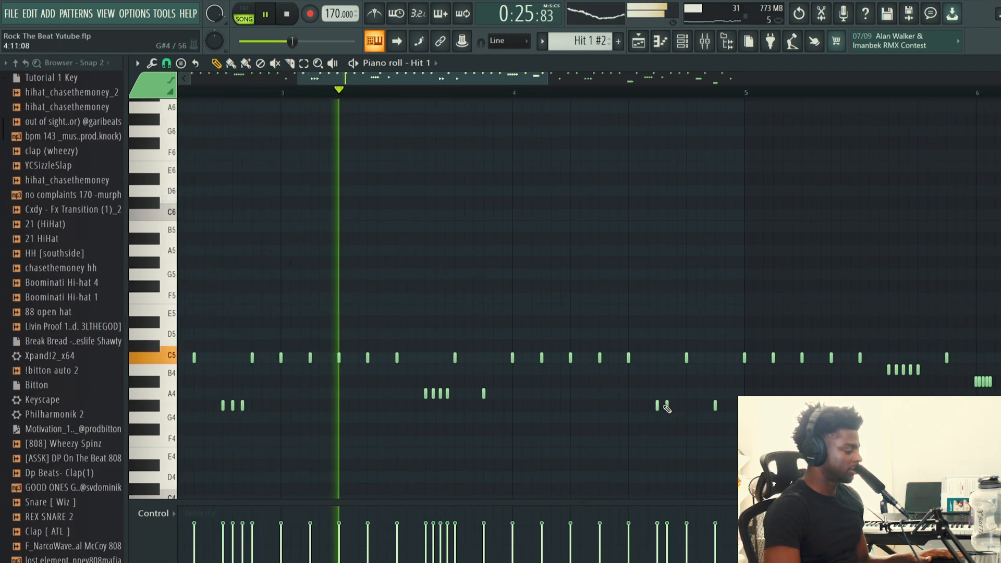
click(676, 407)
Step: Play the hi-hats around bar 4 and delete the three new G#4 hits in the middle of that bar
drag(495, 78, 553, 80)
key(space)
click(324, 92)
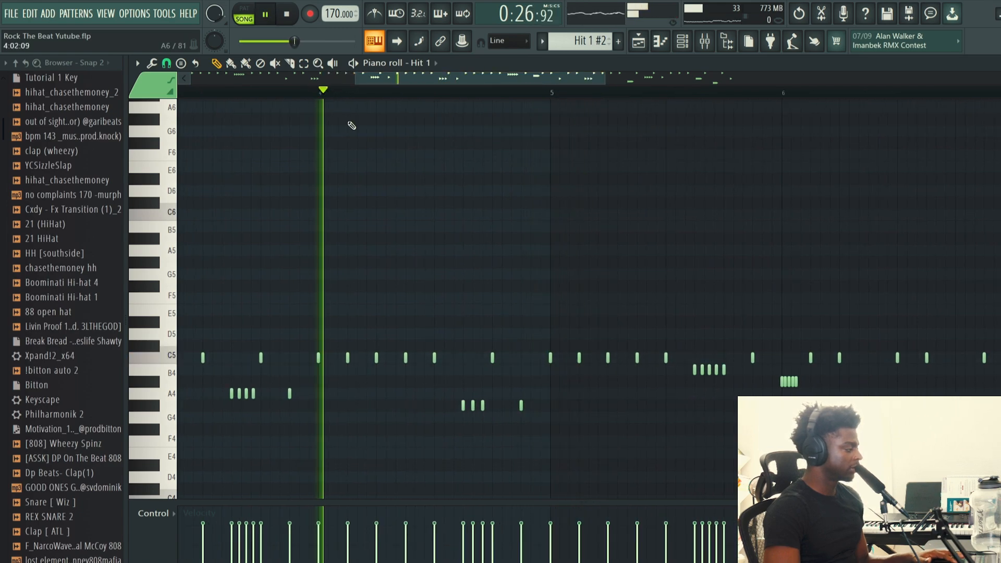
key(space)
right_click(462, 405)
right_click(473, 405)
right_click(482, 405)
Step: Audition the hi-hat pattern from bar 1 through bar 4 to judge where the remaining rolls fall
key(space)
key(space)
key(space)
drag(333, 399, 230, 395)
key(space)
key(space)
drag(410, 78, 237, 78)
click(181, 92)
key(space)
drag(444, 78, 619, 151)
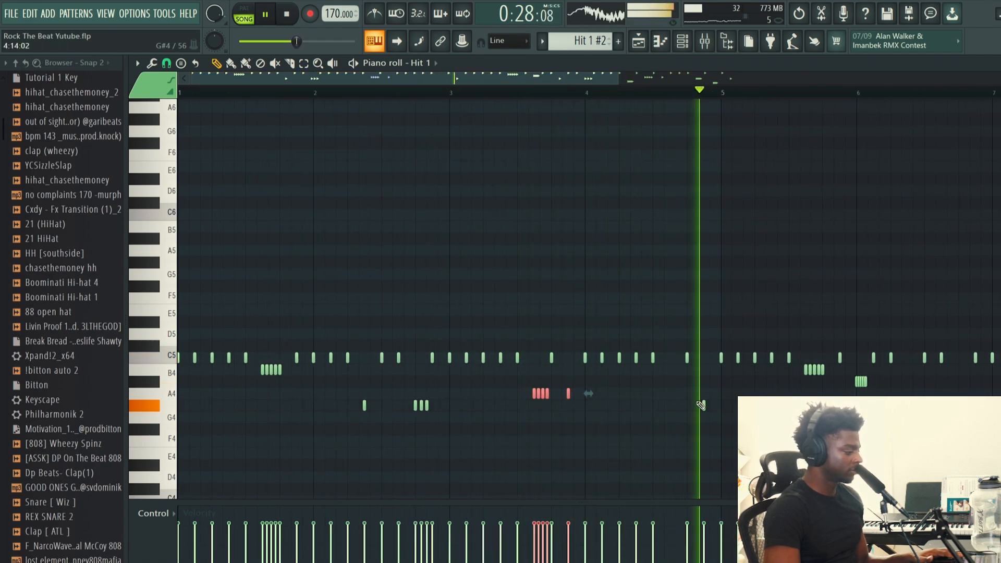
Step: Add a C5 hit in bar 4 and build a three-hit G#4 triplet on the bar's last beat
click(672, 361)
drag(687, 358, 687, 407)
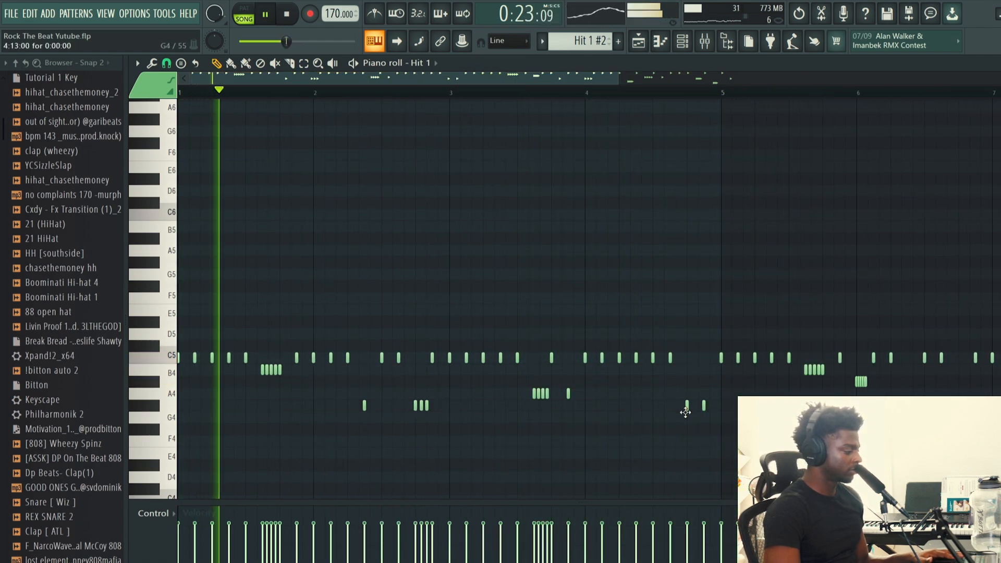
click(692, 408)
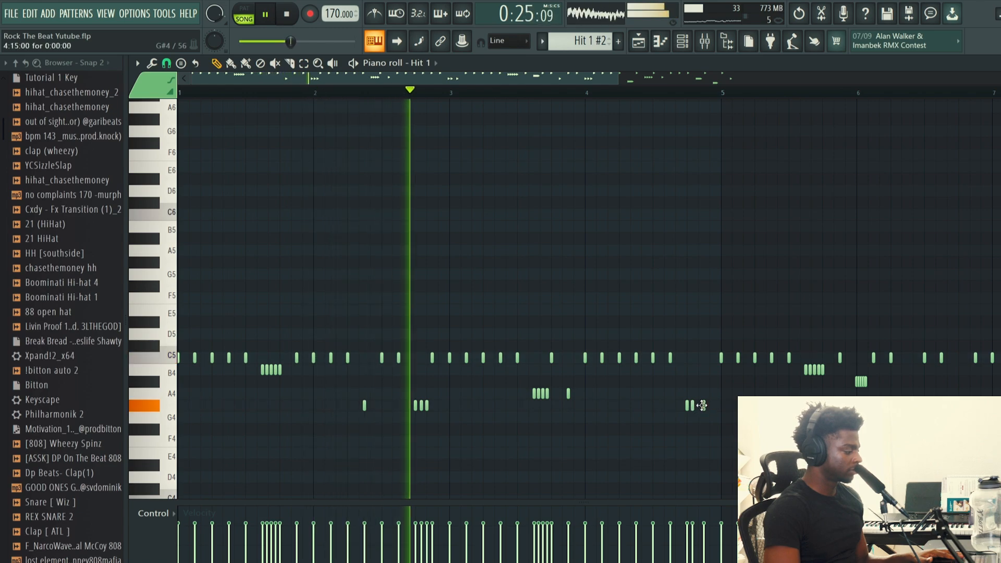
drag(703, 406, 701, 355)
click(698, 406)
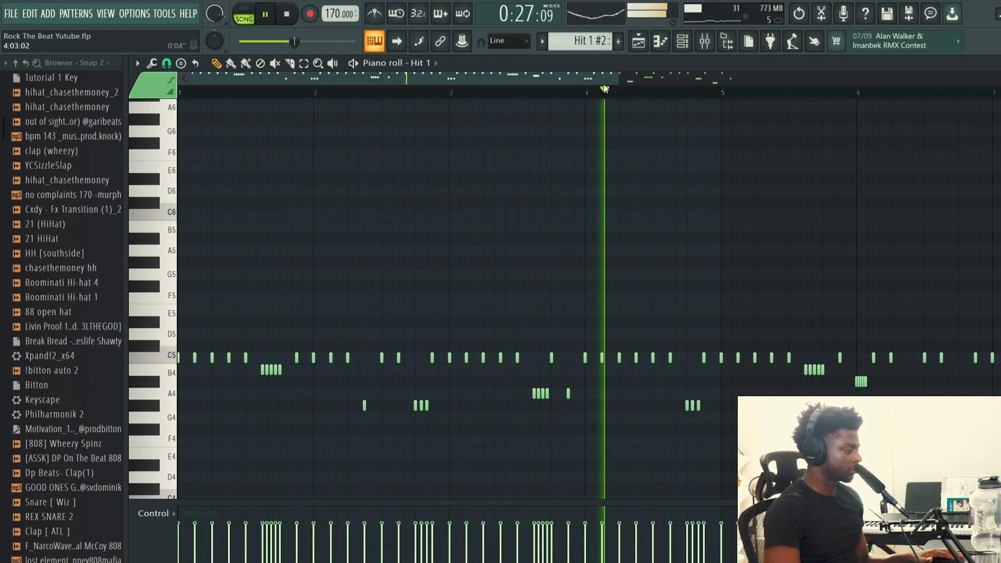
Step: Delete the old hi-hat notes in bars 5 to 8, duplicate the edited first four bars there, and return to the playlist
drag(617, 77, 915, 77)
drag(859, 482, 502, 300)
key(Delete)
right_click(499, 361)
key(space)
drag(531, 434, 175, 326)
key(ctrl+b)
key(ctrl+z)
key(ctrl+b)
mouse_move(493, 358)
mouse_down()
mouse_move(482, 358)
mouse_move(498, 362)
mouse_up()
click(646, 42)
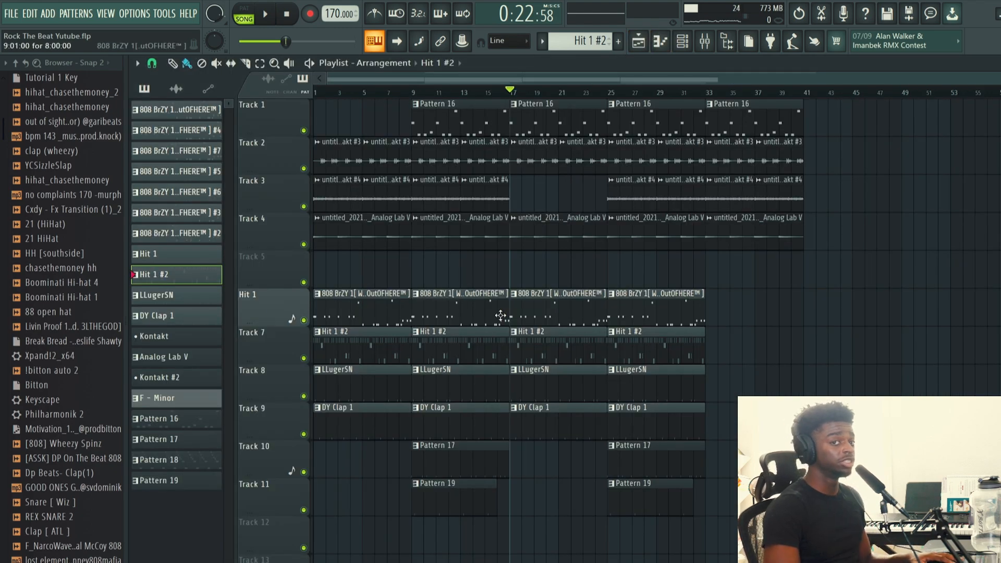
drag(658, 268, 607, 267)
click(625, 269)
right_click(625, 269)
right_click(612, 265)
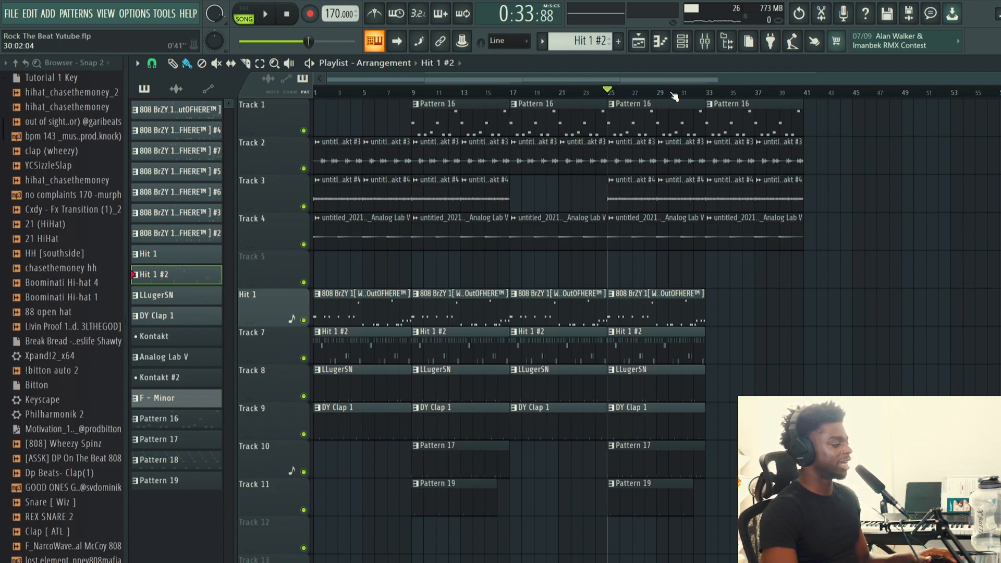
Step: Play from bar 17, then delete the bar 25 to 32 808, drum and percussion clips and the Pattern 16 clip on Track 1
click(498, 94)
key(space)
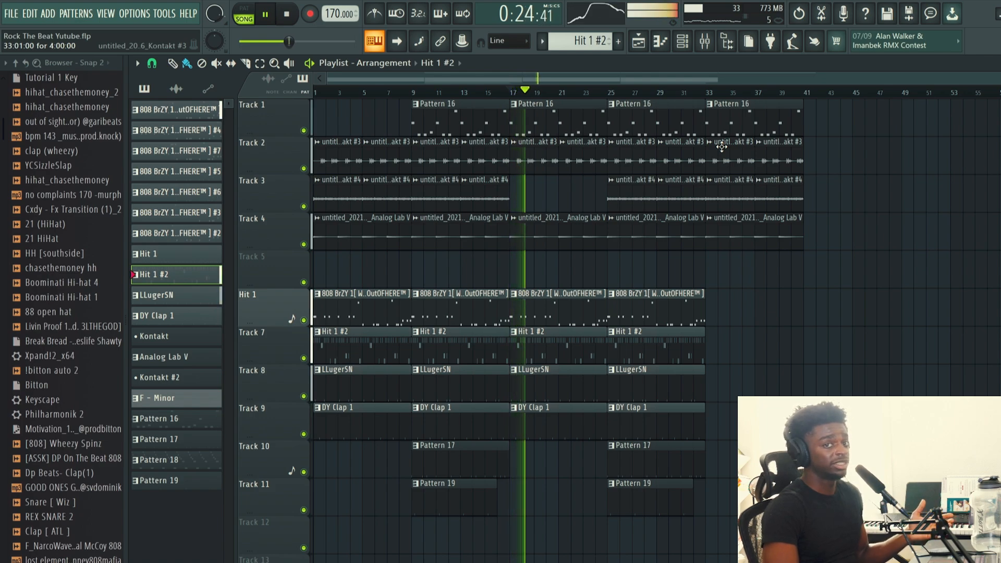
key(space)
click(608, 93)
right_click(654, 312)
right_click(656, 348)
right_click(658, 385)
right_click(658, 422)
right_click(658, 460)
right_click(657, 495)
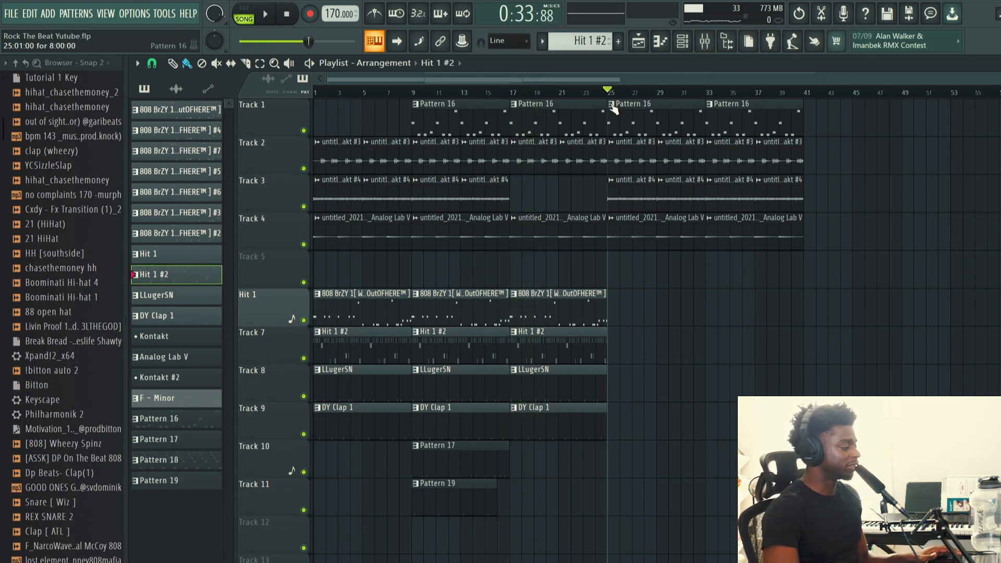
right_click(642, 112)
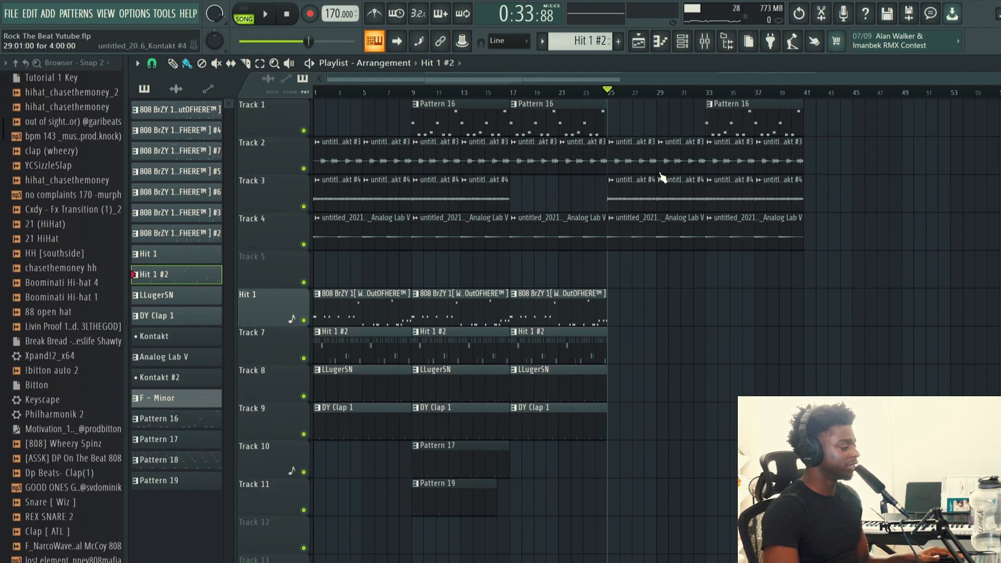
Step: Make the two Kontakt #4 clips on Track 3 and two Kontakt #3 clips on Track 2 in bars 25 to 32 unique
click(612, 181)
click(642, 275)
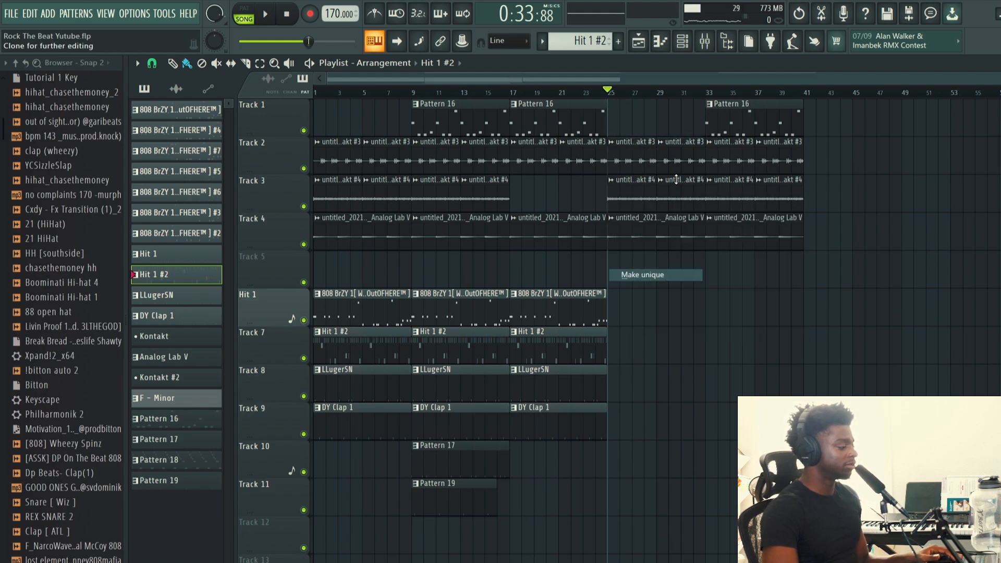
click(657, 181)
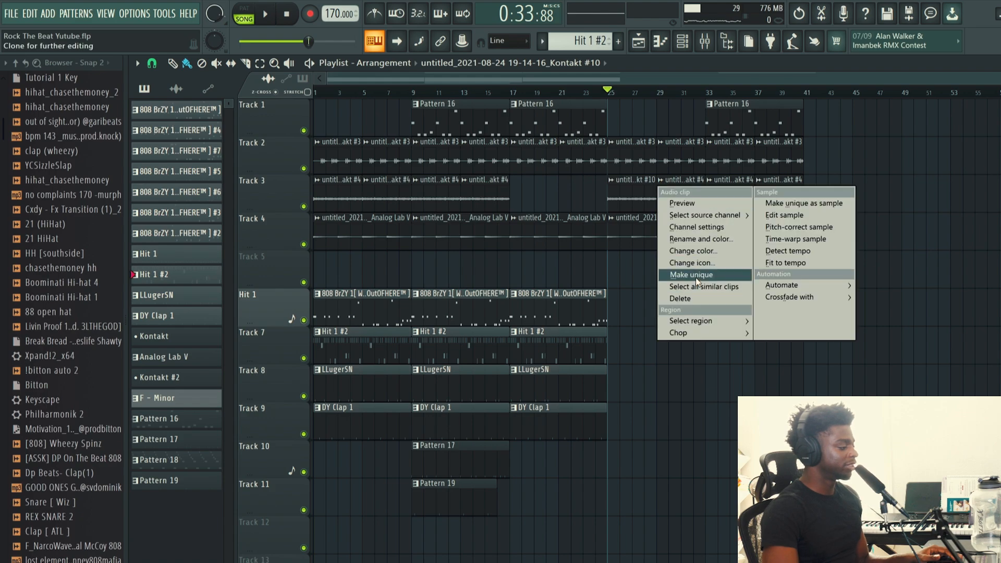
click(678, 274)
click(614, 143)
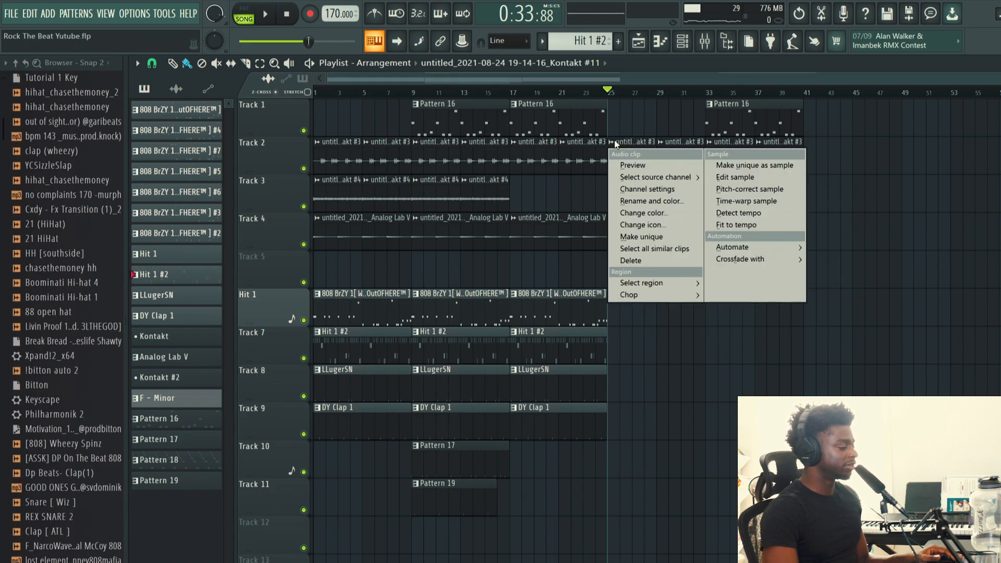
click(649, 237)
click(661, 142)
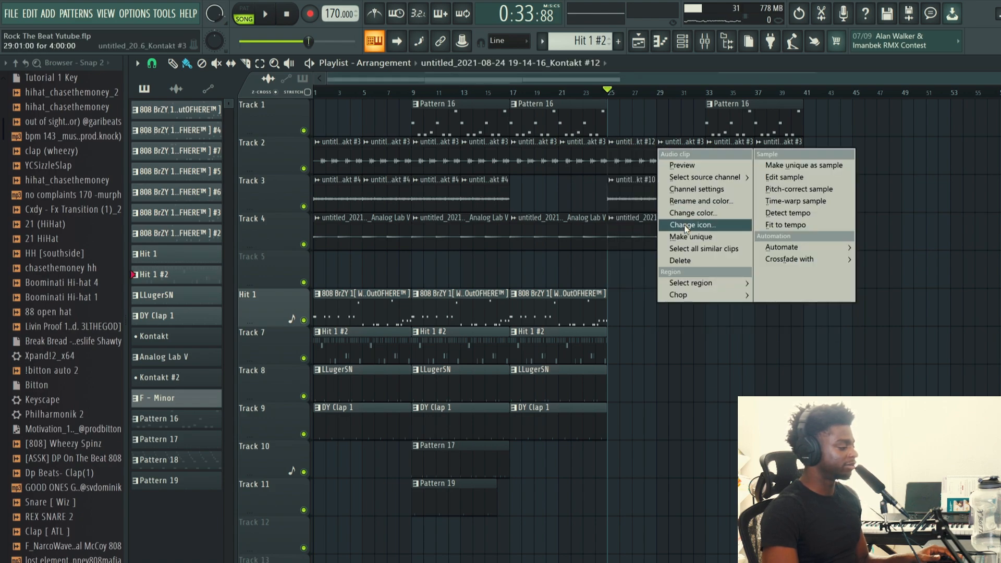
click(682, 237)
Step: Raise the time-stretching pitch of both unique Track 2 clips and the first unique Track 3 clip in bars 25 to 32
double_click(628, 152)
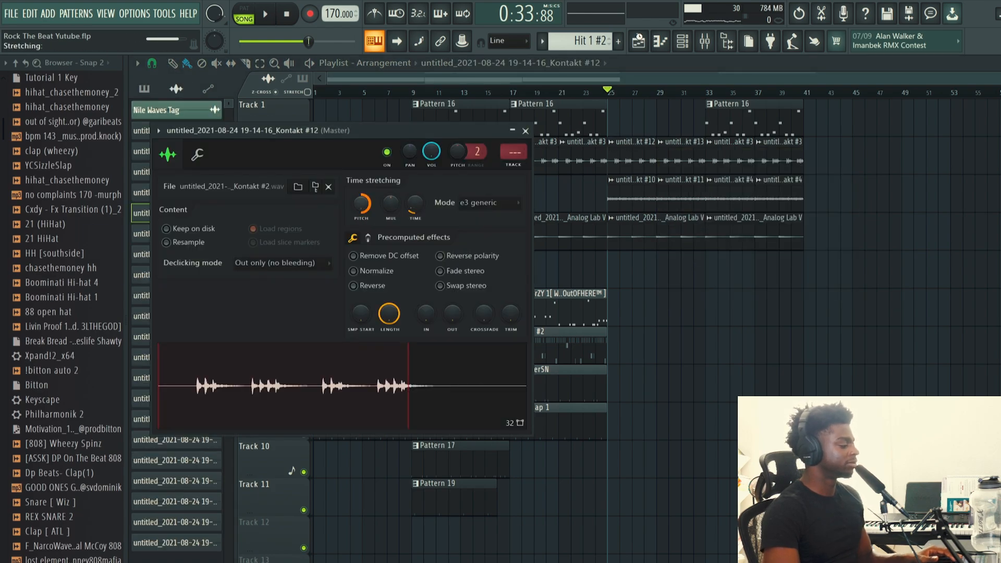
double_click(688, 165)
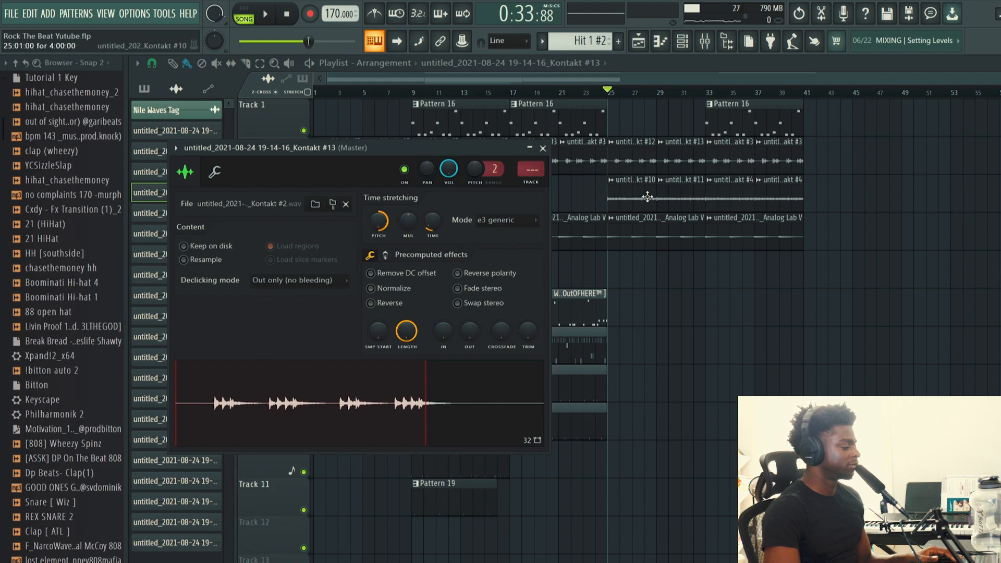
double_click(647, 197)
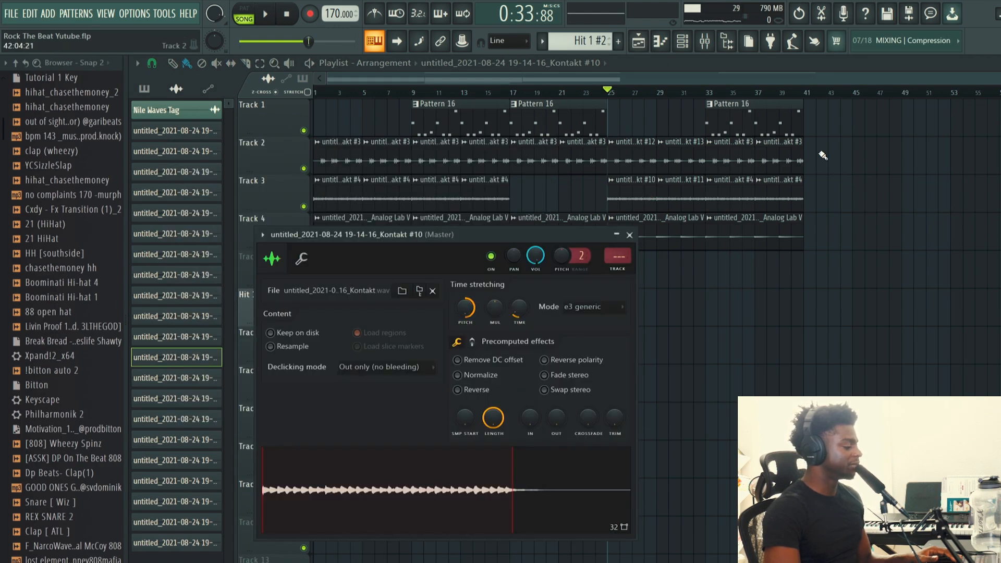
Step: Replace the bar 29 clips on Tracks 2 and 3 with copies of the pitched clips from bar 25
double_click(677, 195)
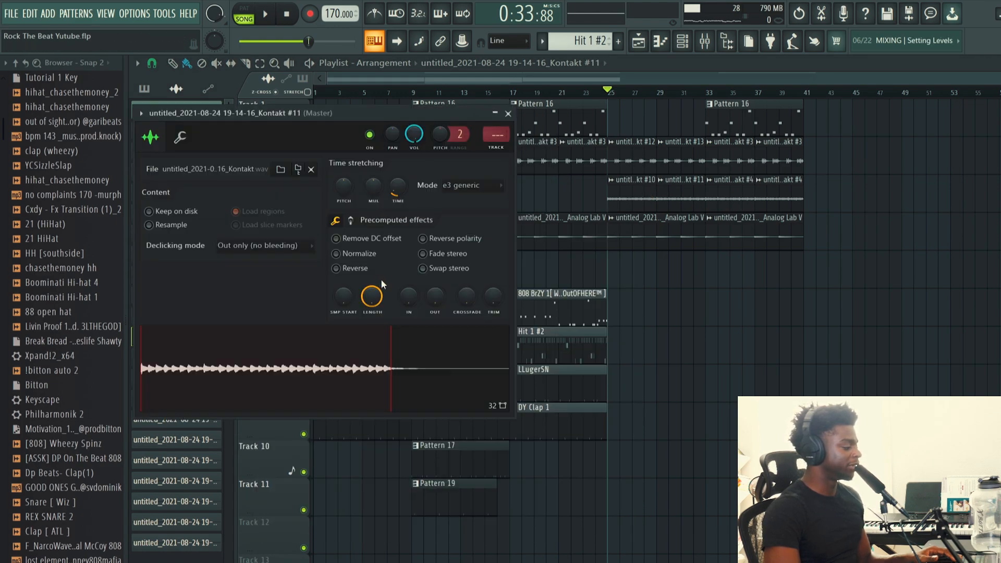
click(720, 197)
right_click(677, 196)
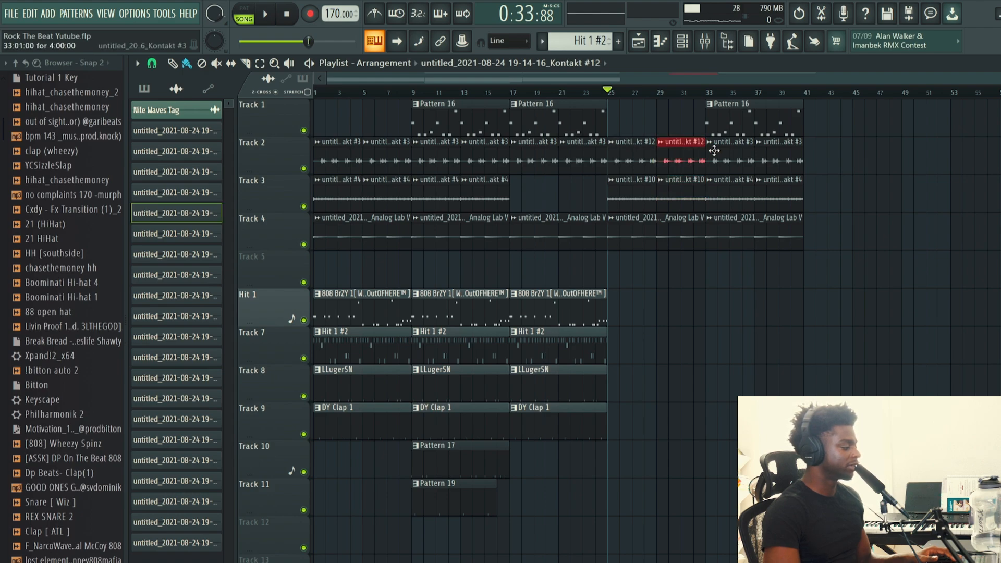
Step: Play from bar 25 and delete the Pattern 16 clip and both Kontakt #3 clips in bars 33 to 40 on Tracks 1 and 2
double_click(729, 145)
key(space)
click(700, 70)
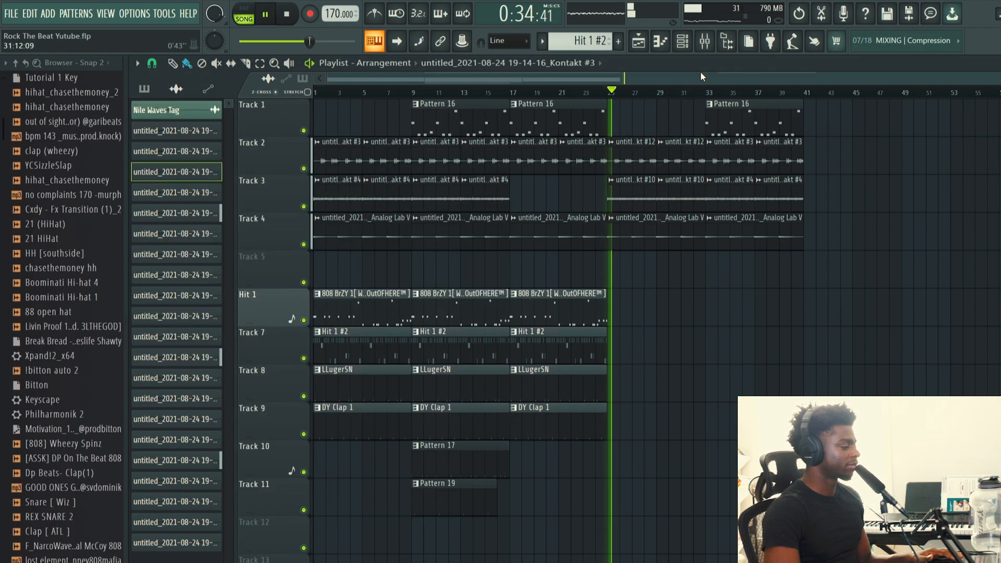
right_click(737, 127)
right_click(739, 152)
right_click(769, 159)
Step: Replace the two Track 3 clips in bars 33 to 40 with fresh copies of the original Kontakt #4 clip
right_click(770, 183)
right_click(752, 190)
click(346, 189)
click(730, 187)
drag(747, 189, 723, 190)
double_click(728, 190)
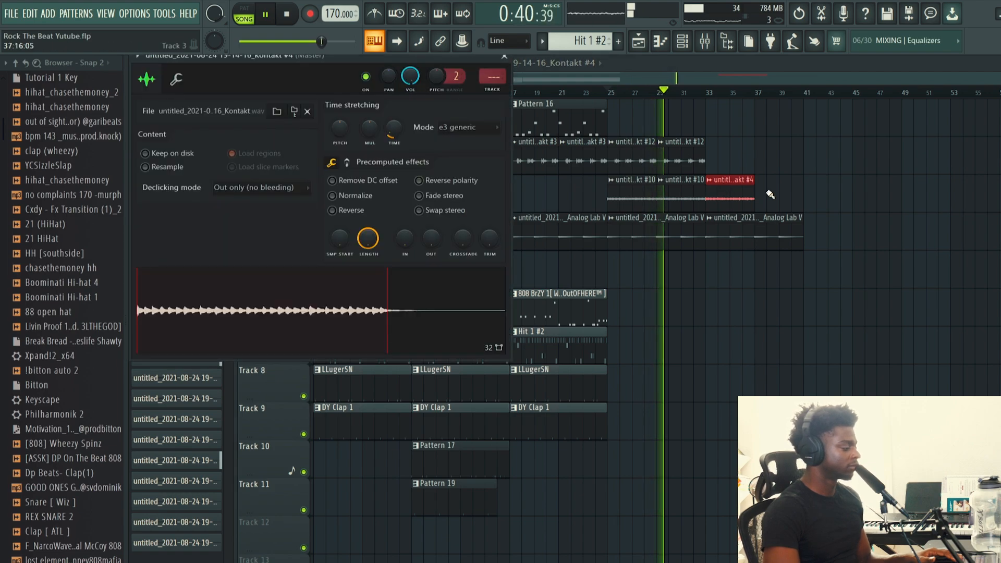
click(771, 193)
drag(789, 191, 784, 191)
click(808, 274)
right_click(808, 273)
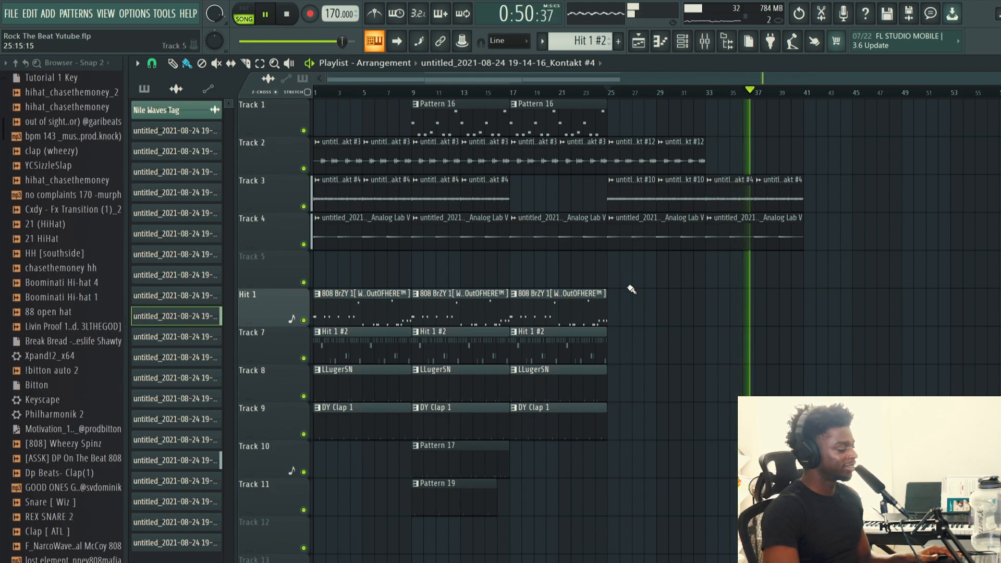
Step: Duplicate the drum clips of bars 9 to 24, from the Hit 1 track down to Track 11, into bars 25 to 40 and preview them
key(space)
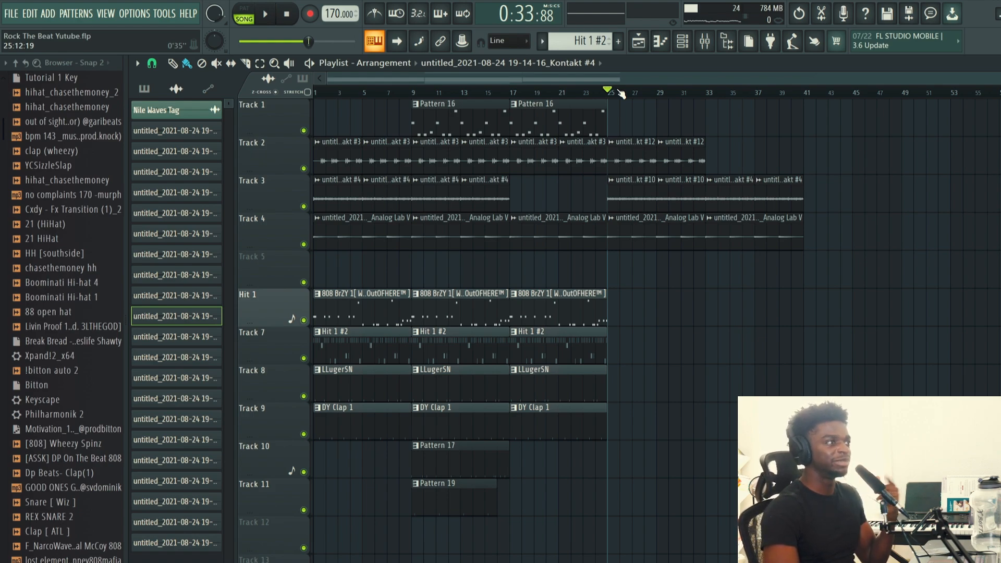
drag(711, 554, 443, 291)
key(ctrl+b)
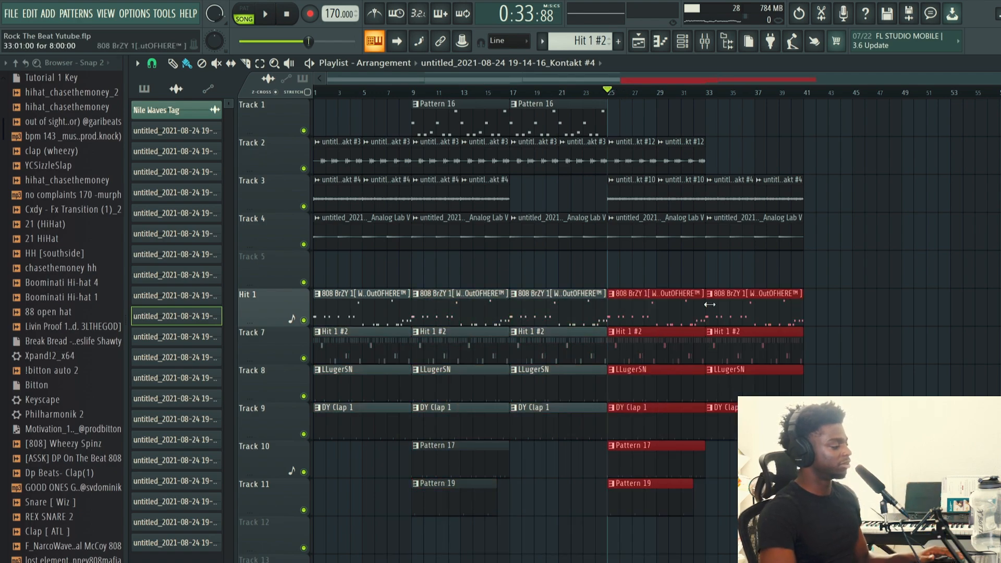
key(space)
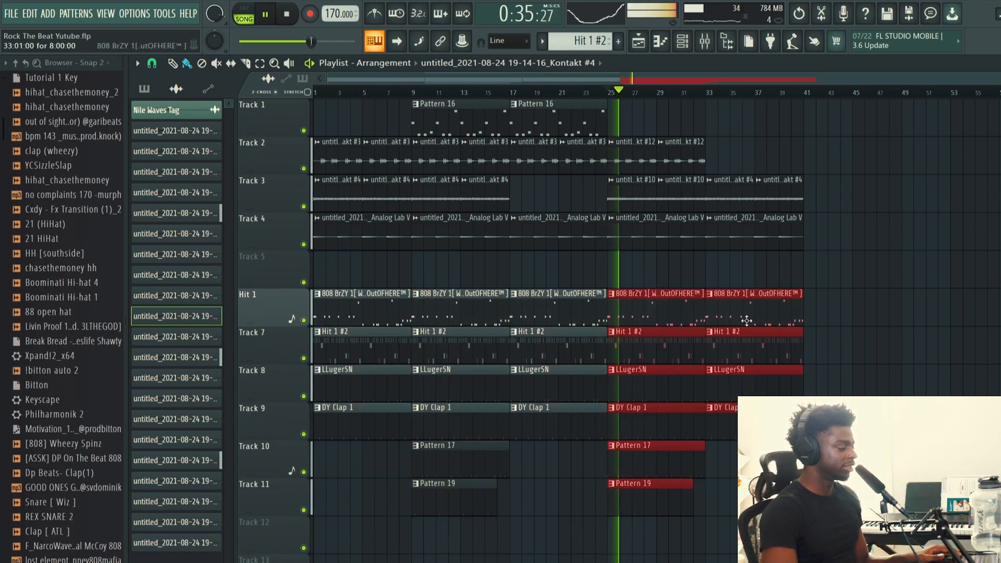
key(space)
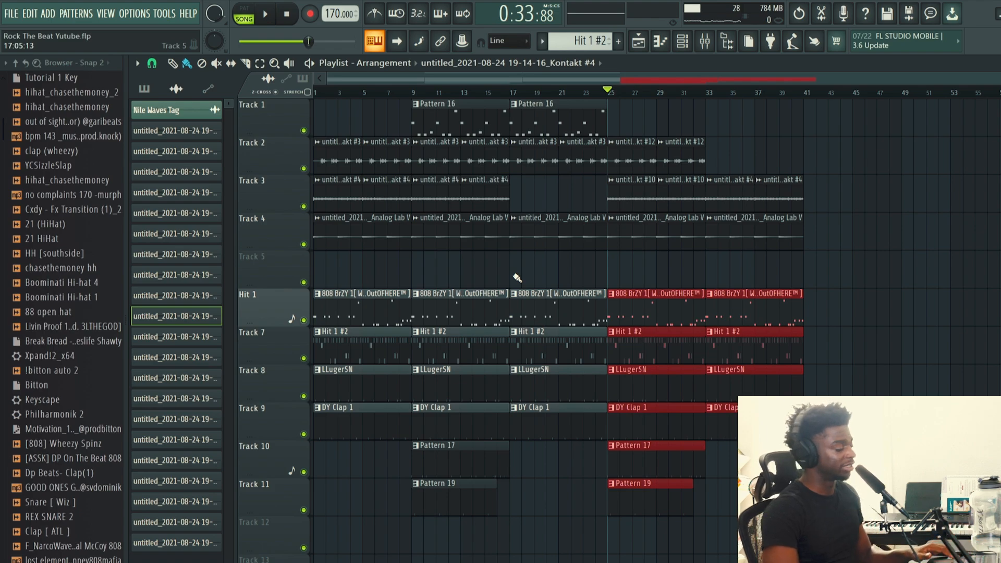
key(space)
key(space)
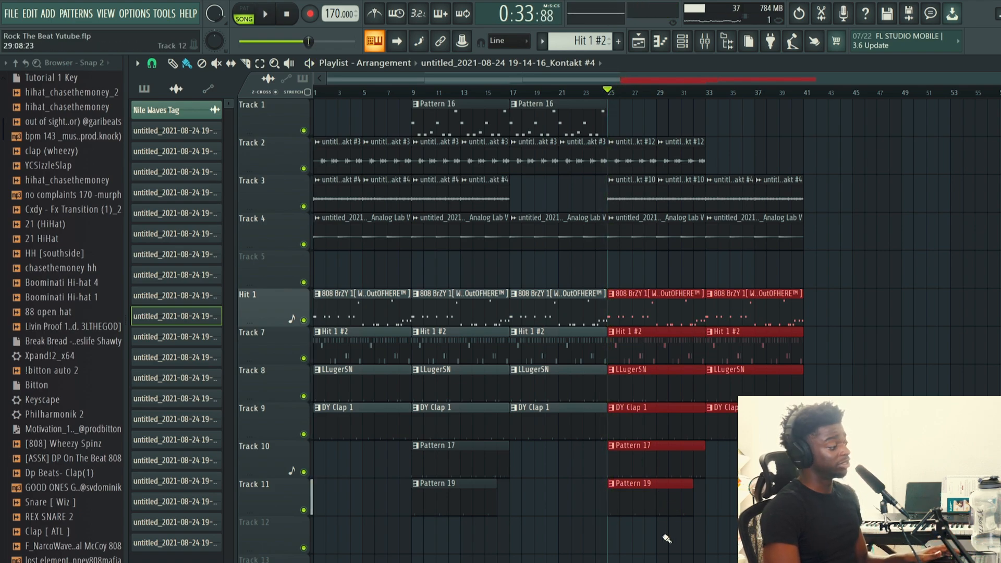
Step: Move the Pattern 17 and Pattern 19 clips from bar 25 to bar 17, and trim the remaining bar 25 drum clips to start at bar 27
drag(666, 539, 683, 433)
drag(600, 466, 561, 464)
click(495, 93)
key(space)
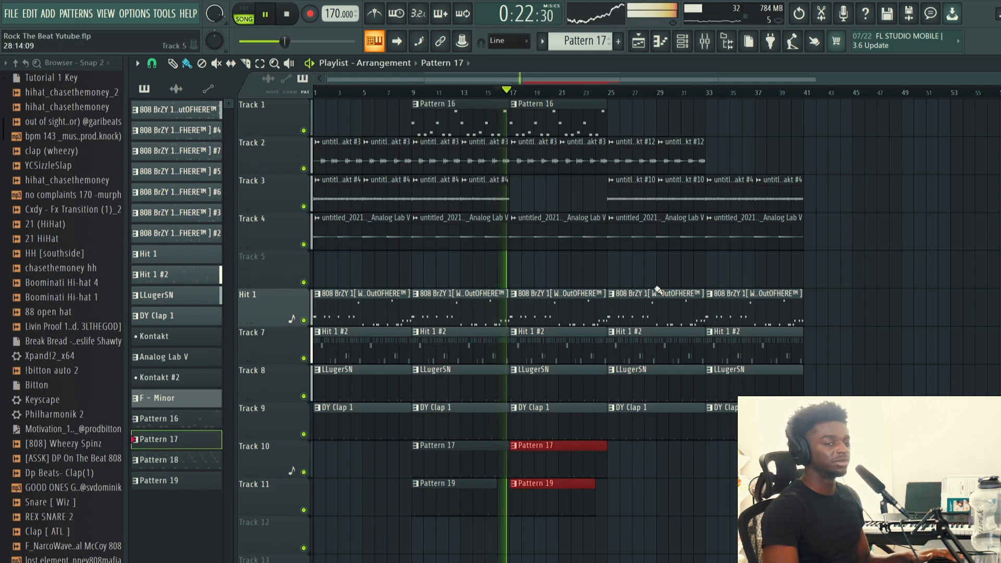
key(space)
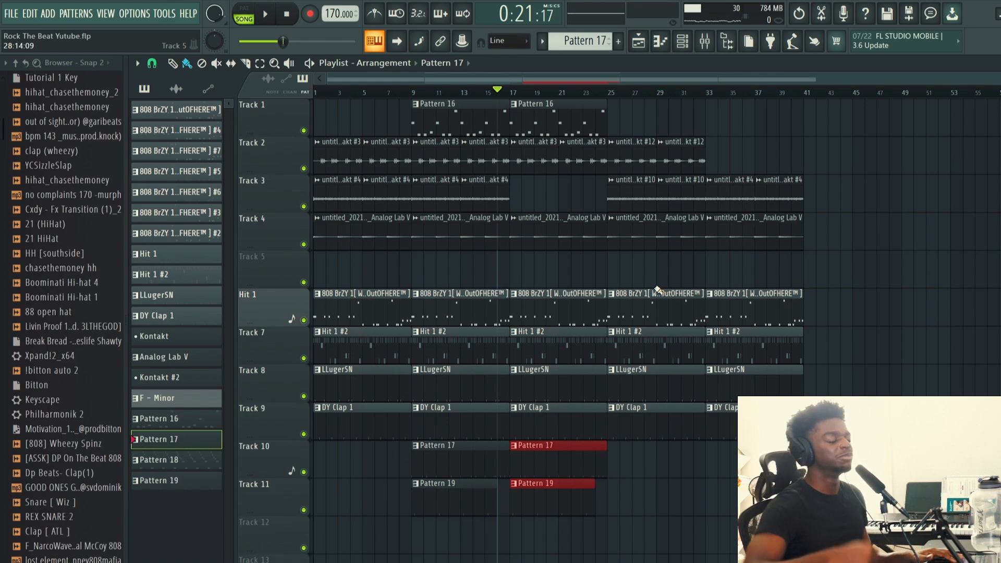
key(space)
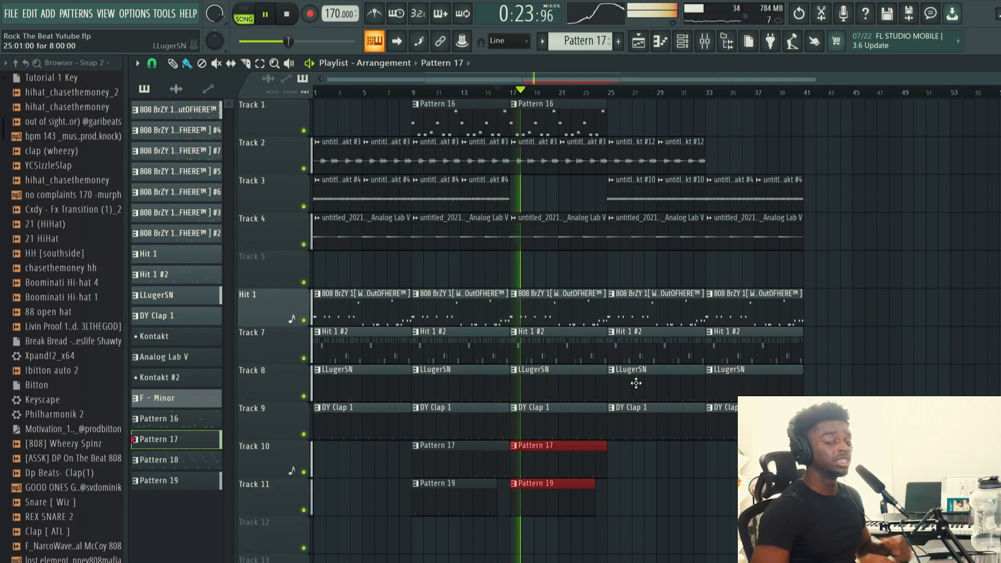
drag(645, 451, 639, 307)
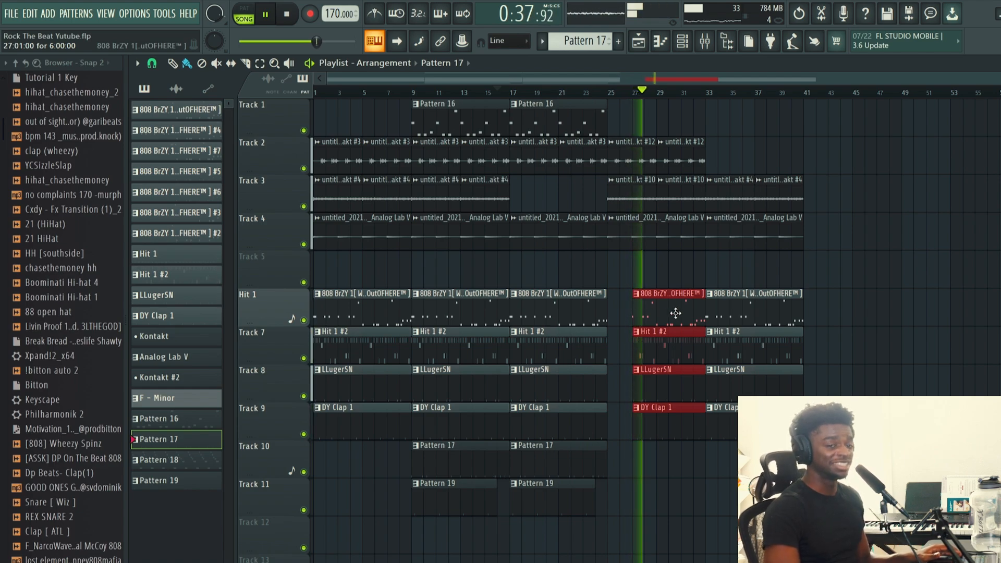
Step: Copy the Pattern 17 and Pattern 19 clips to bar 33, and shorten the clips there on Tracks 7 to 11 to end at bar 40
drag(456, 527, 859, 460)
click(742, 420)
right_click(742, 420)
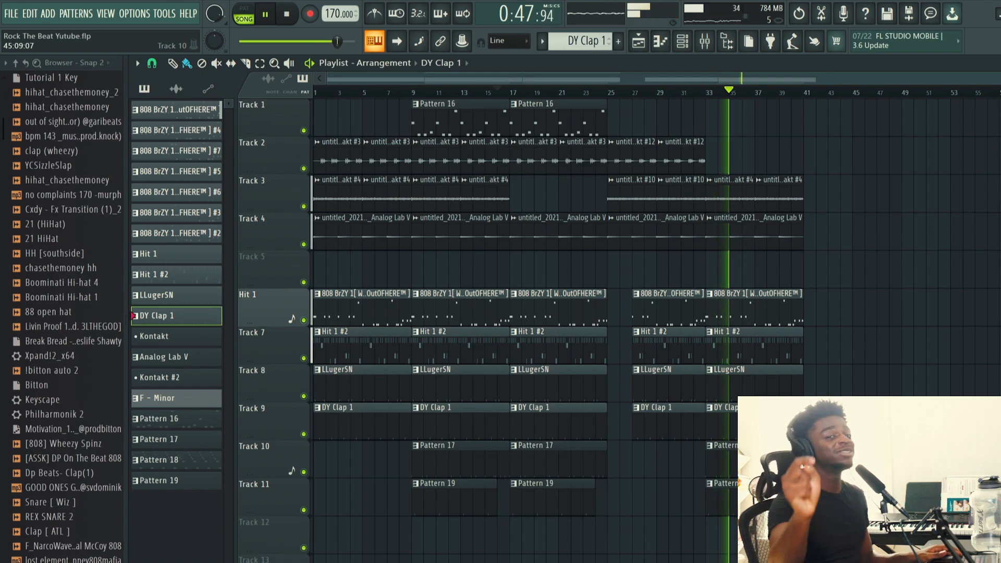
drag(860, 459, 800, 347)
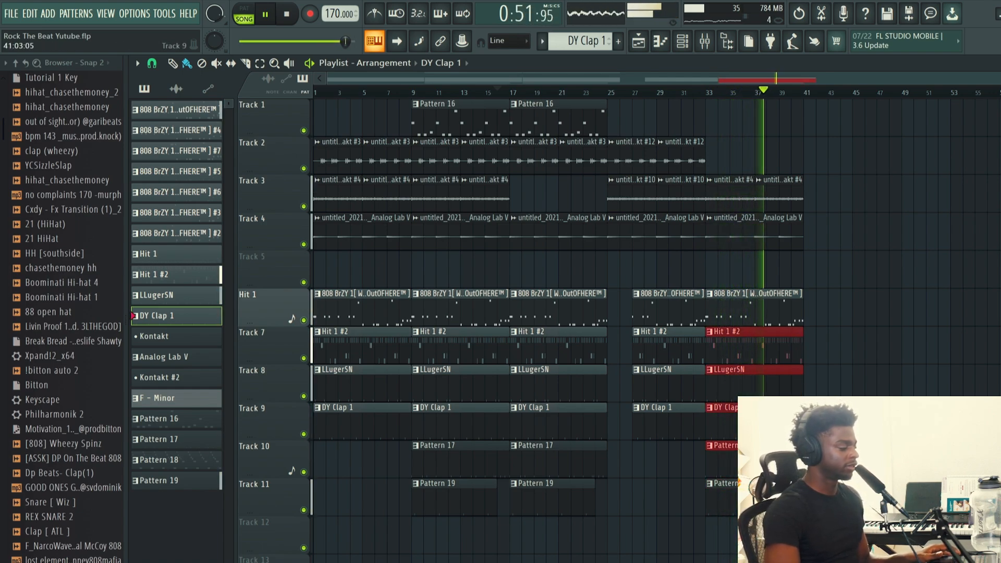
drag(800, 343, 788, 344)
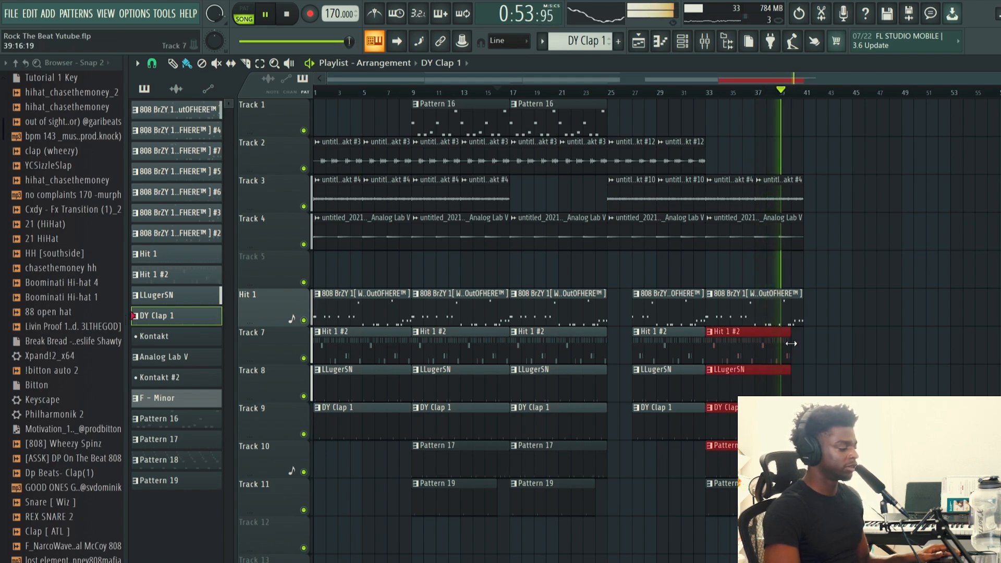
Step: Shift the whole arrangement eight bars later to start at bar 9, and play it from bar 41
drag(850, 552, 314, 98)
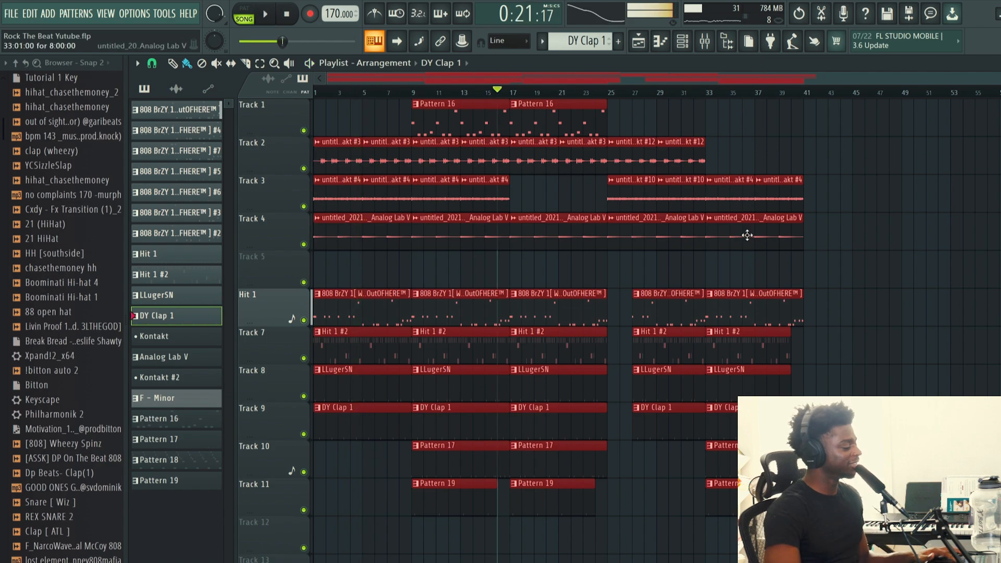
drag(905, 501, 4, 19)
drag(349, 143, 443, 150)
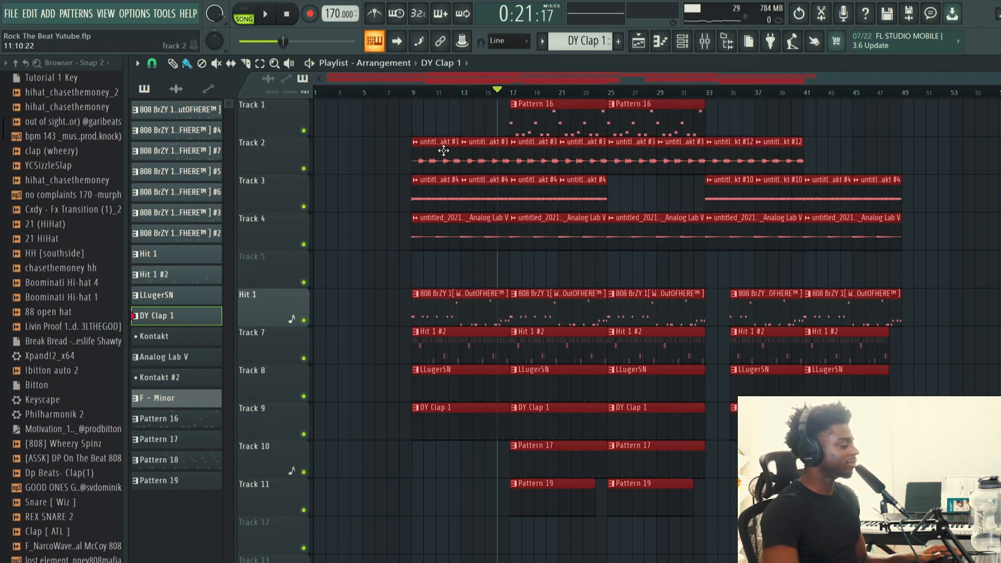
double_click(416, 92)
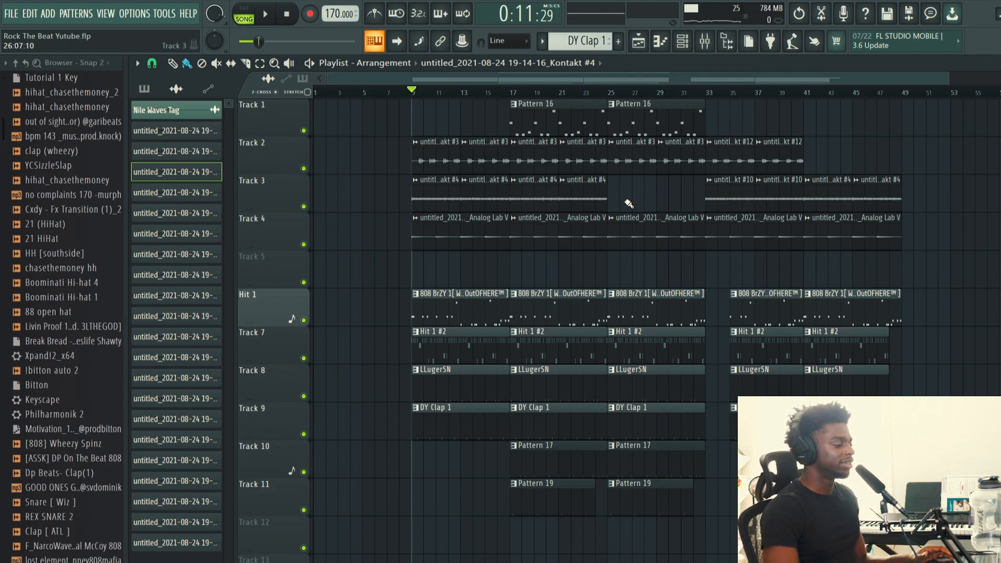
click(808, 94)
key(space)
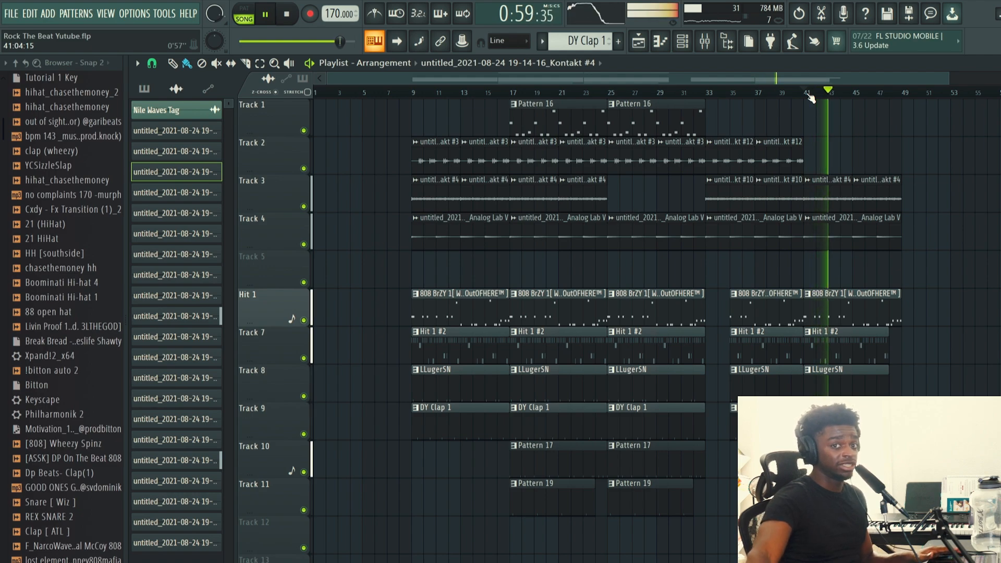
key(space)
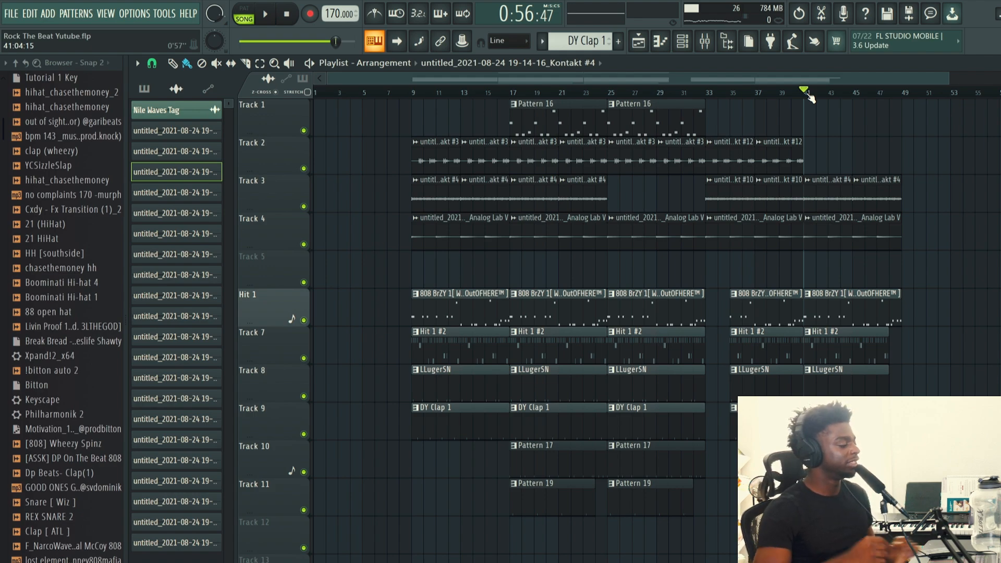
Step: Copy the melody clips of bars 9 to 16 on Tracks 2, 3 and 4 into bars 1 to 8 as an intro
drag(485, 274, 403, 125)
key(ctrl+b)
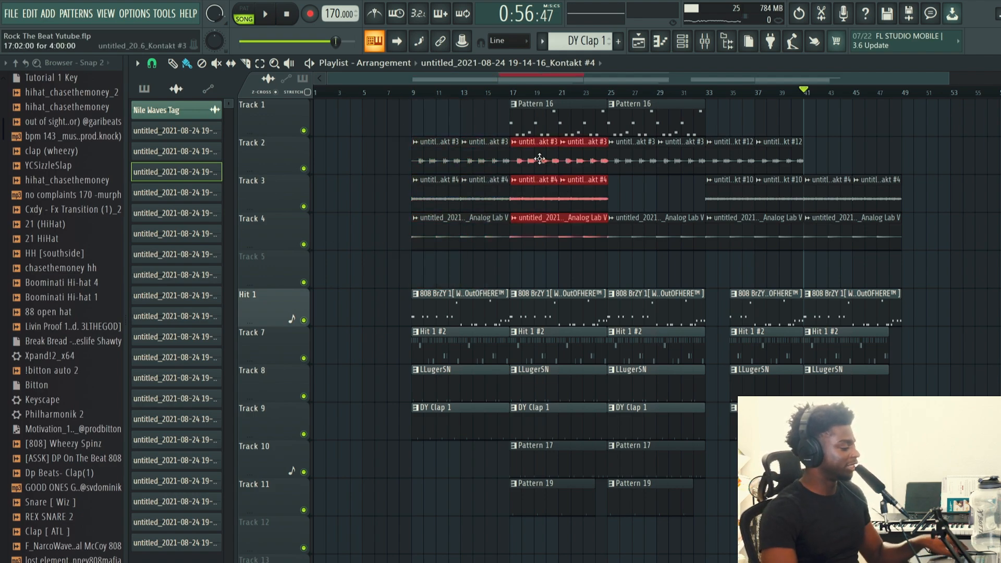
drag(539, 159, 82, 172)
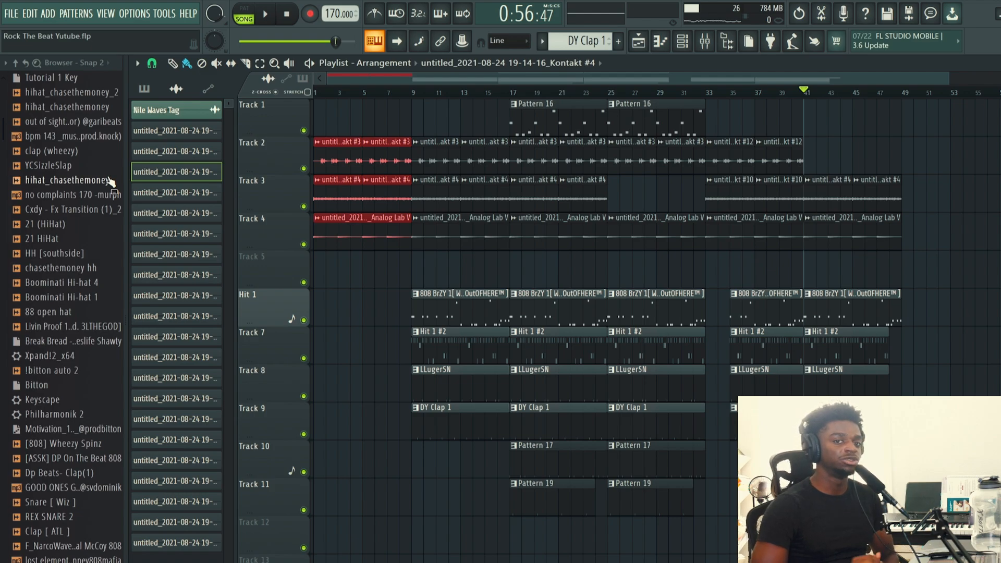
Step: Duplicate the section from bar 9 to bar 48 twice in sequence, and delete all clips from bar 113 onward
drag(792, 421, 439, 112)
drag(946, 73, 998, 74)
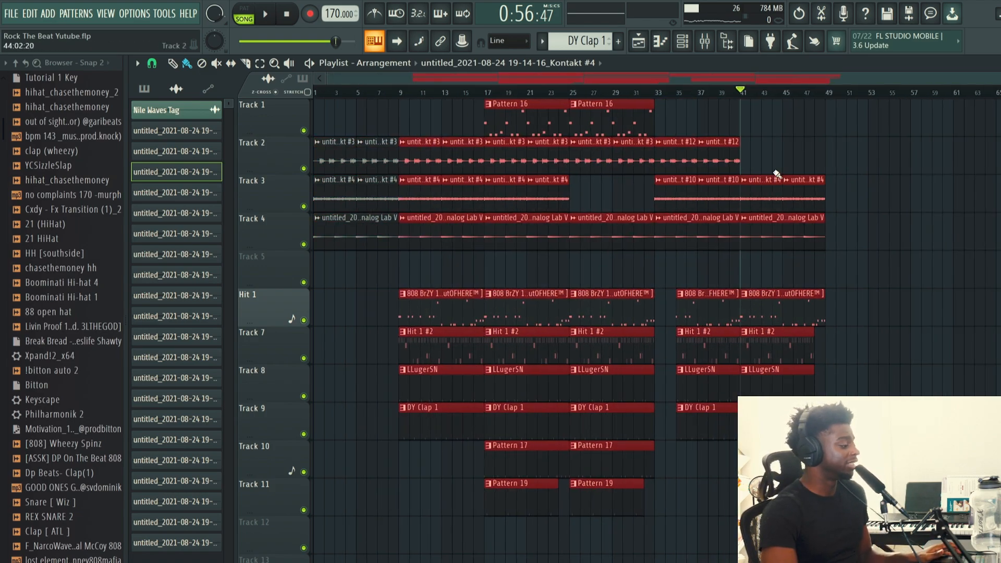
drag(844, 551, 422, 83)
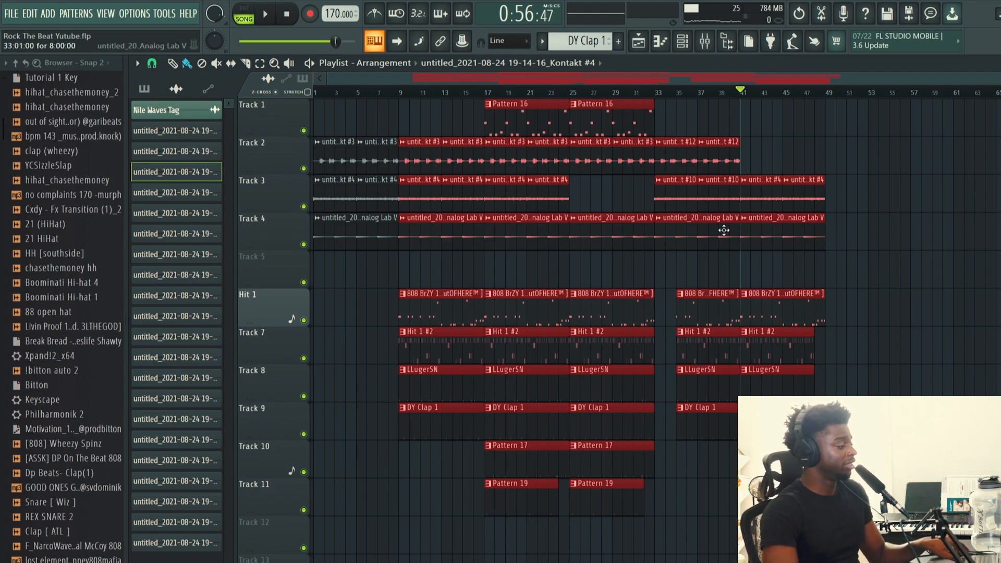
key(ctrl+b)
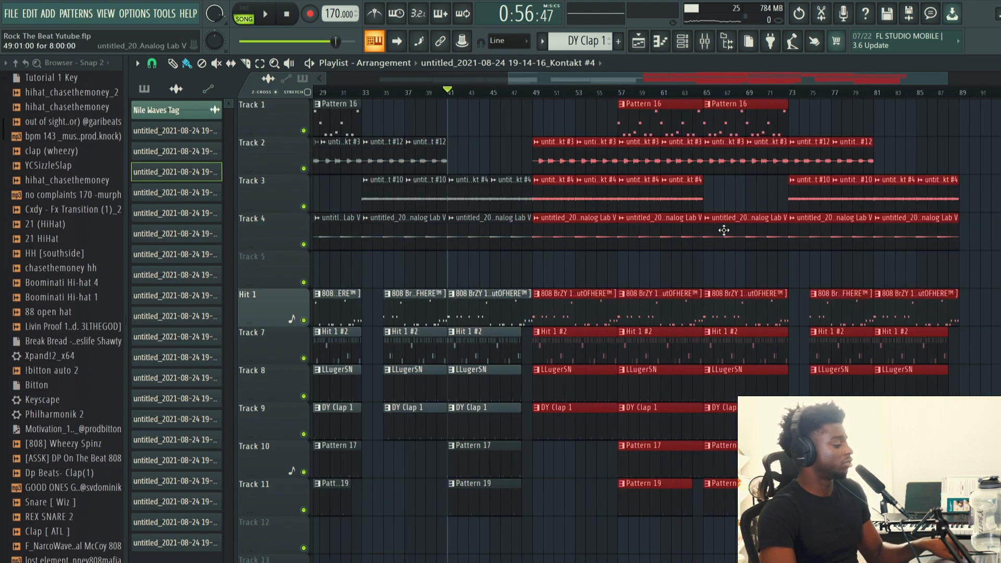
key(ctrl+b)
drag(964, 510, 802, 95)
key(Delete)
Step: Highlight bars 105 to 112, clear the selection, and review the layout of the full arrangement from the start
click(708, 94)
drag(709, 98, 772, 93)
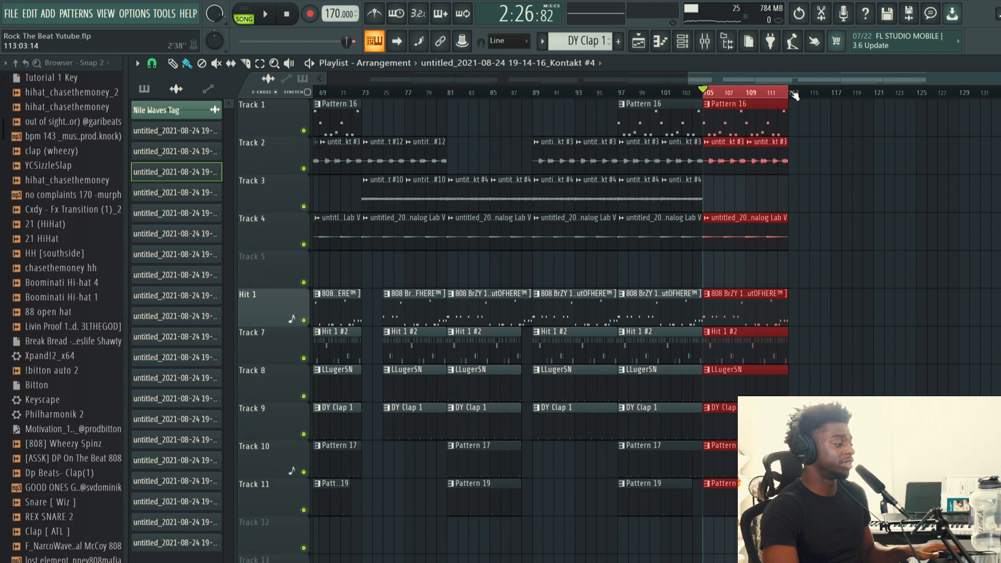
drag(801, 80, 489, 109)
drag(798, 93, 74, 111)
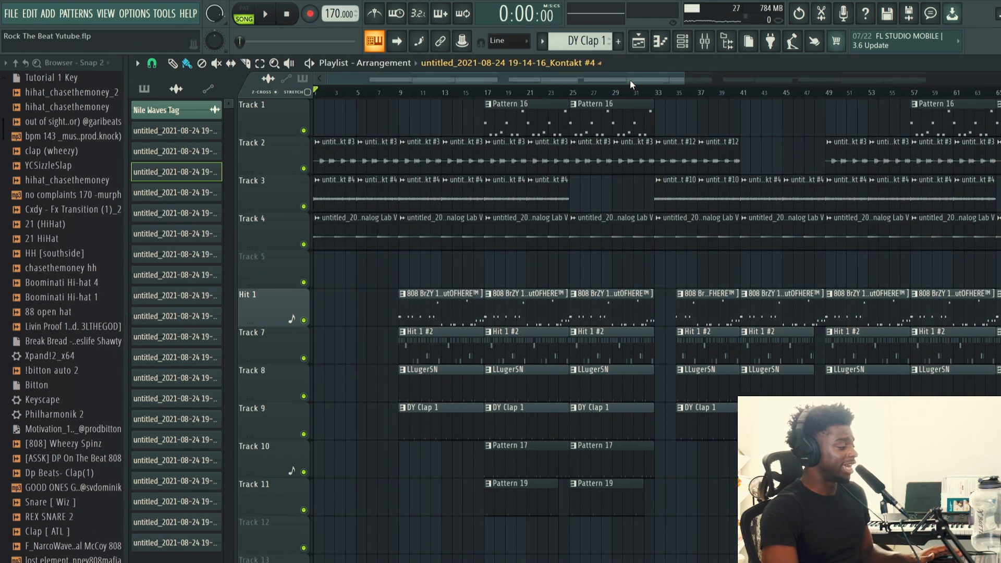
drag(682, 79, 990, 79)
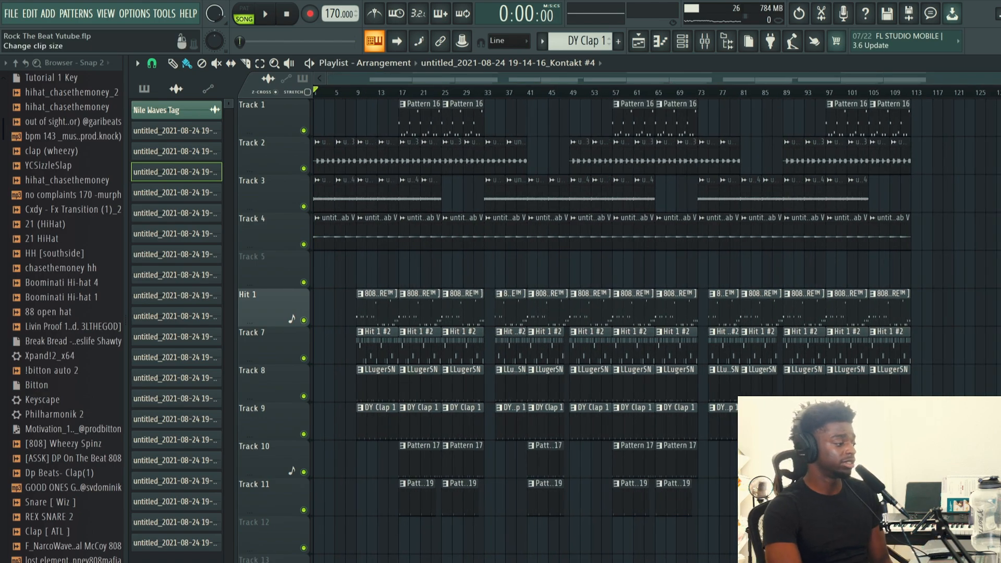
scroll(610, 334, down, 4)
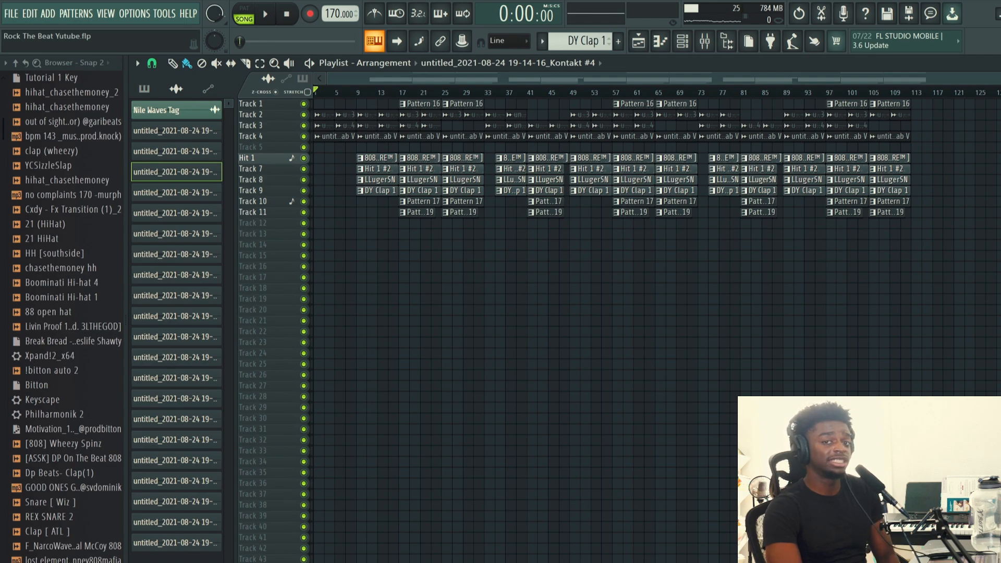
scroll(576, 344, up, 3)
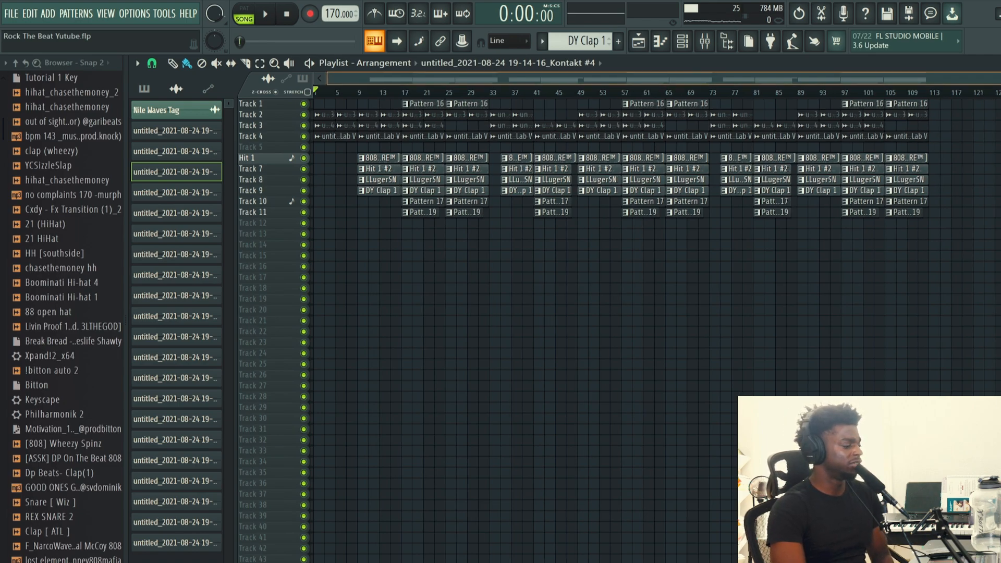
scroll(576, 344, up, 4)
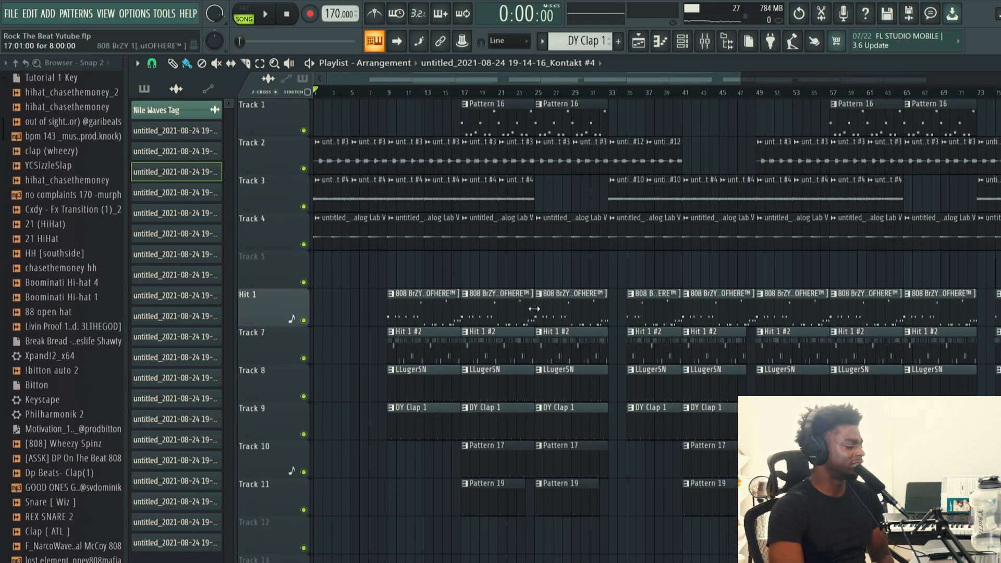
Step: Play from bar 35 and lower the high notes in bars 4 and 7 of the 808 BrZY pattern to F5 and C#5
click(693, 94)
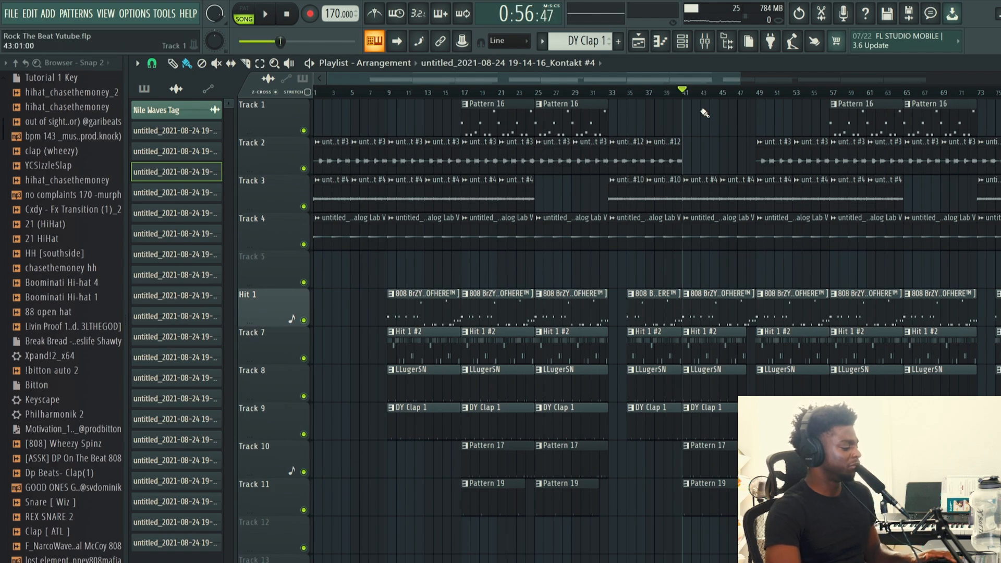
click(630, 94)
key(space)
double_click(658, 308)
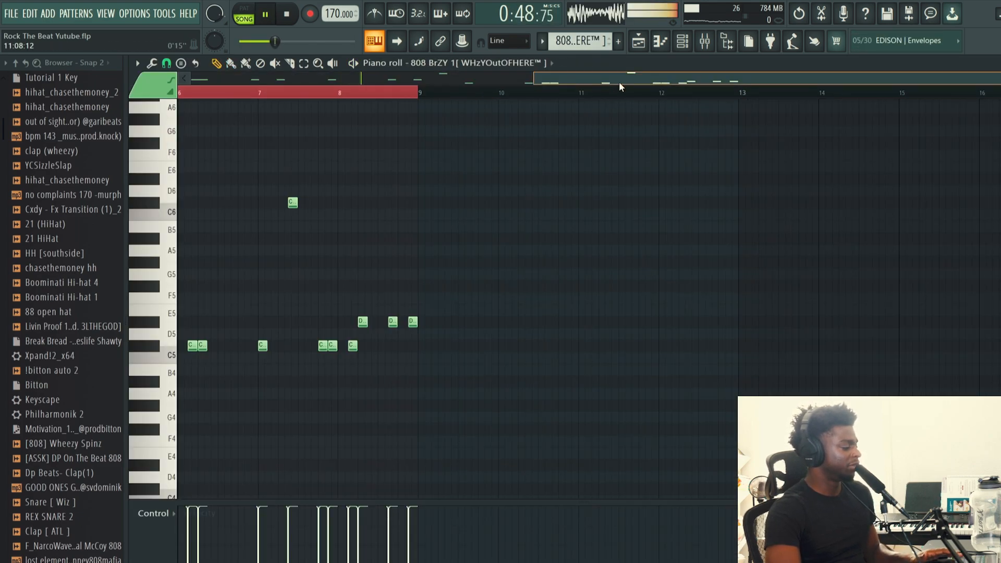
drag(620, 80, 320, 81)
drag(481, 230, 409, 215)
key(space)
key(space)
drag(423, 216, 421, 305)
click(645, 203)
key(ctrl+Down)
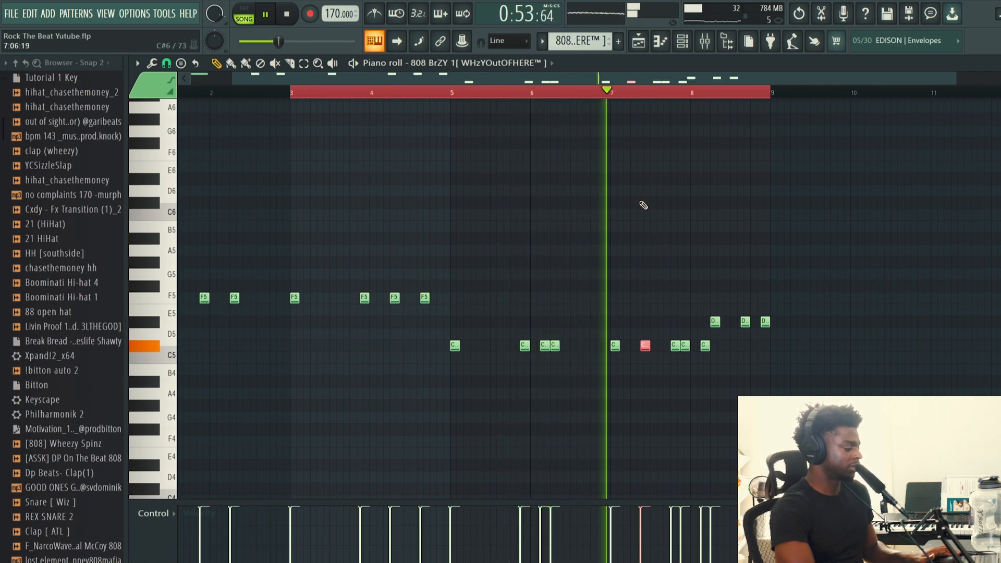
Step: Raise the middle D#5 note in bar 8 of the 808 pattern by one octave, stop playback and return to the playlist
click(745, 321)
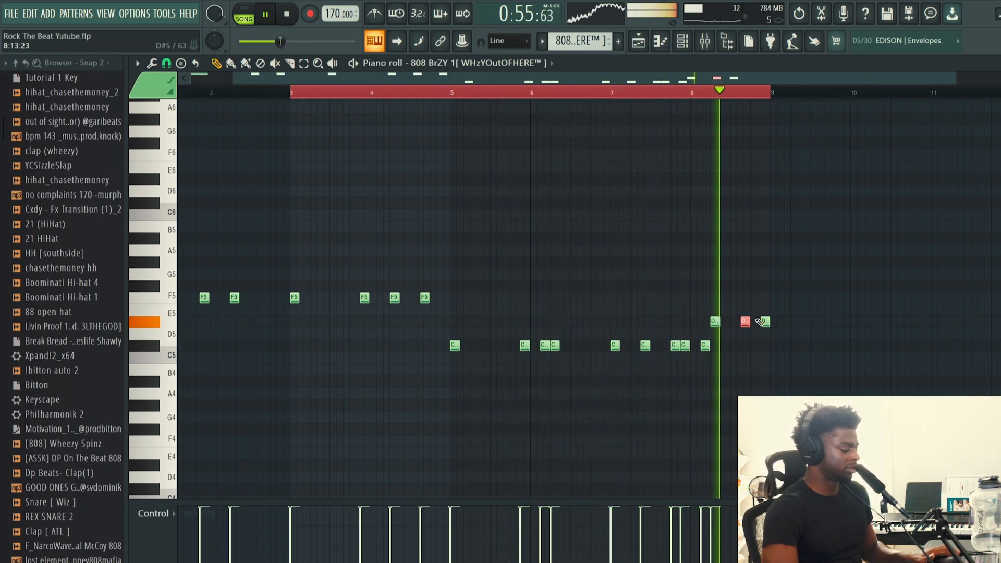
key(ctrl+Up)
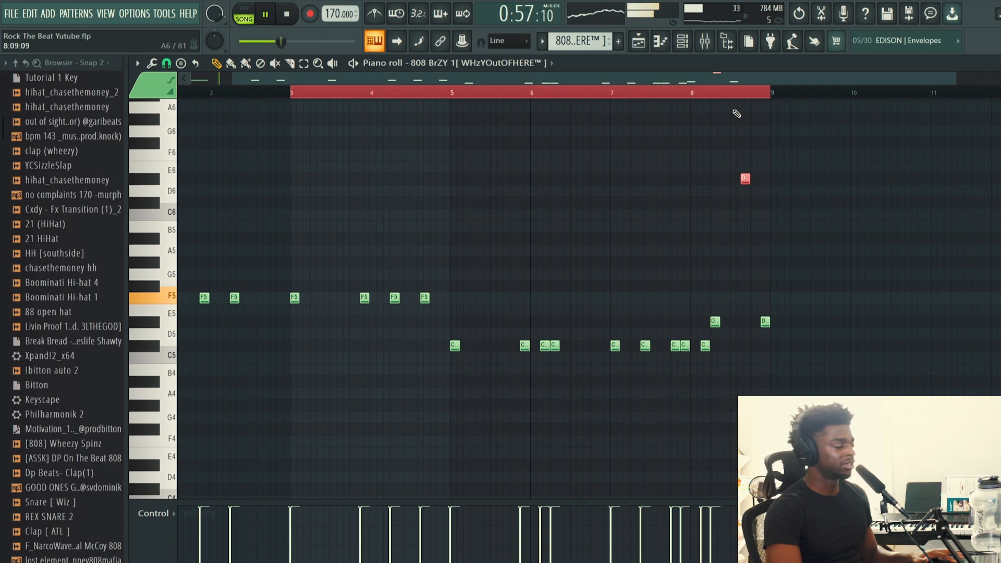
key(space)
click(639, 42)
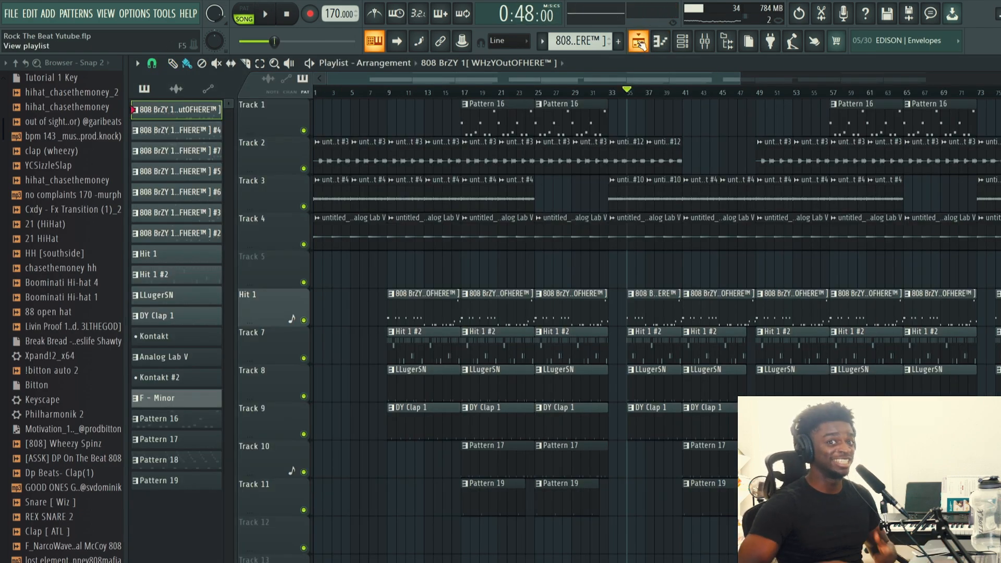